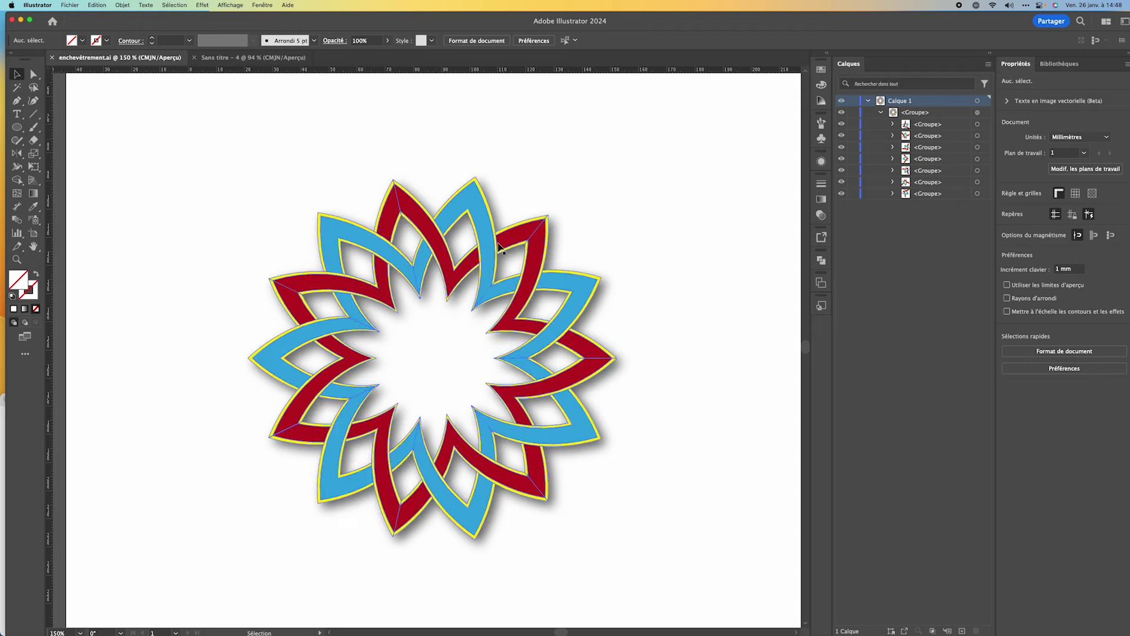
Switch to the blank 'Sans titre - 4' document tab
click(261, 59)
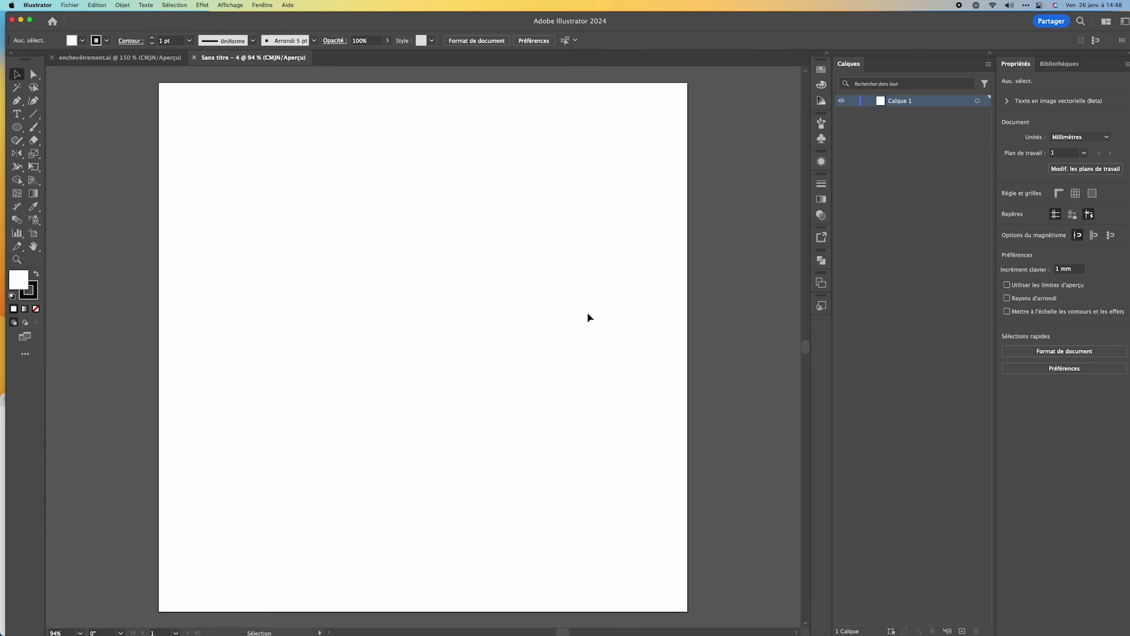
Draw a small rectangle, about 19.3 × 7 mm, near the page's upper left
click(821, 69)
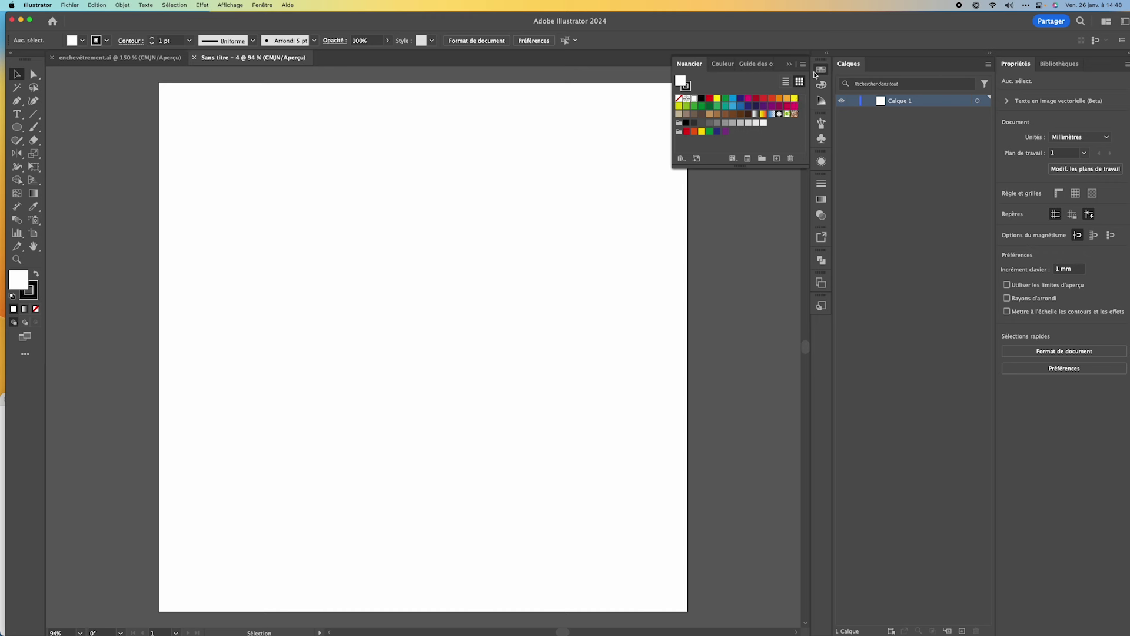
click(821, 70)
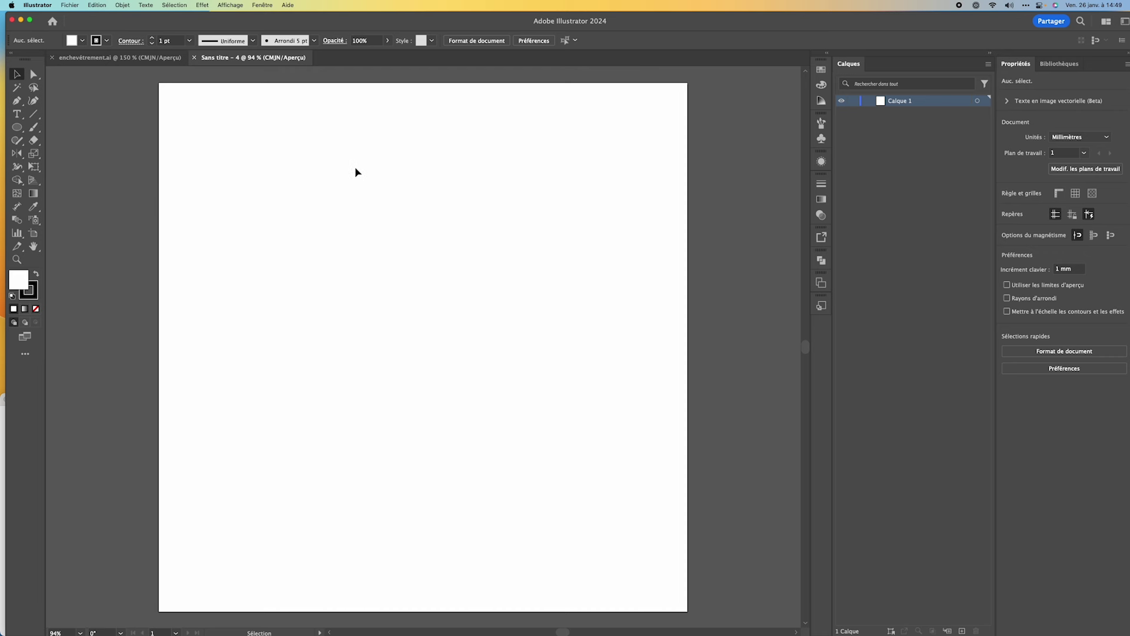
click(17, 128)
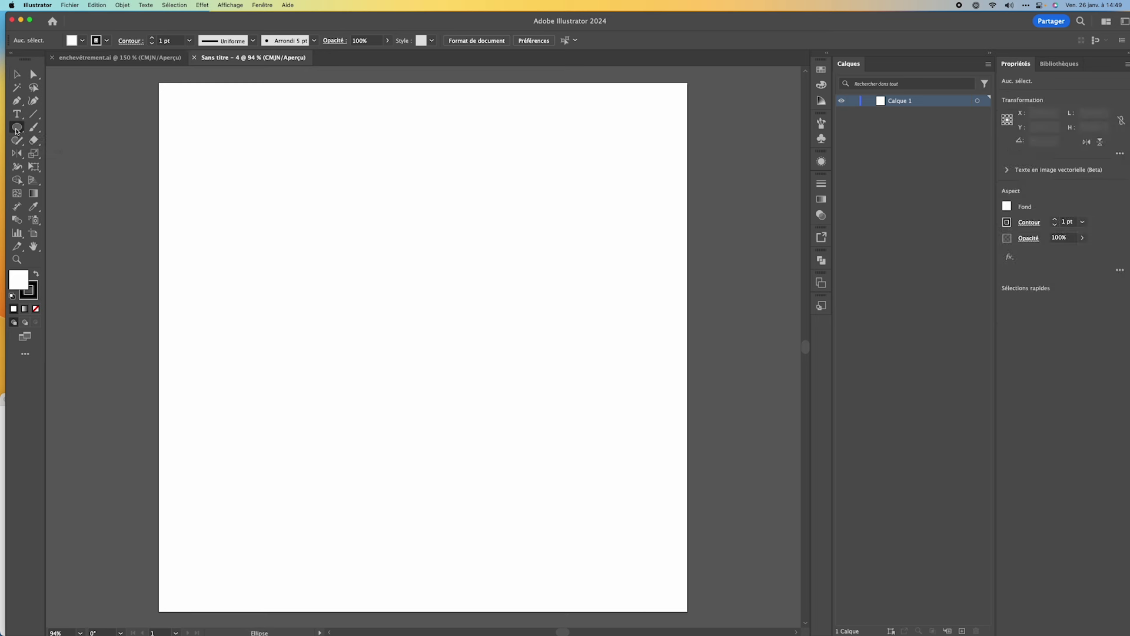
click(75, 127)
drag(322, 175, 356, 188)
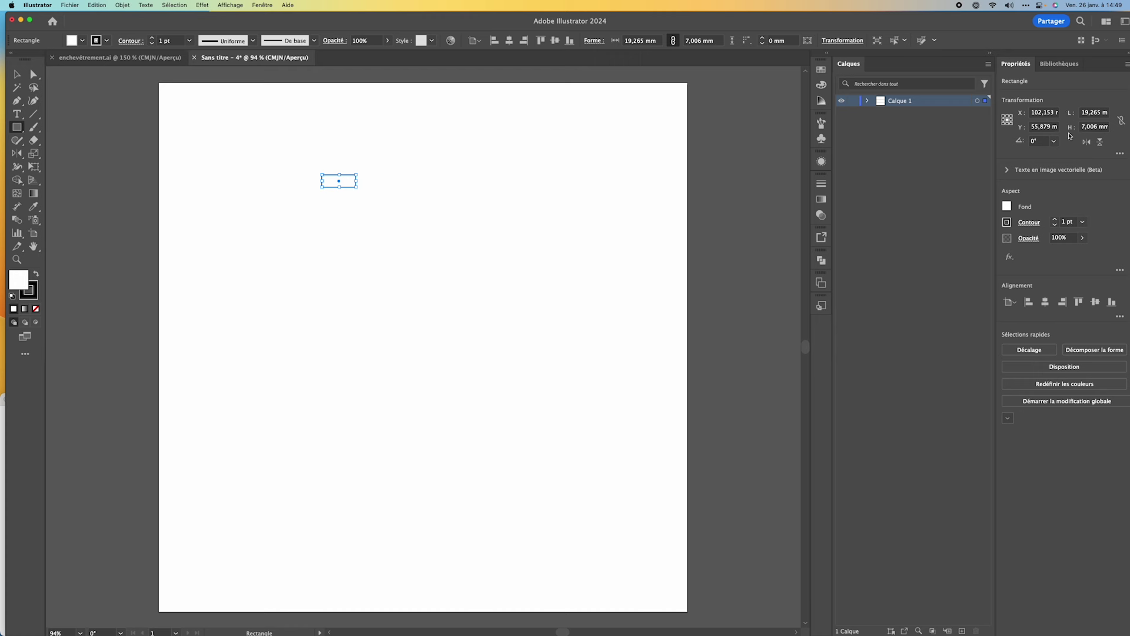
Resize the rectangle to 30 mm wide by 10 mm tall
click(1093, 113)
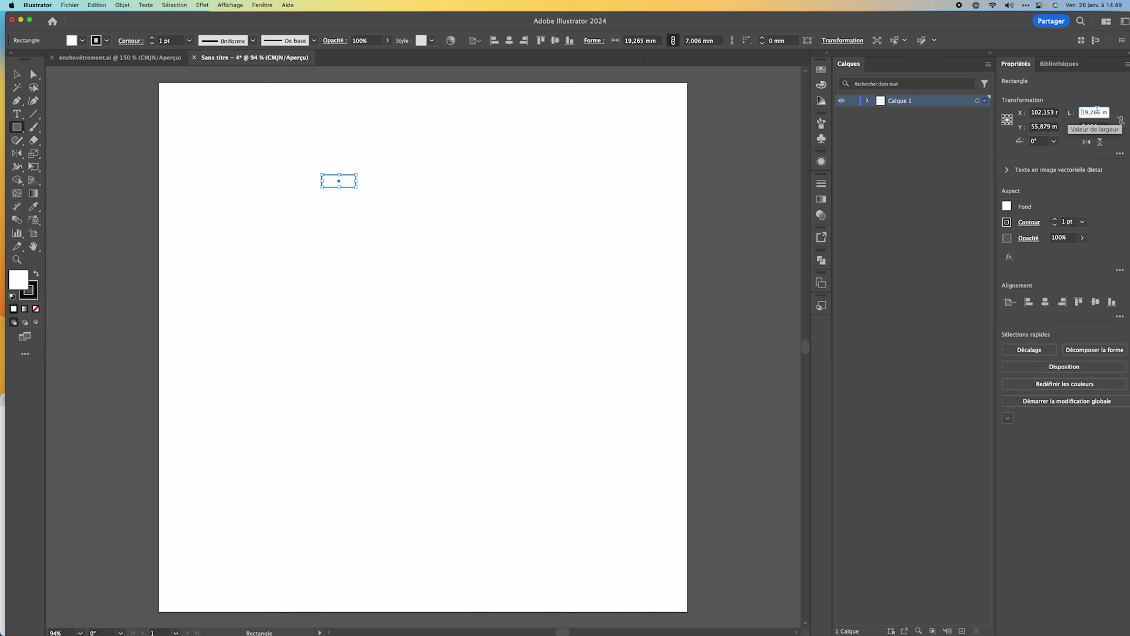
drag(1100, 112, 1082, 112)
text(30)
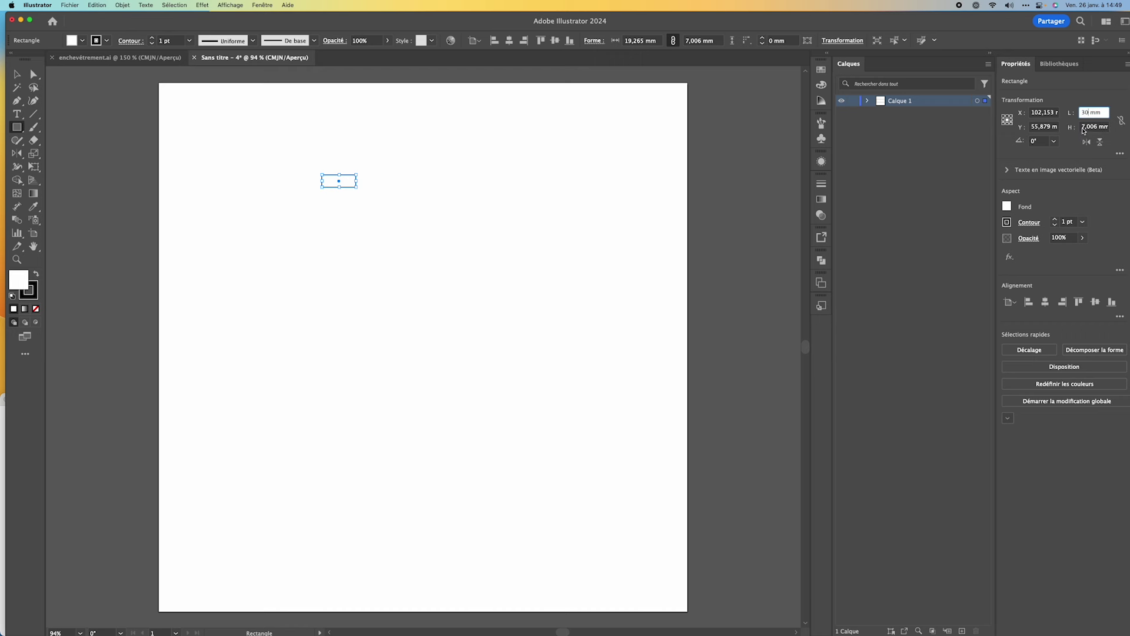
click(1097, 126)
drag(1097, 127, 1073, 126)
text(10)
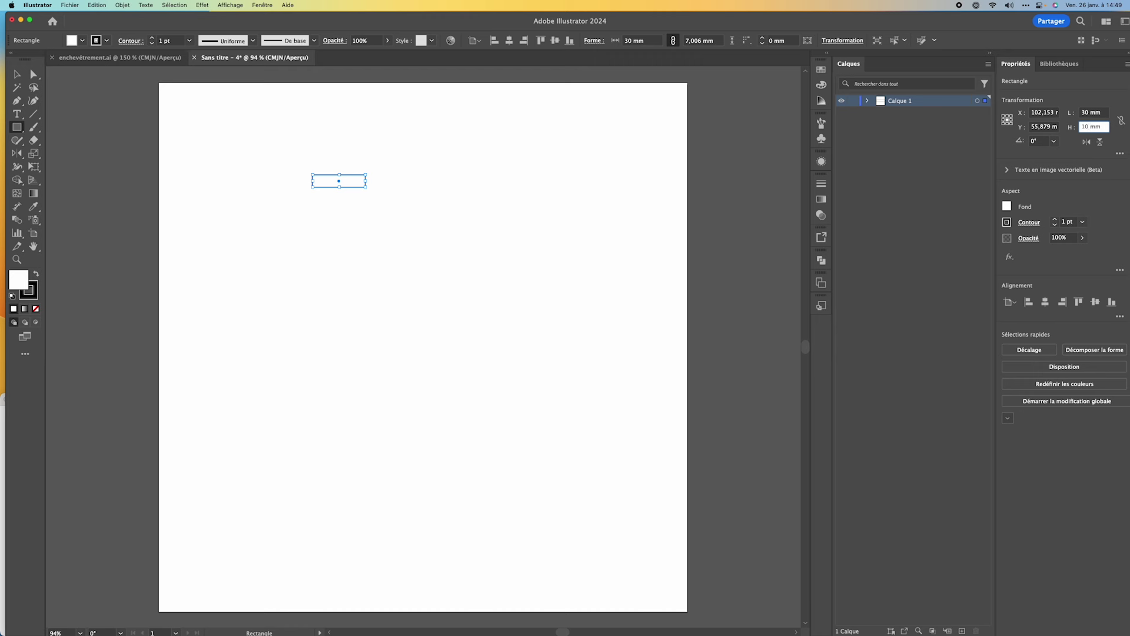
key(Tab)
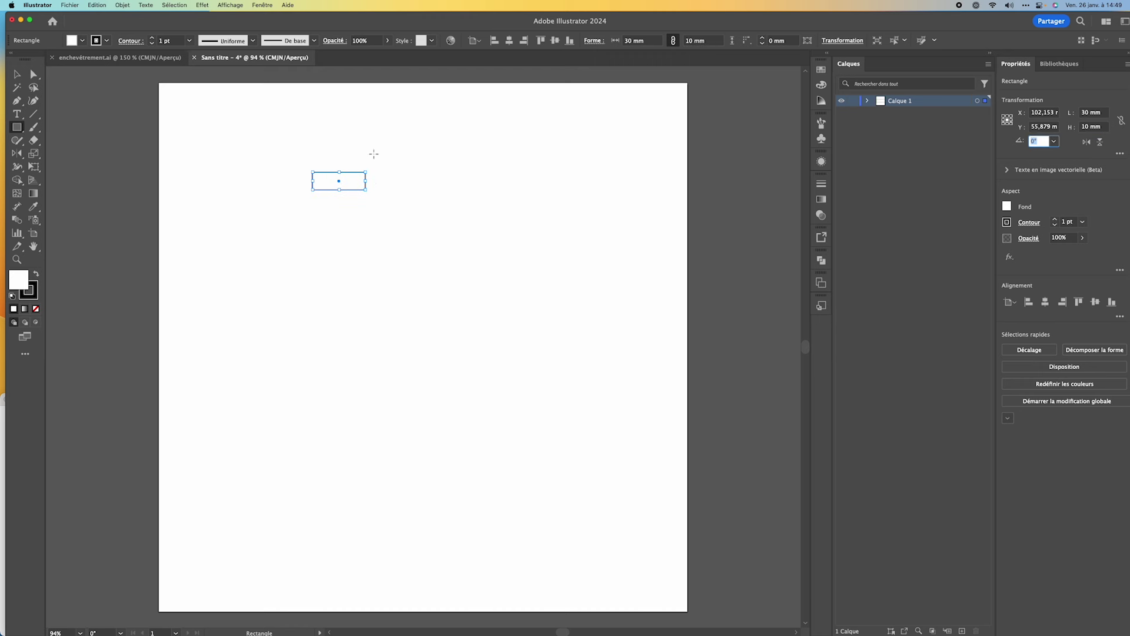
Remove the rectangle's stroke and fill it with red
click(108, 42)
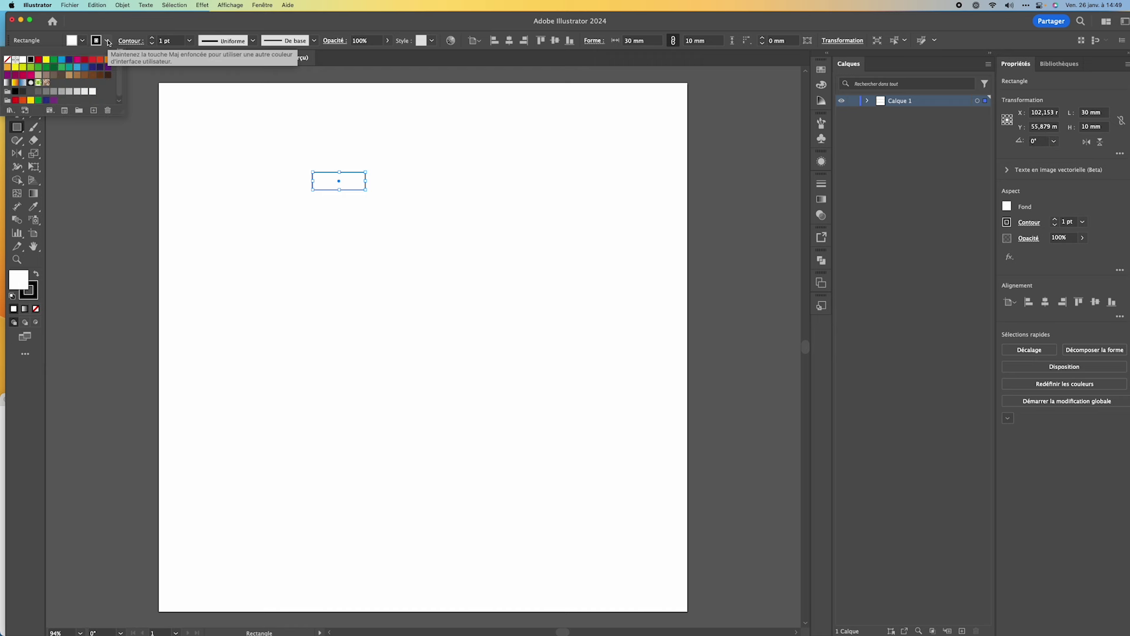
click(38, 60)
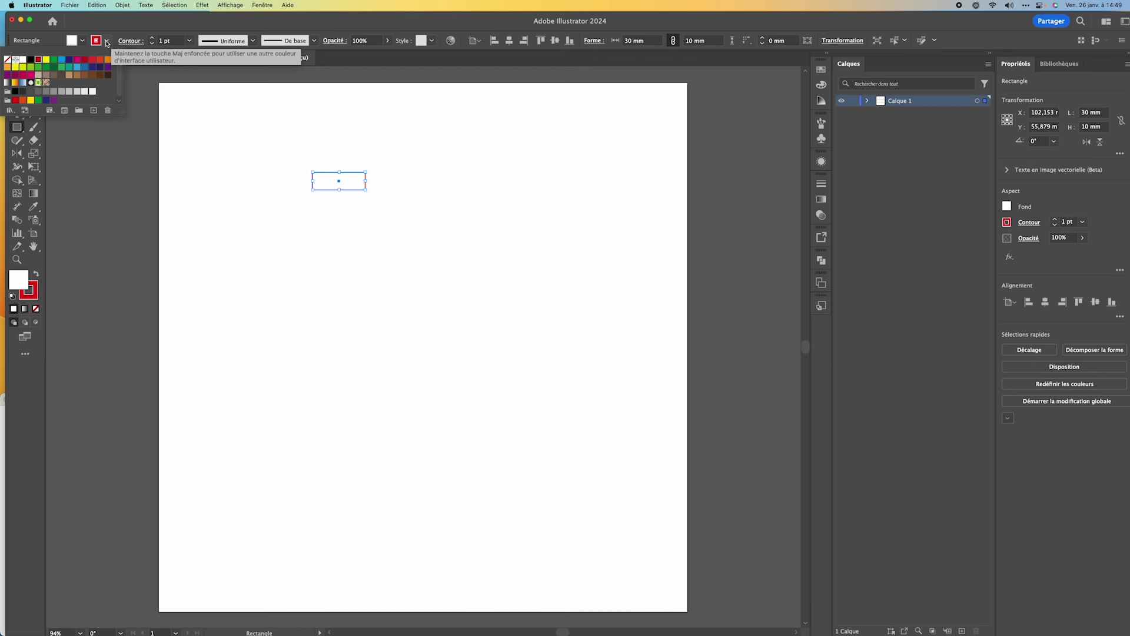
click(107, 41)
click(107, 42)
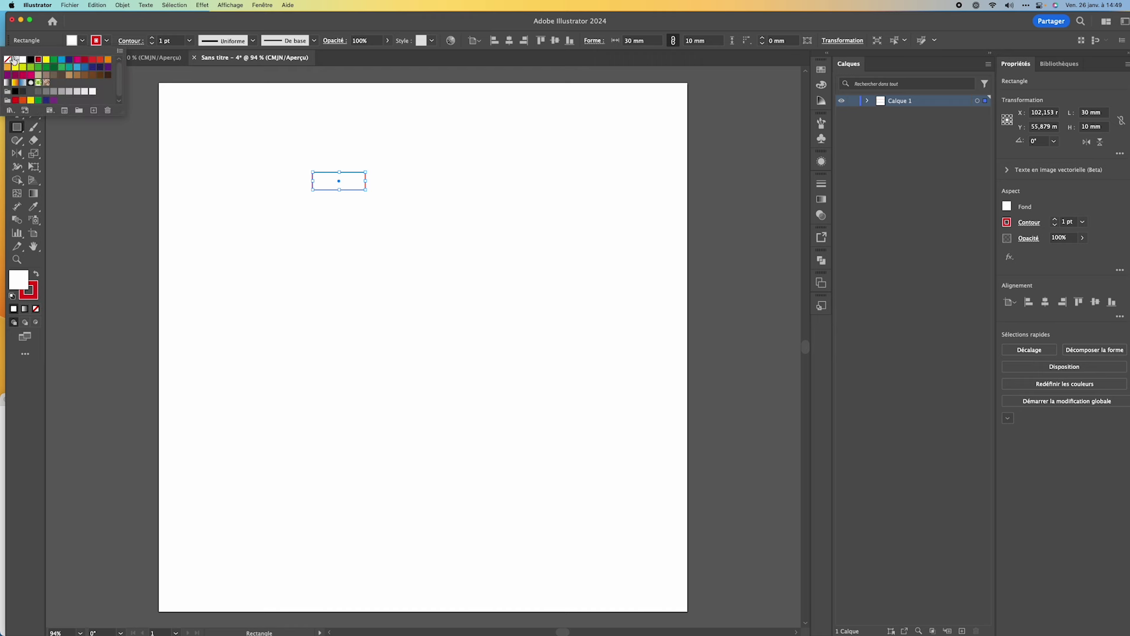
click(9, 59)
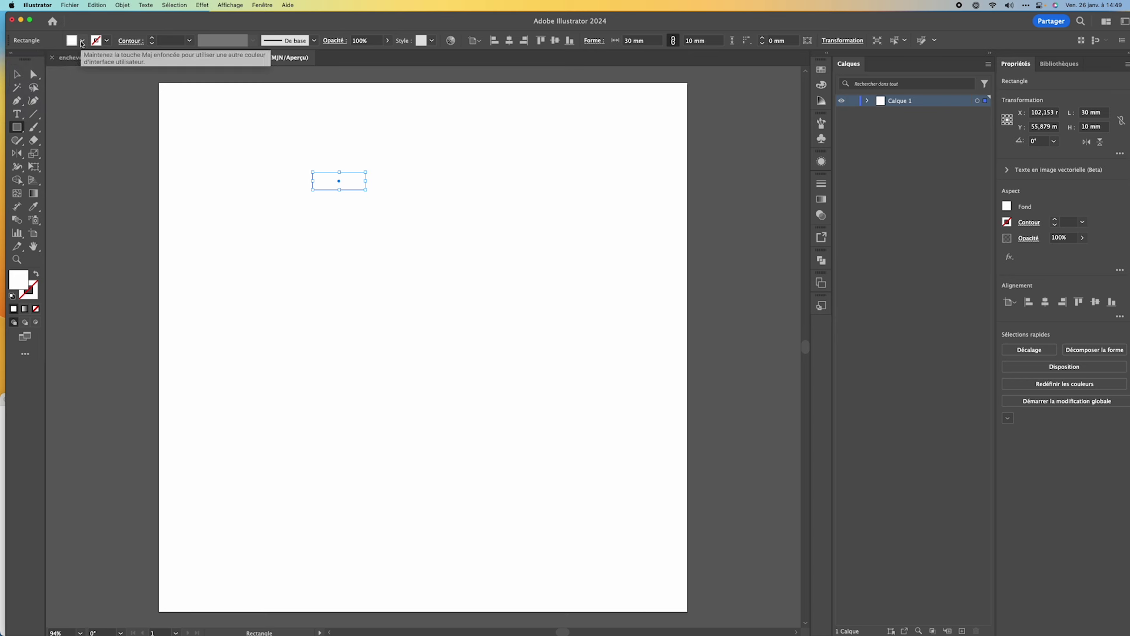
click(82, 41)
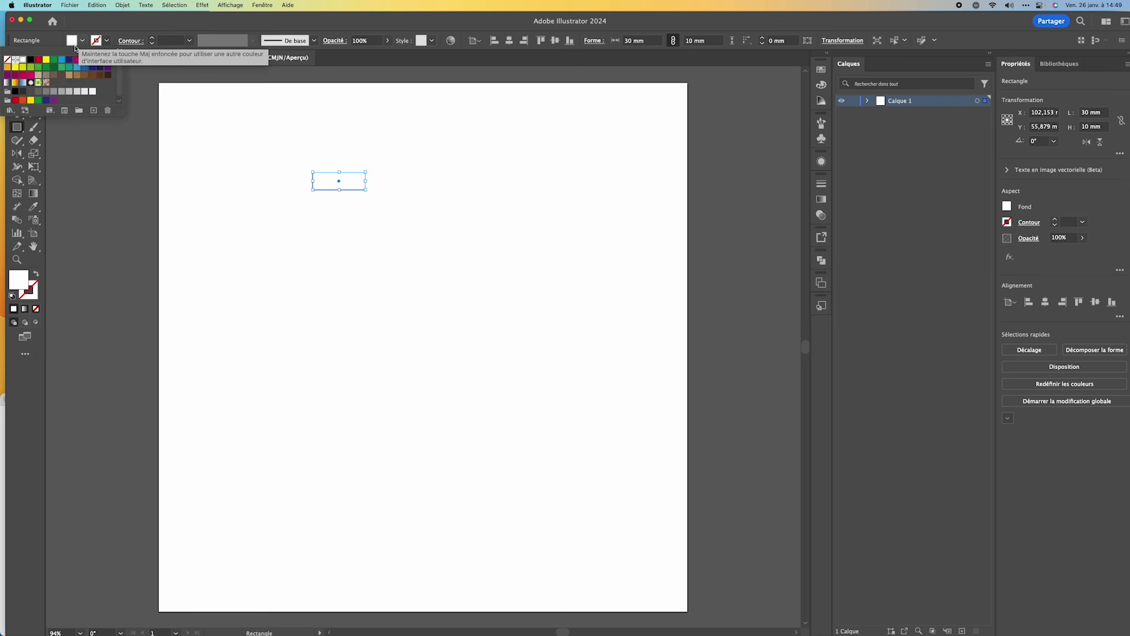
click(37, 60)
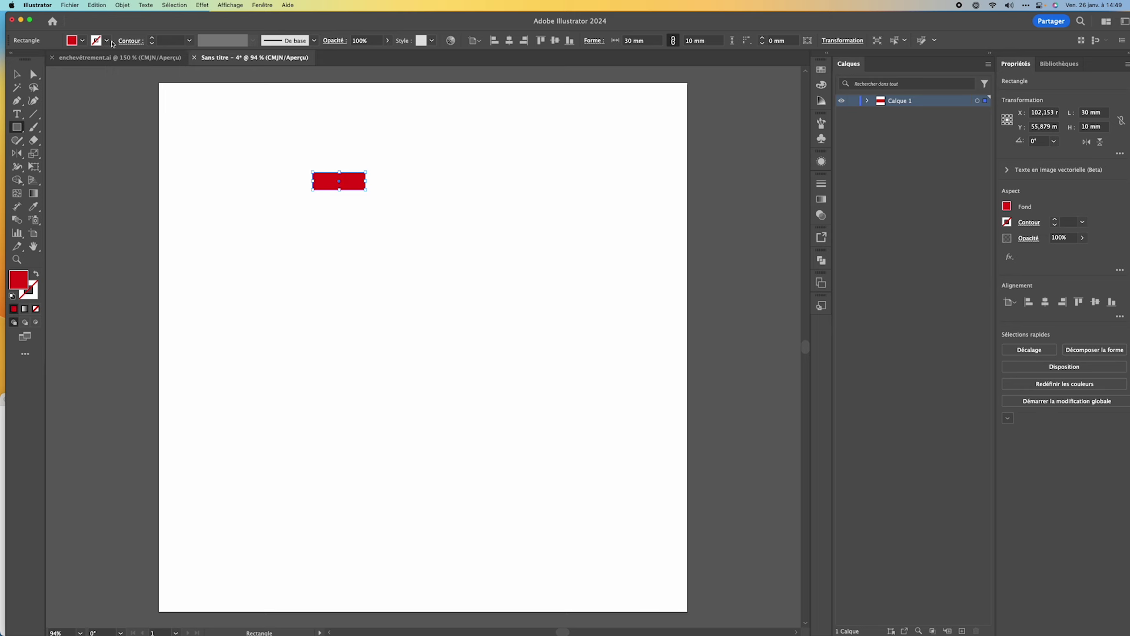
Copy the red rectangle and paste the copy directly behind it
click(99, 7)
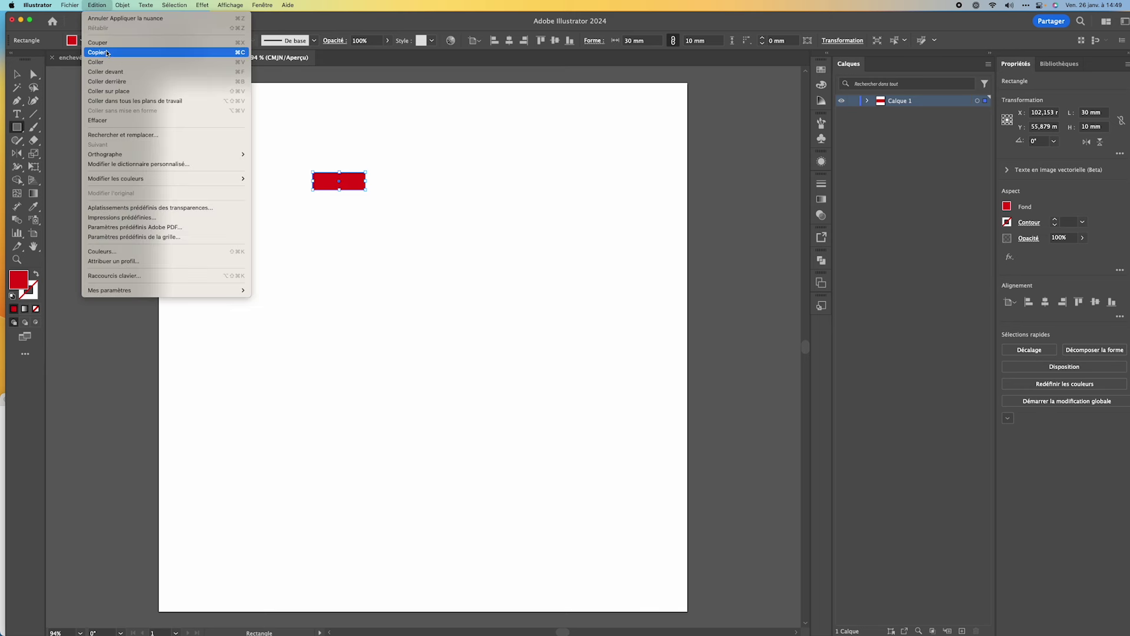
click(107, 54)
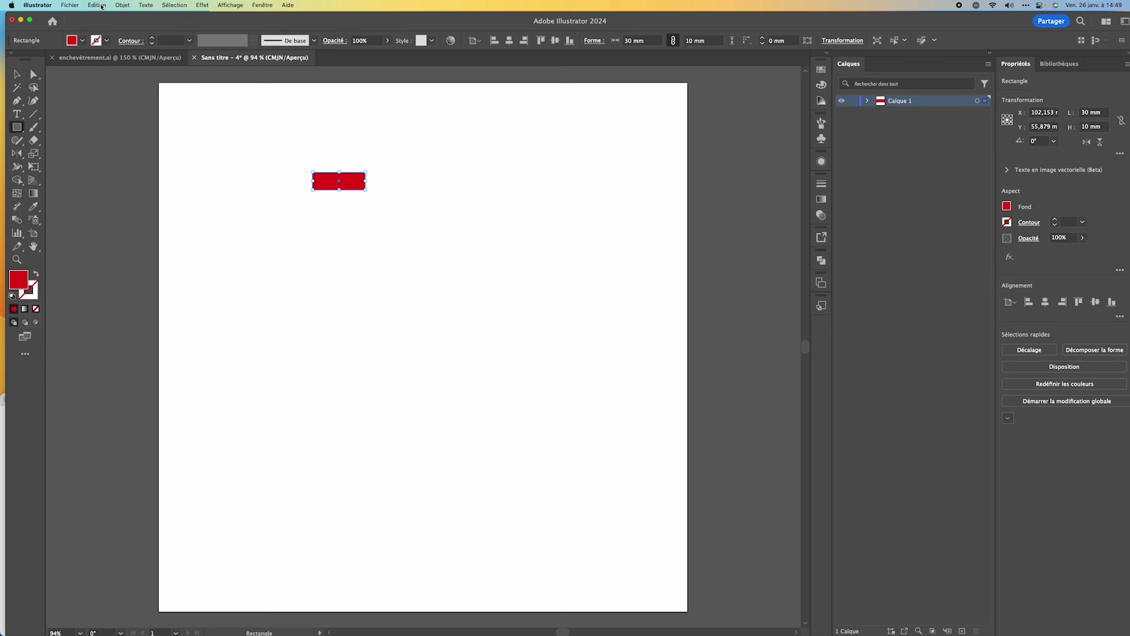
click(102, 6)
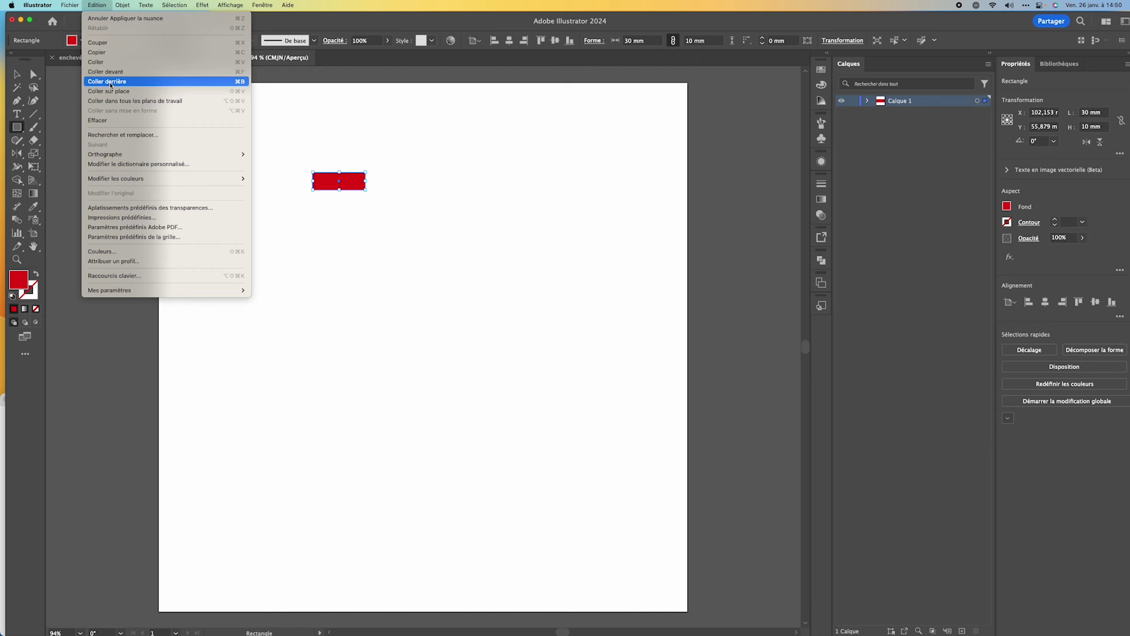
click(110, 83)
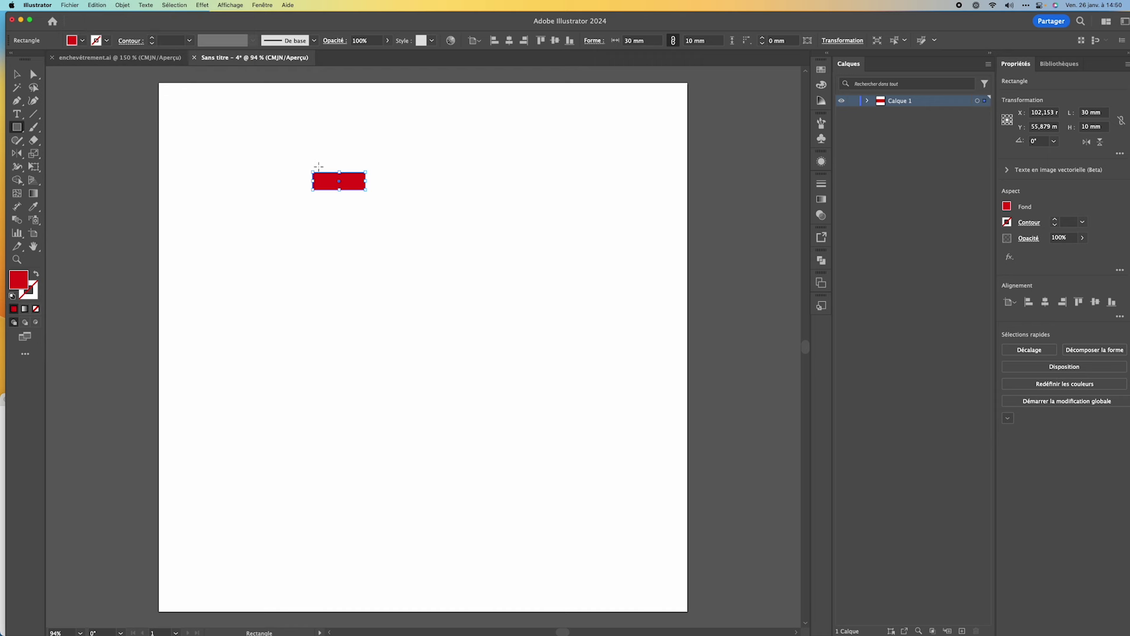
click(867, 102)
Make the back copy 14 mm tall and fill it yellow
double_click(1082, 128)
text(14)
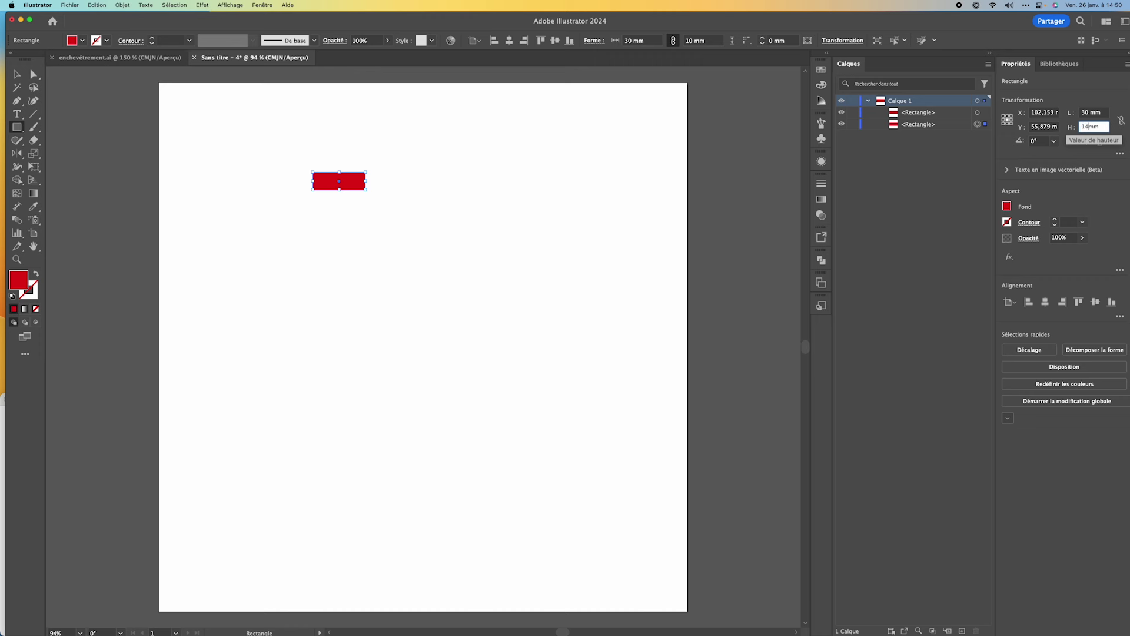
key(Tab)
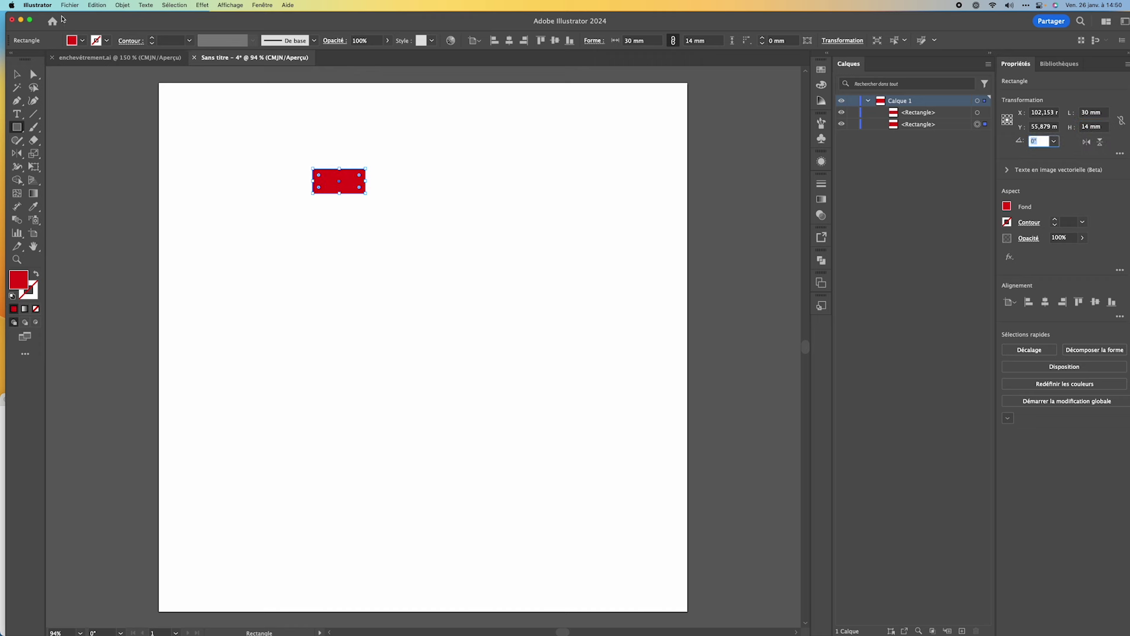
click(82, 40)
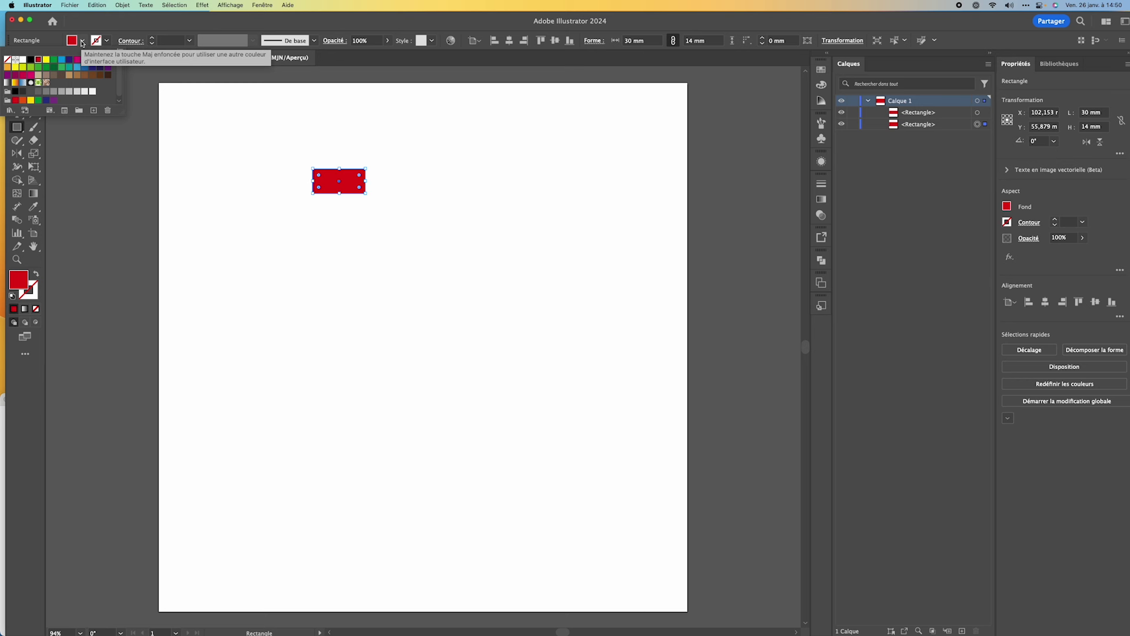
click(46, 60)
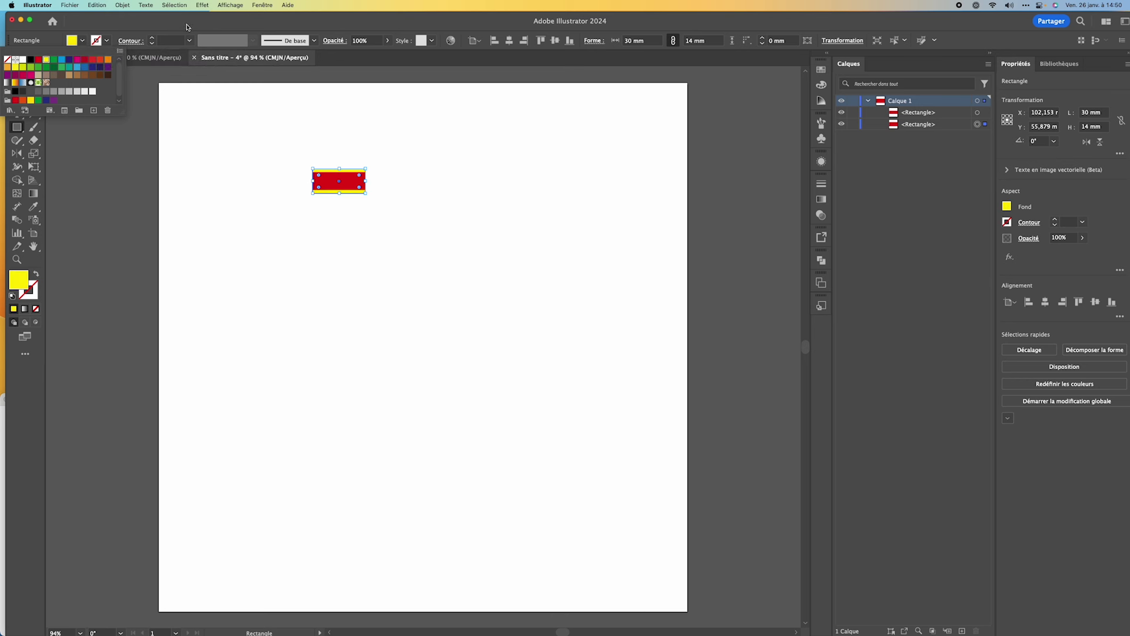
click(188, 27)
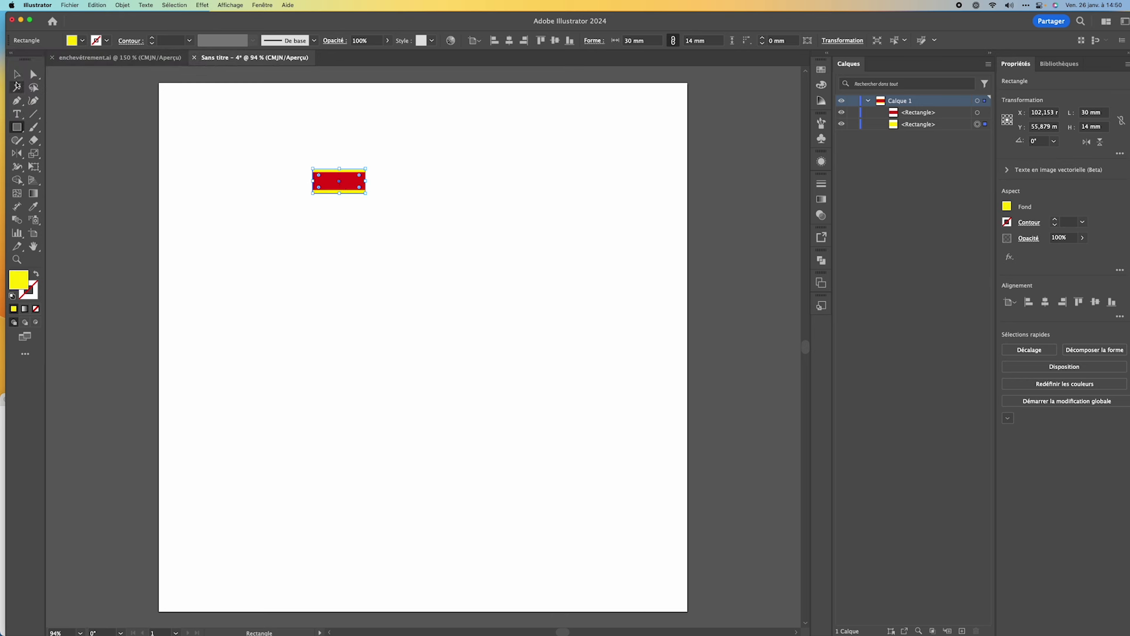
Make both rectangles into a new art brush that stretches to fit stroke length
click(17, 74)
click(396, 167)
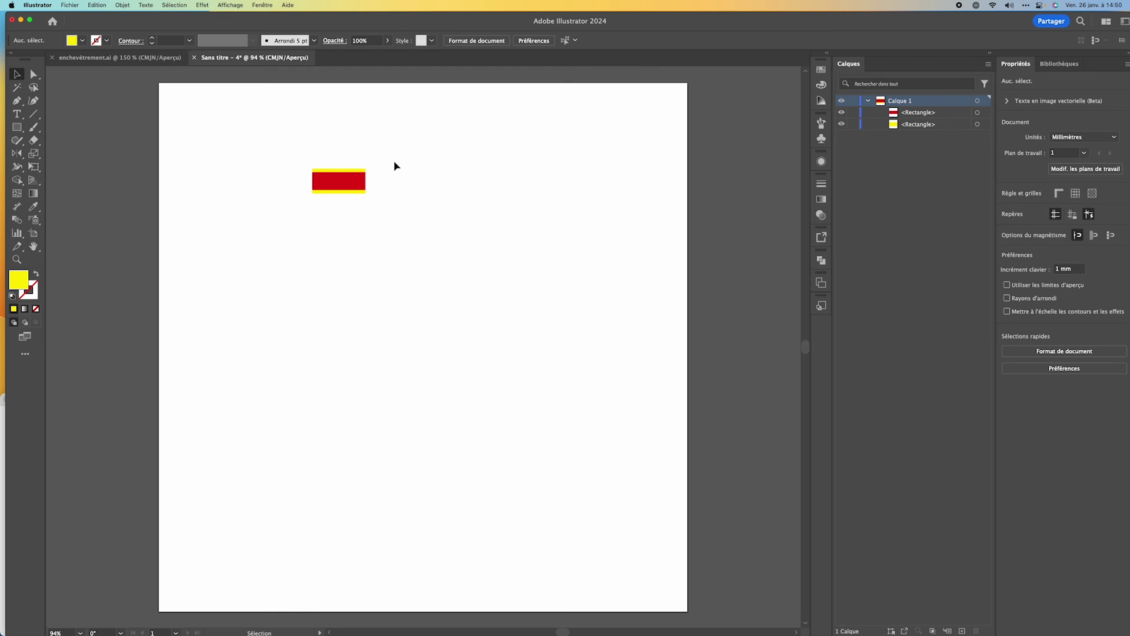
drag(296, 146, 366, 205)
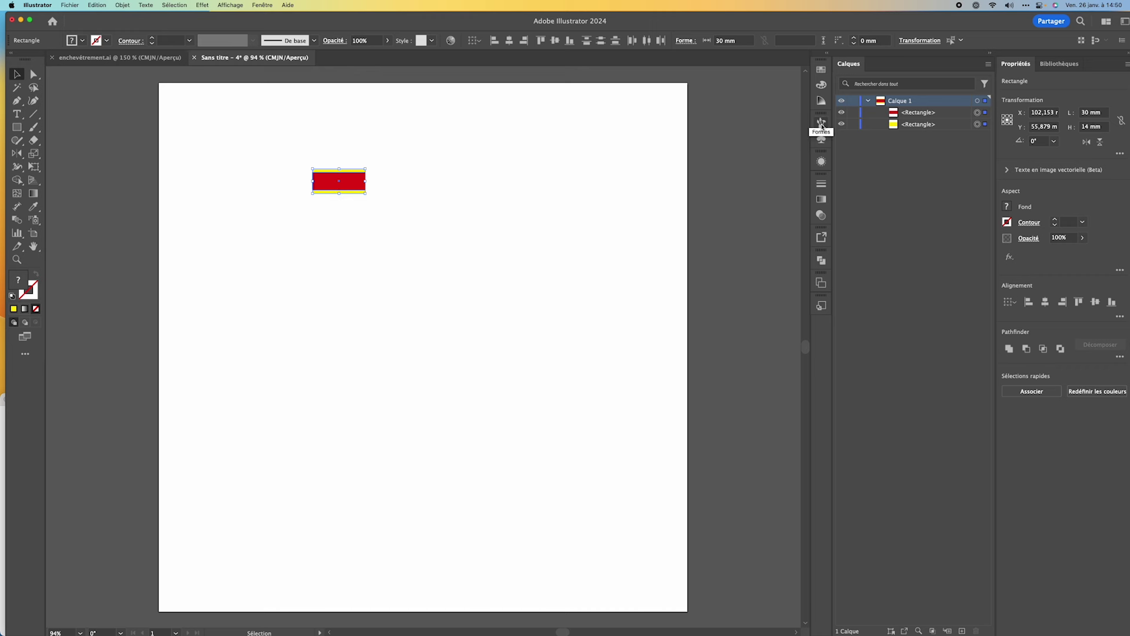
click(822, 124)
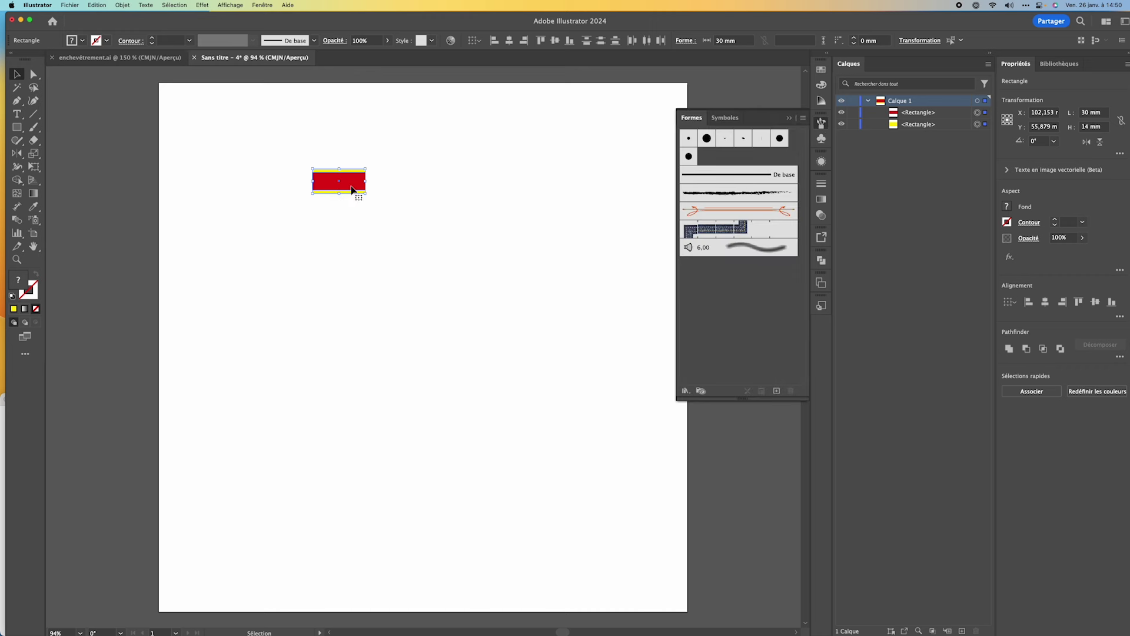
mouse_move(364, 190)
mouse_down()
mouse_move(506, 251)
mouse_move(712, 282)
mouse_up()
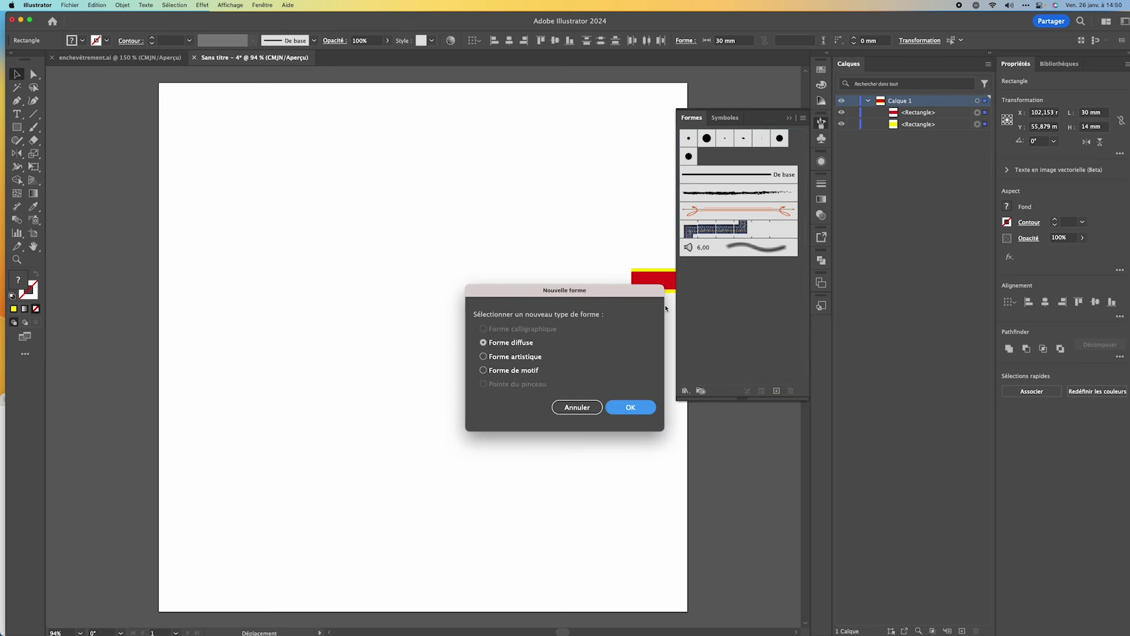
click(484, 357)
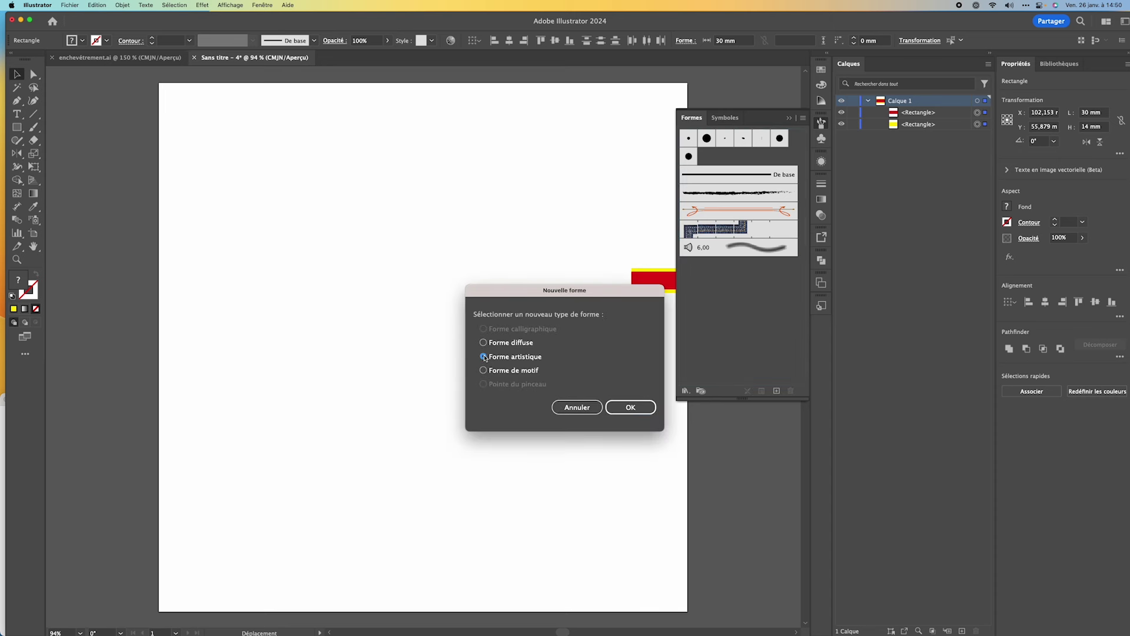
click(642, 406)
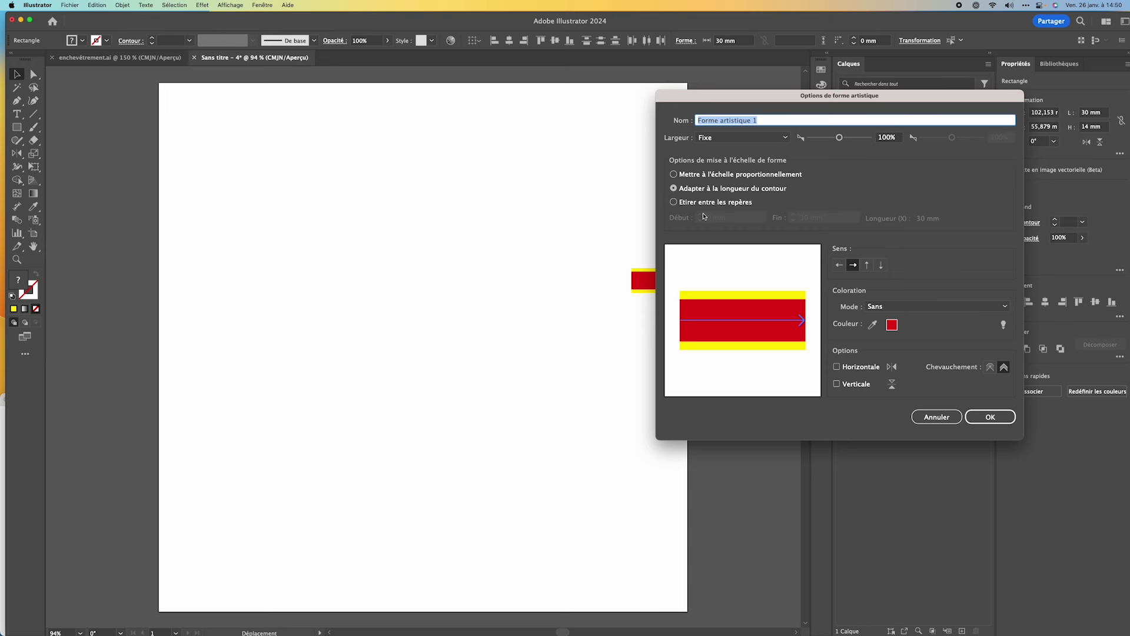
click(994, 418)
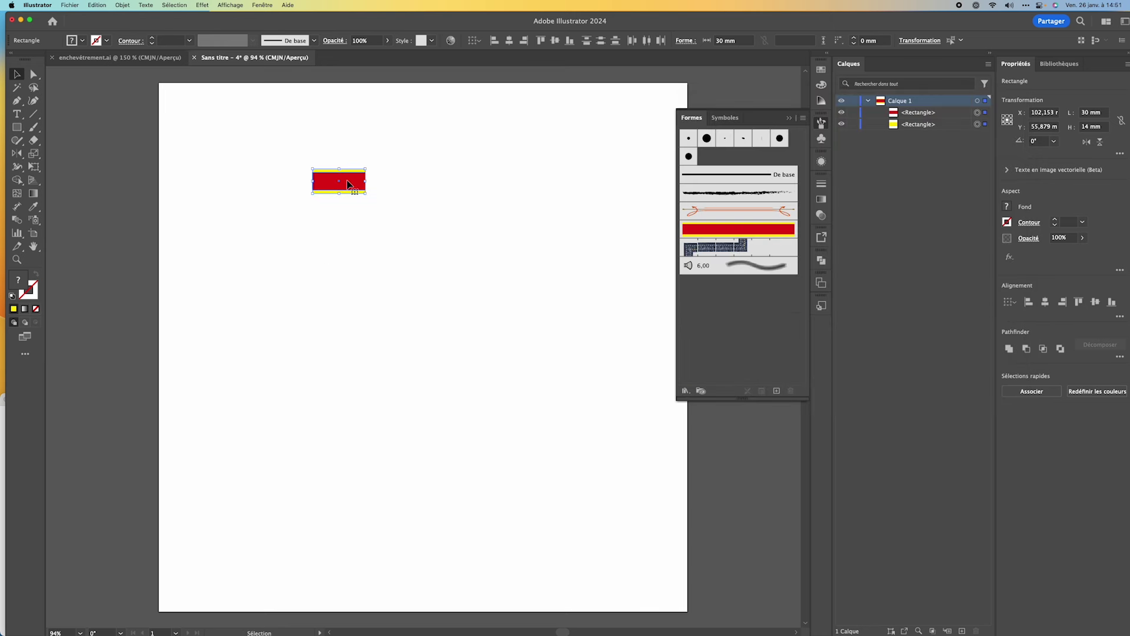
Delete the rectangles and draw a plain horizontal line across the page
key(Delete)
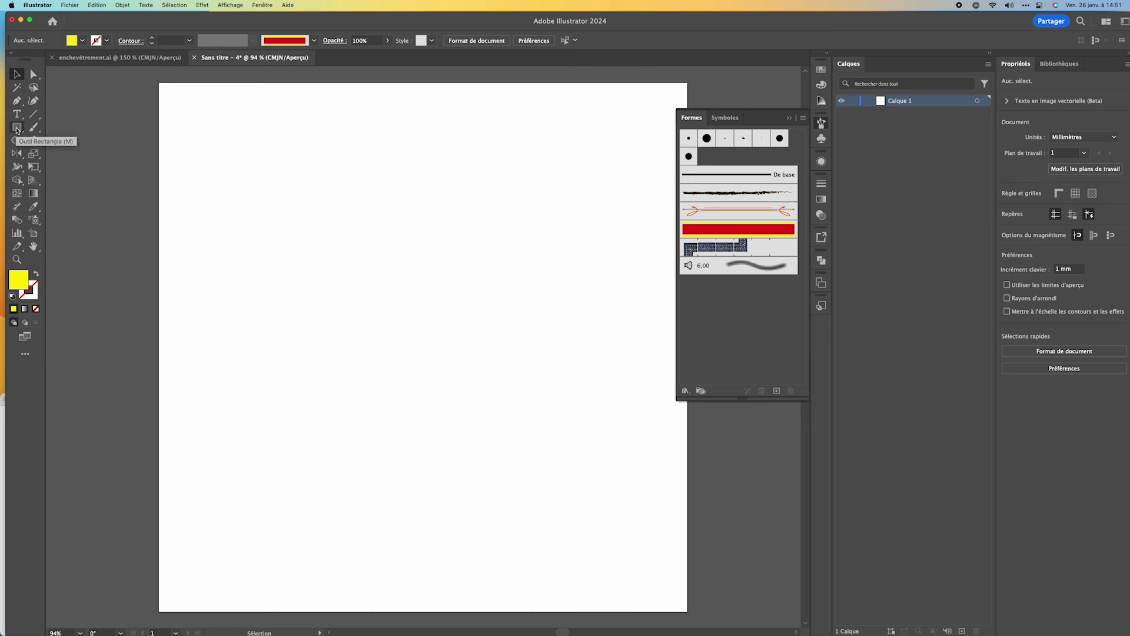
click(33, 114)
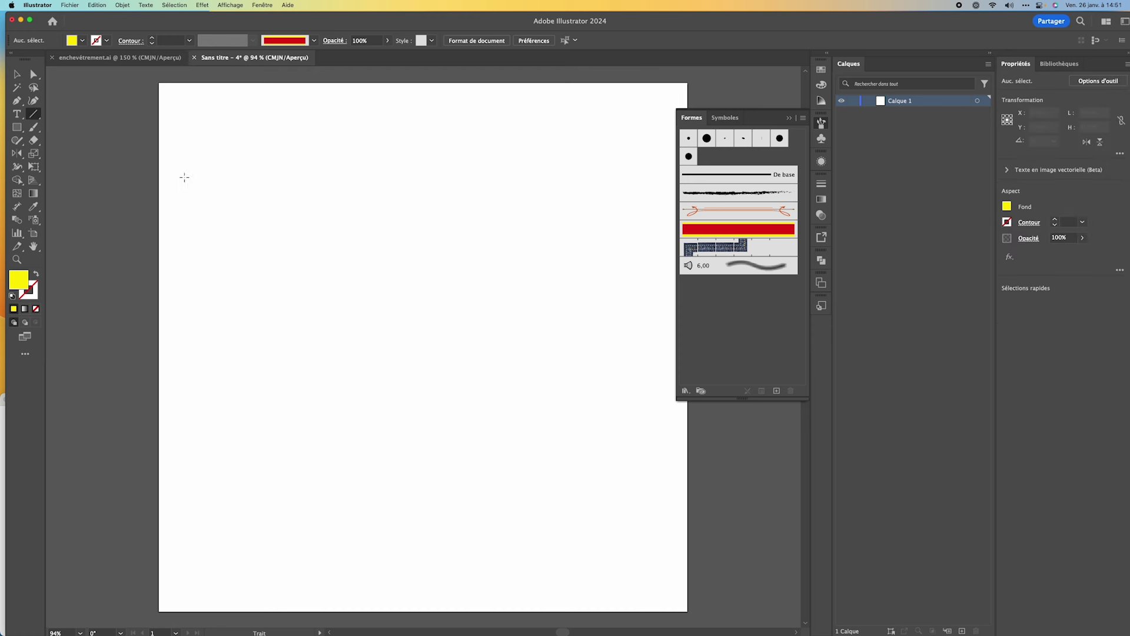
drag(234, 223, 534, 223)
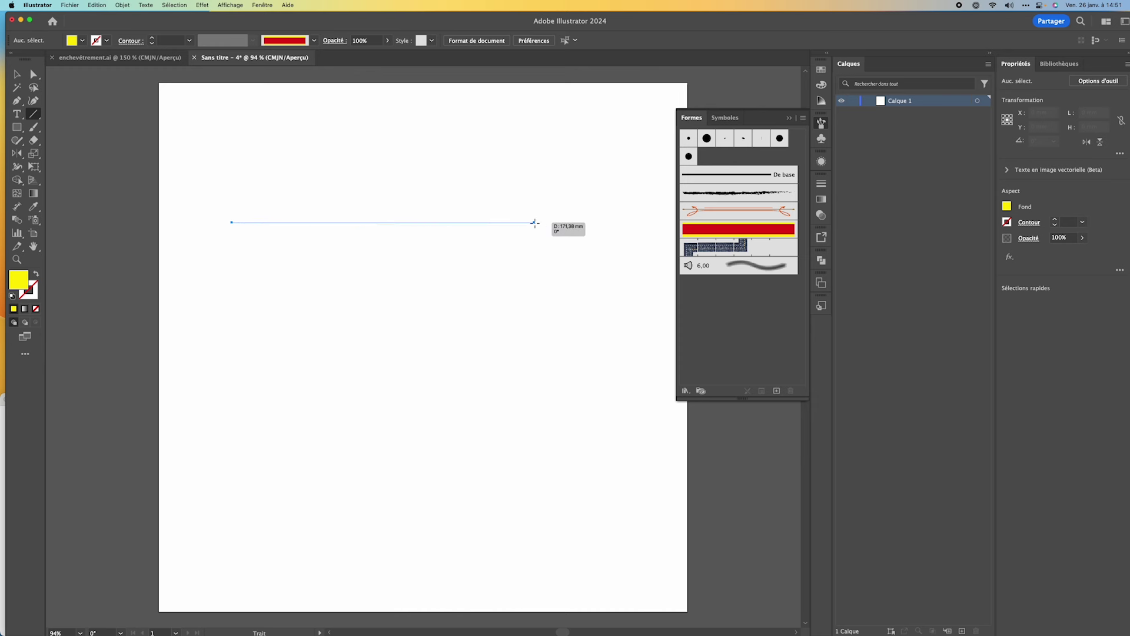
click(723, 234)
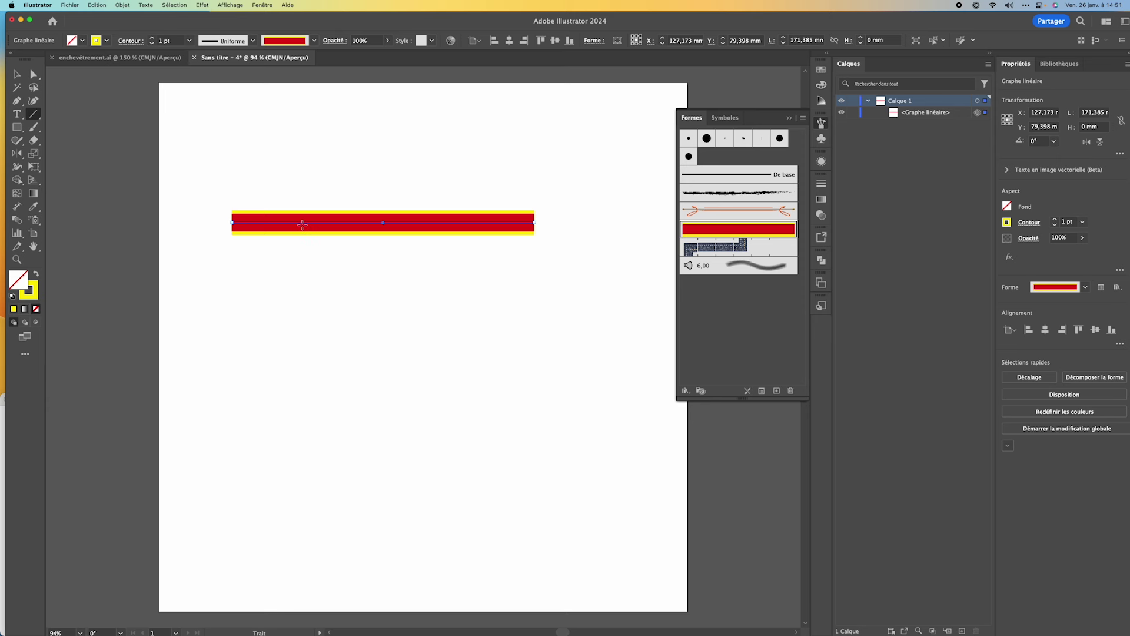
key(cmd+z)
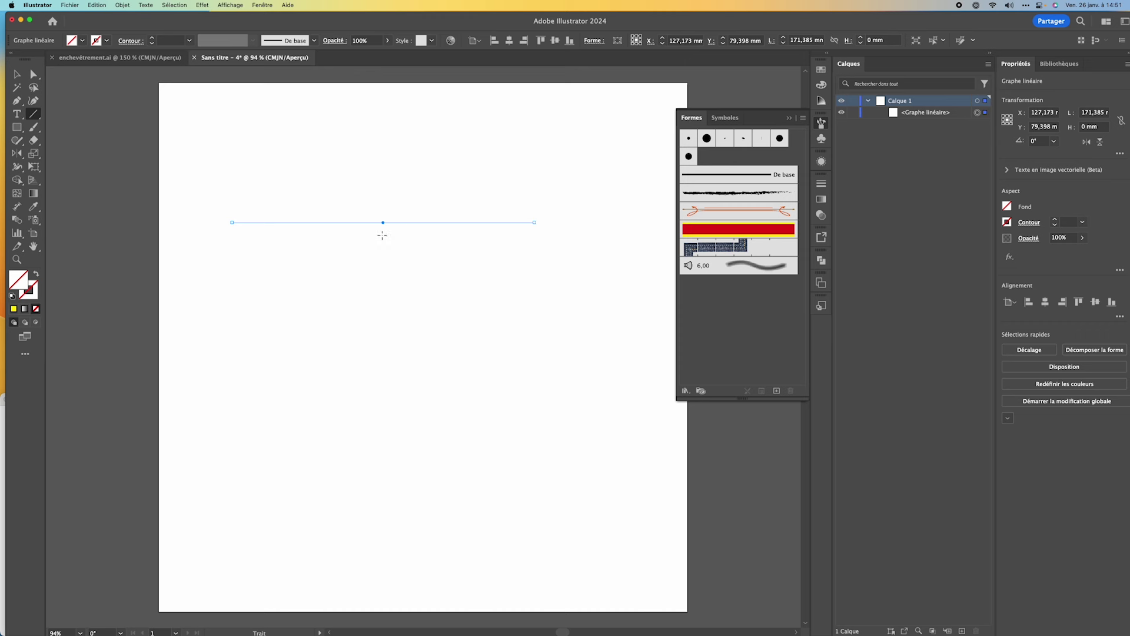
Give the line a black stroke and extend its right end further right
click(108, 40)
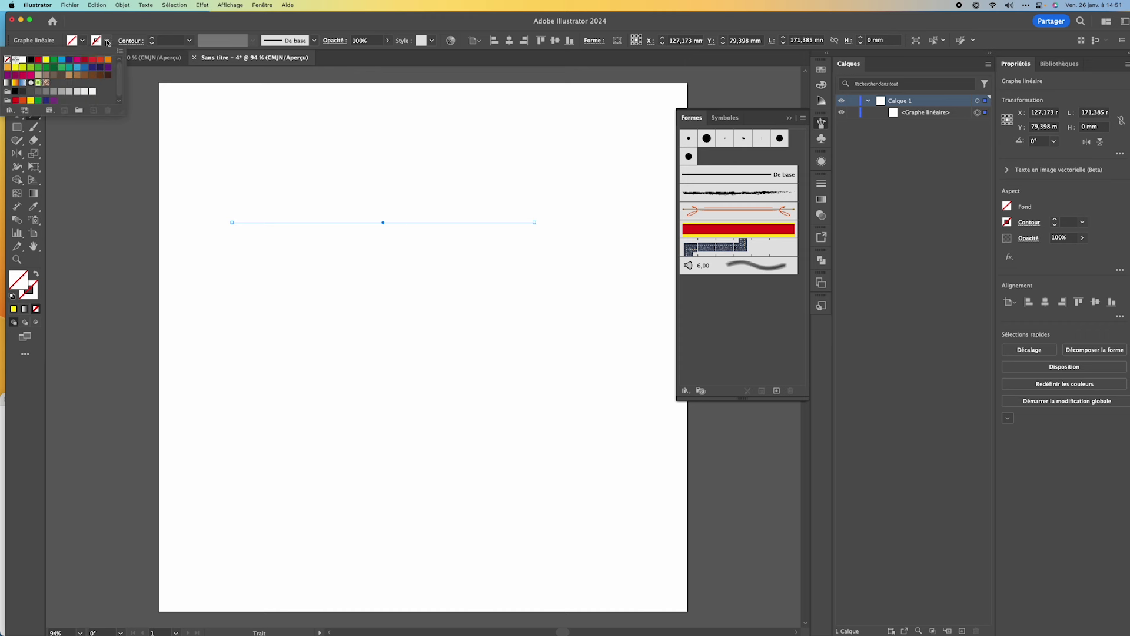
click(30, 59)
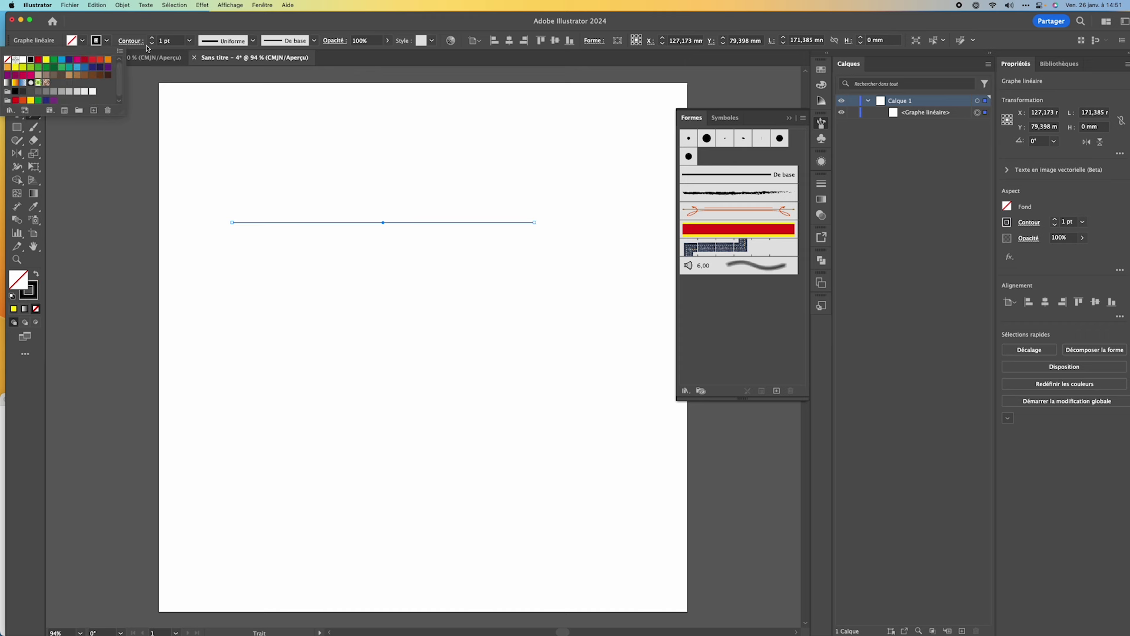
key(Escape)
click(34, 74)
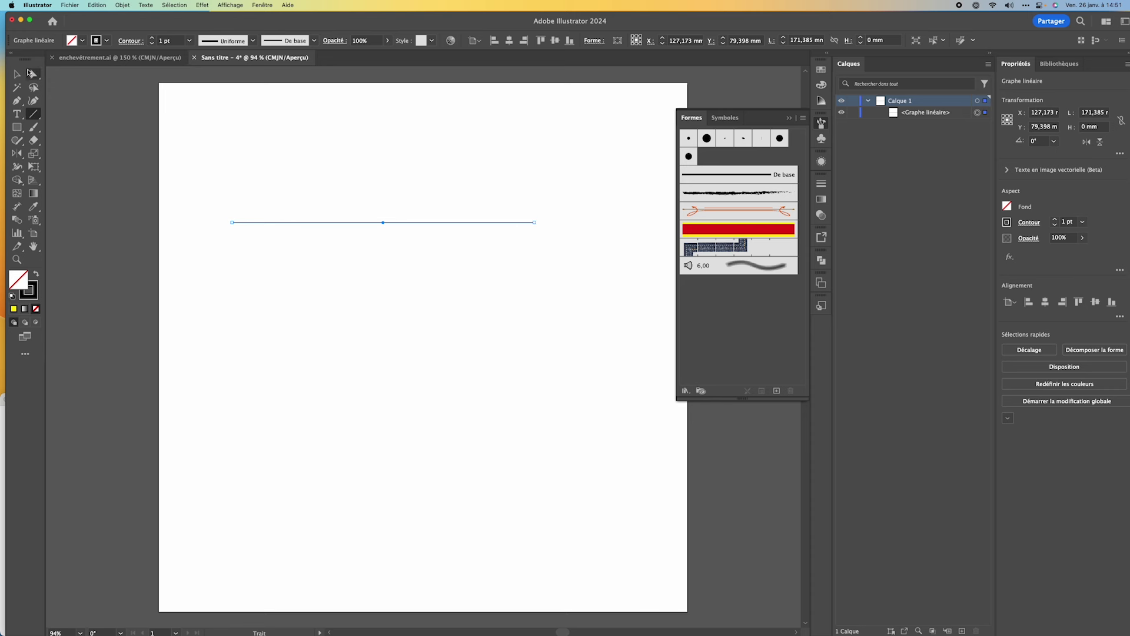
click(533, 223)
drag(534, 222, 616, 223)
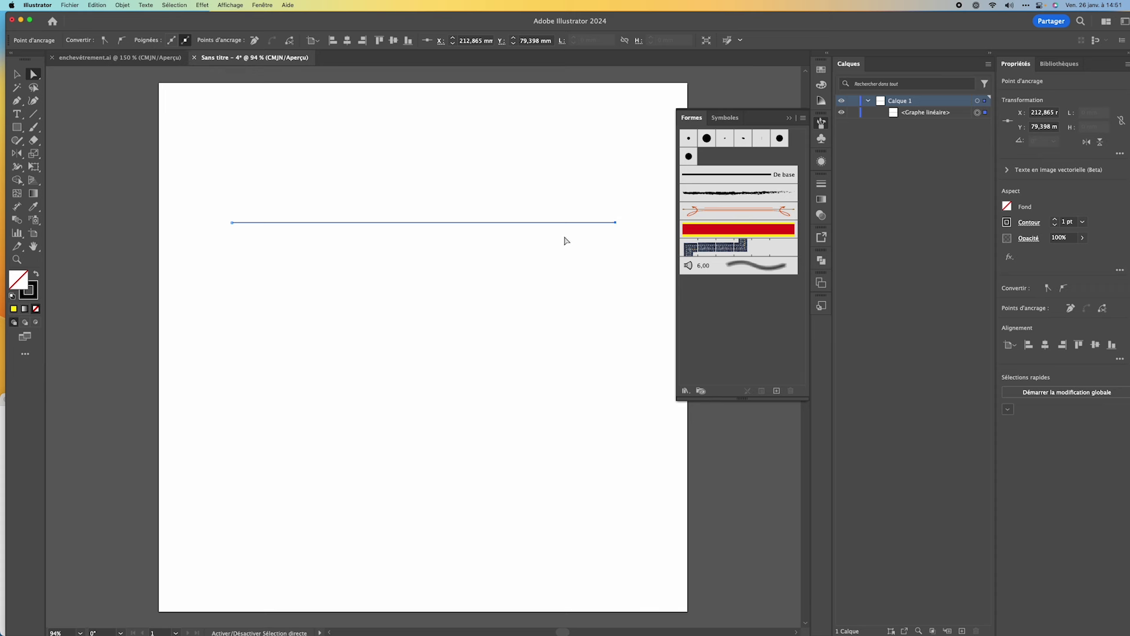
click(202, 5)
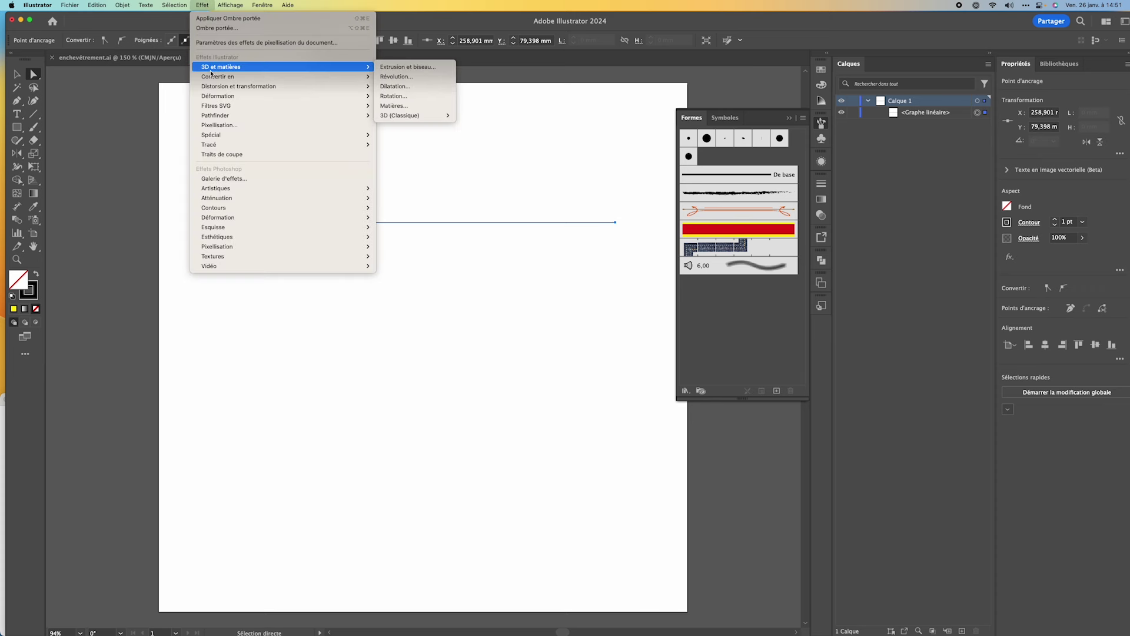
mouse_move(239, 86)
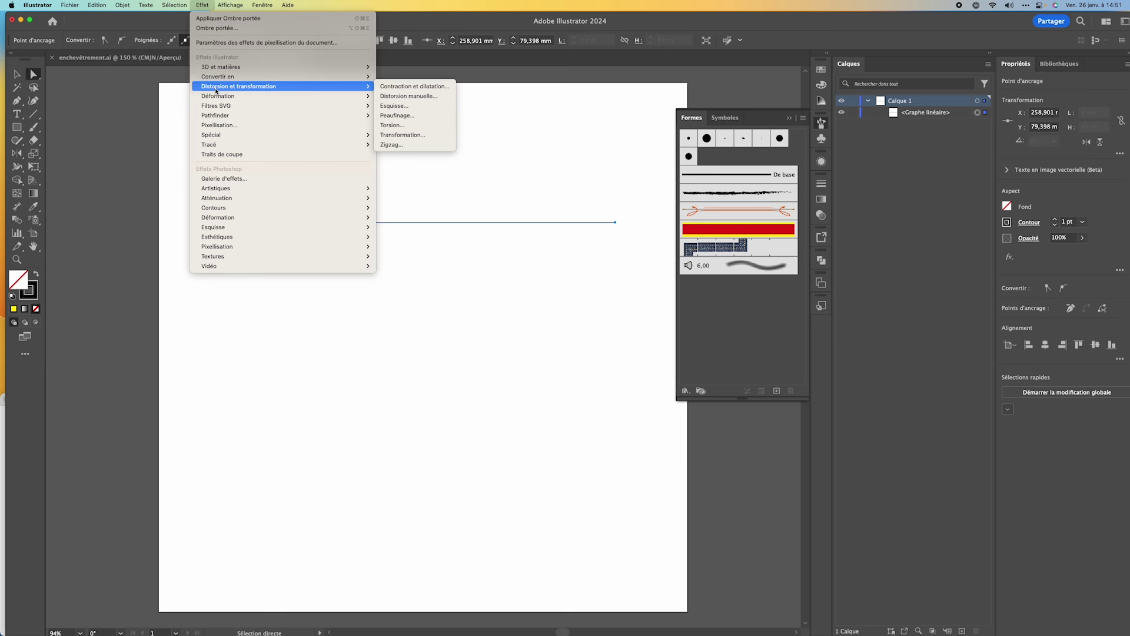
Apply a Zig Zag effect: size 19,76 mm, 6 ridges per segment, corner points
click(404, 144)
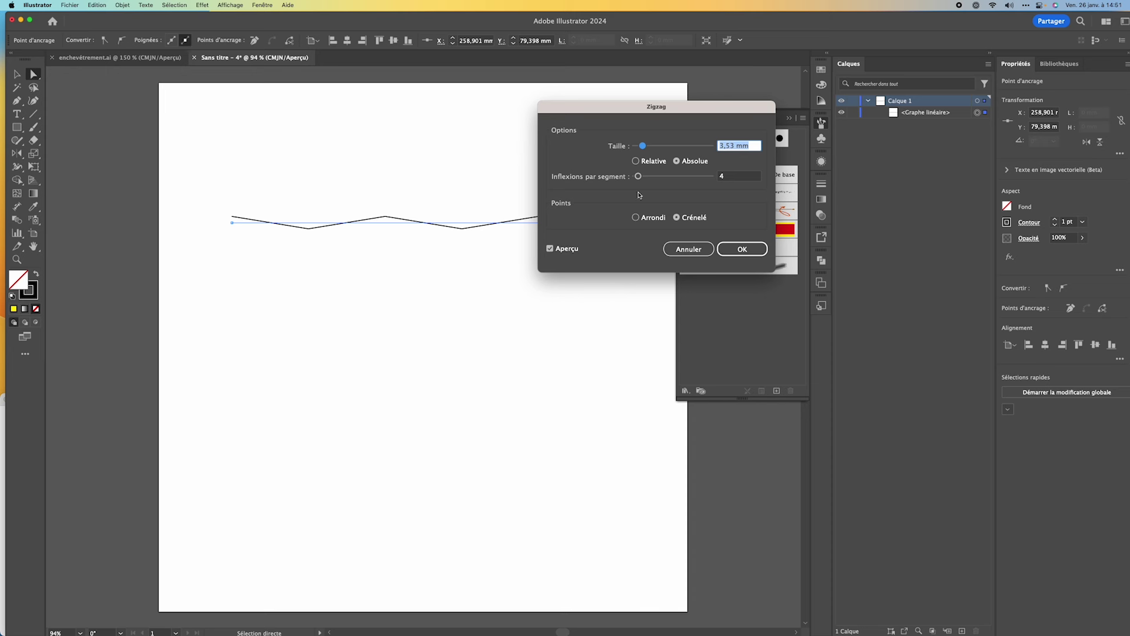
mouse_move(647, 118)
mouse_down()
mouse_move(457, 307)
mouse_move(471, 337)
mouse_up()
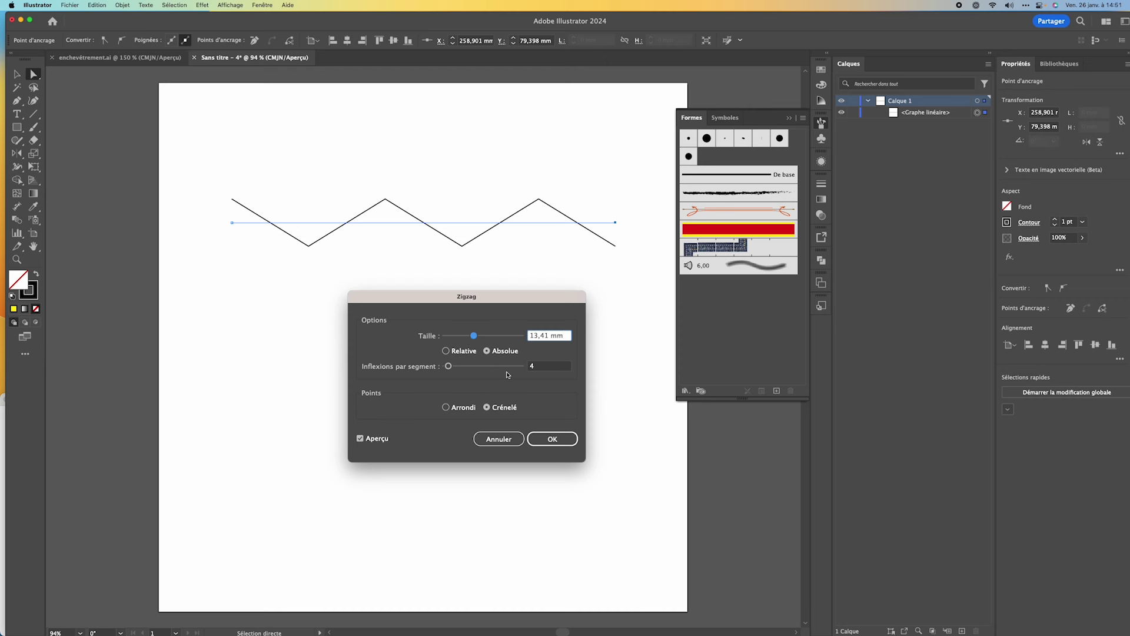
drag(446, 366, 450, 368)
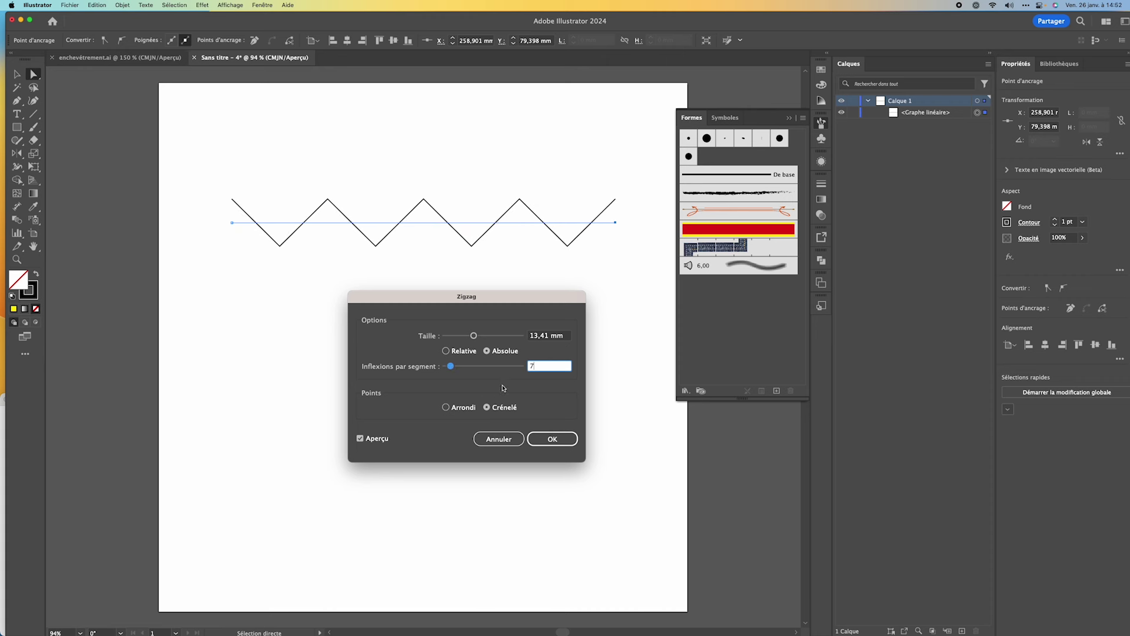
drag(452, 369, 487, 336)
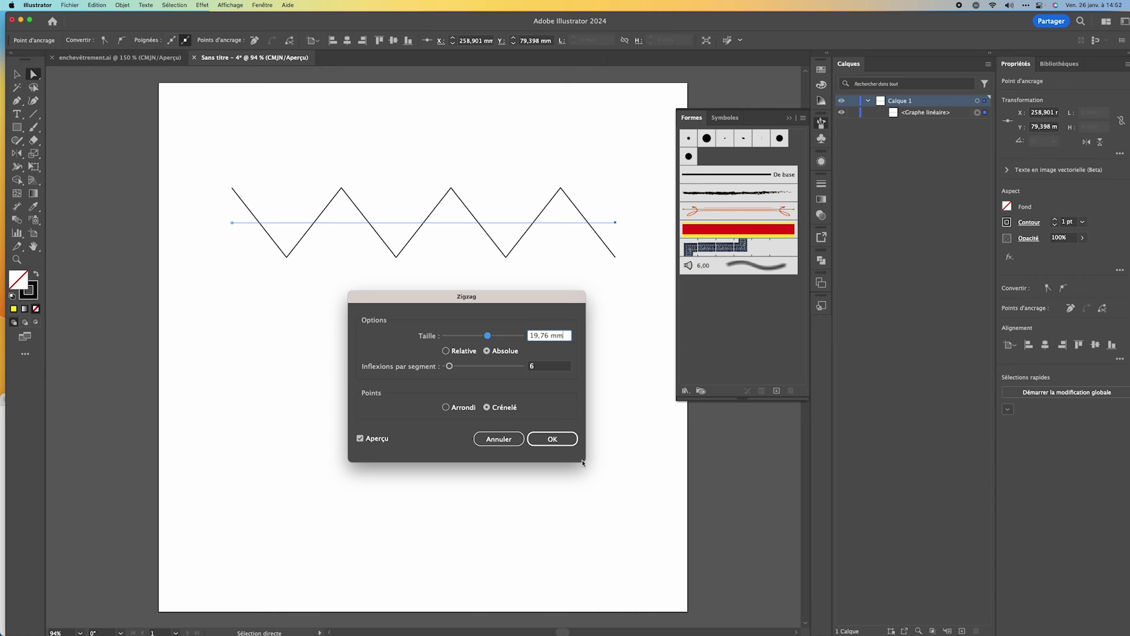
click(552, 439)
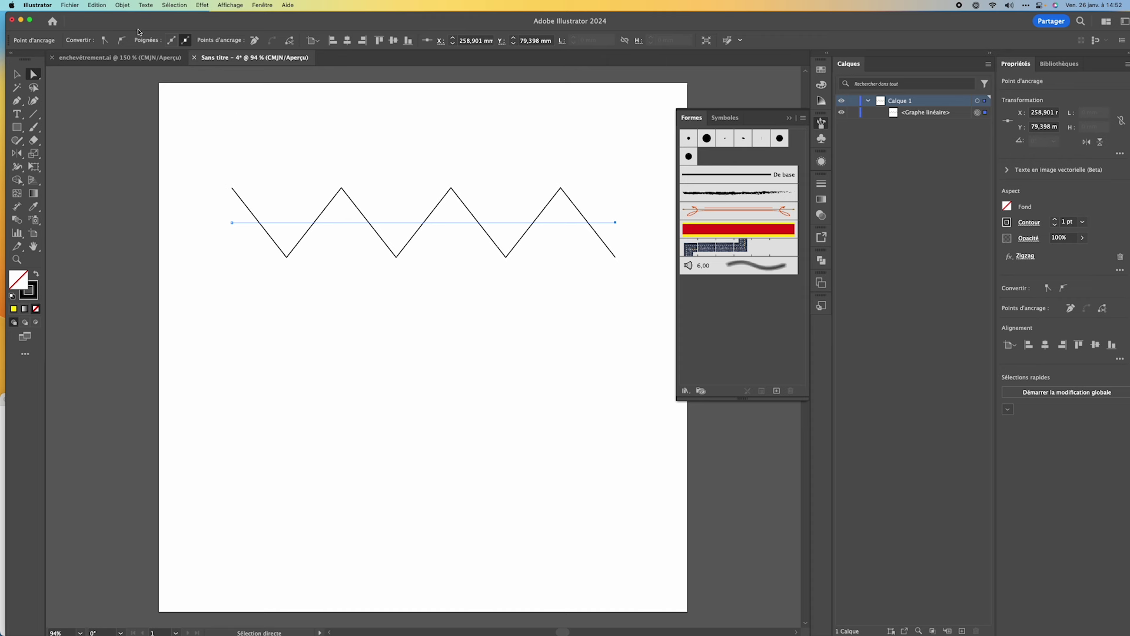
Expand the zigzag's appearance, round its corners slightly, and apply the red-and-yellow art brush
click(123, 5)
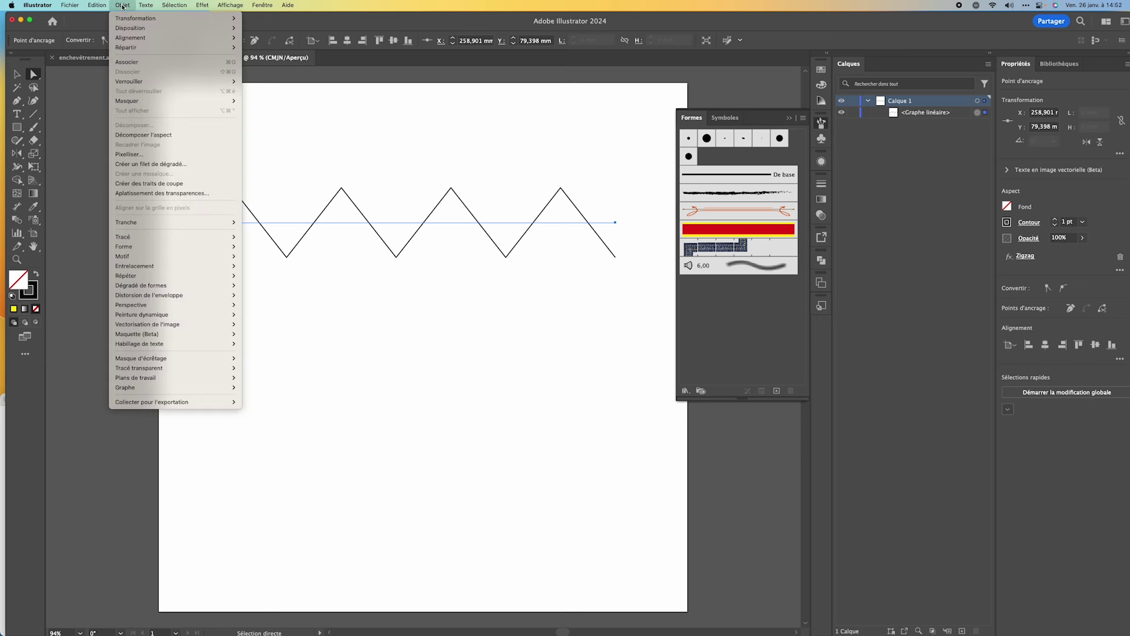
click(134, 136)
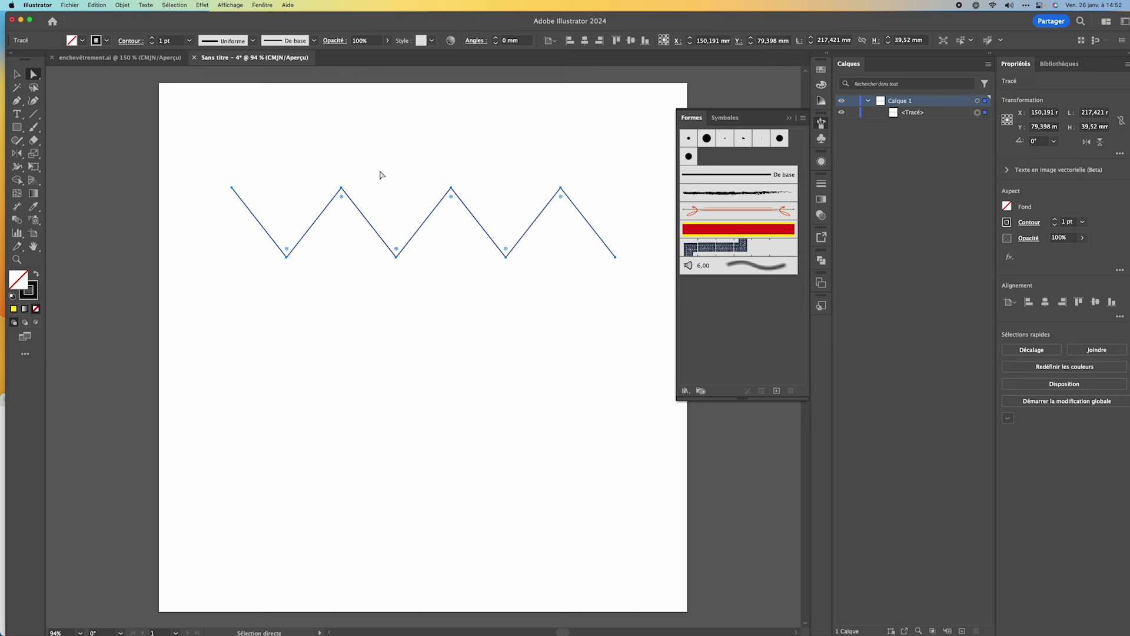
drag(341, 198, 353, 178)
click(730, 233)
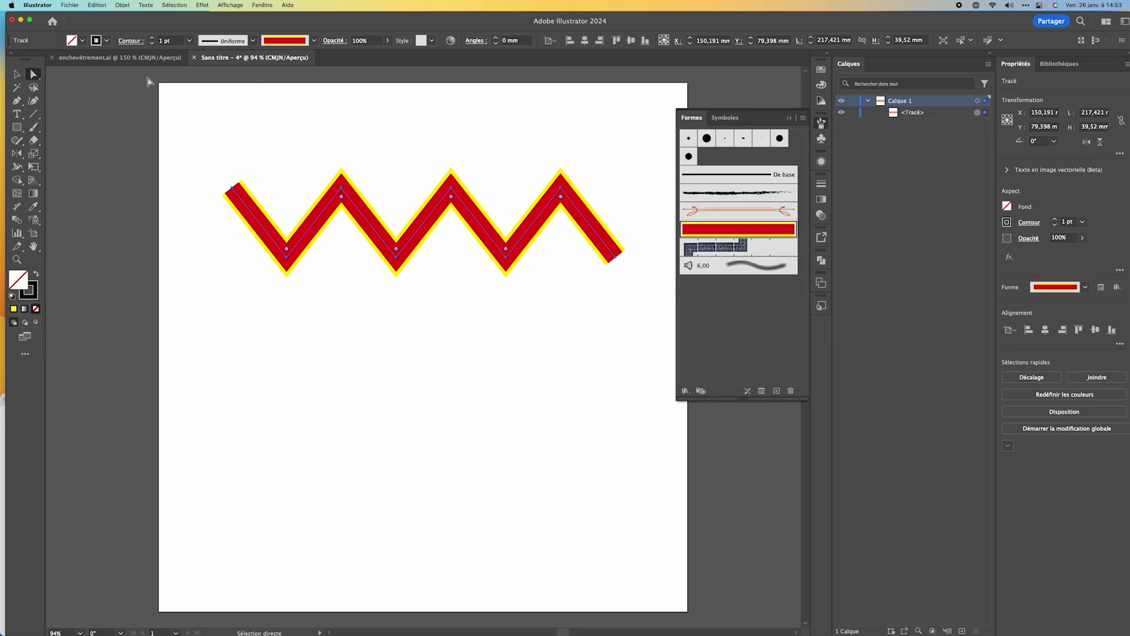
Expand the brushed zigzag into red and yellow filled paths, then reselect the whole group
click(123, 6)
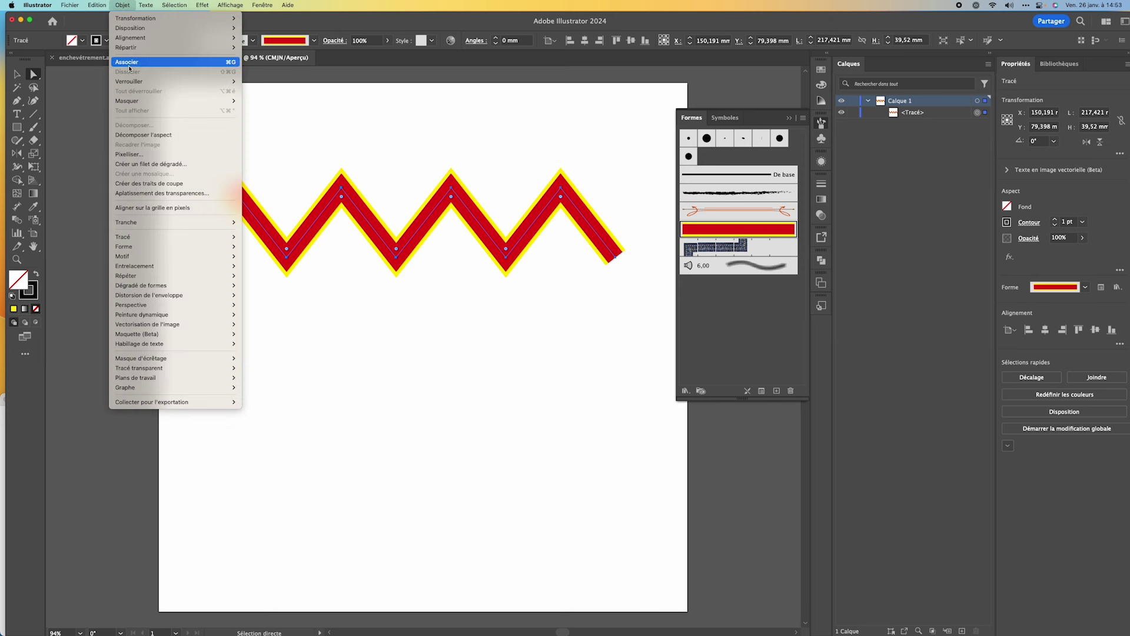
click(140, 135)
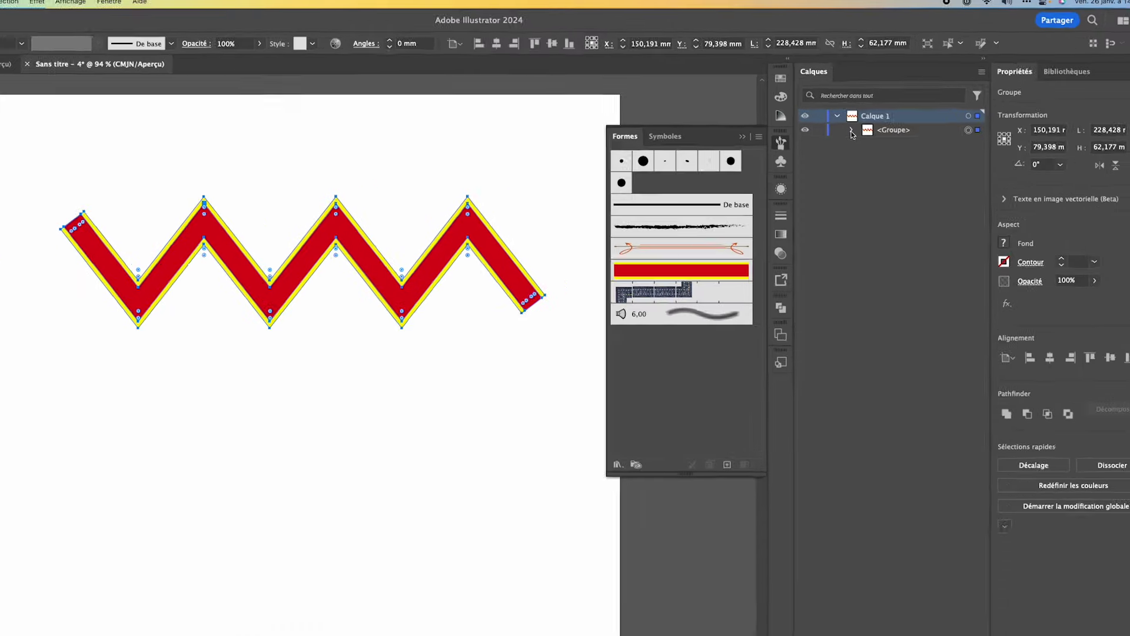
click(880, 113)
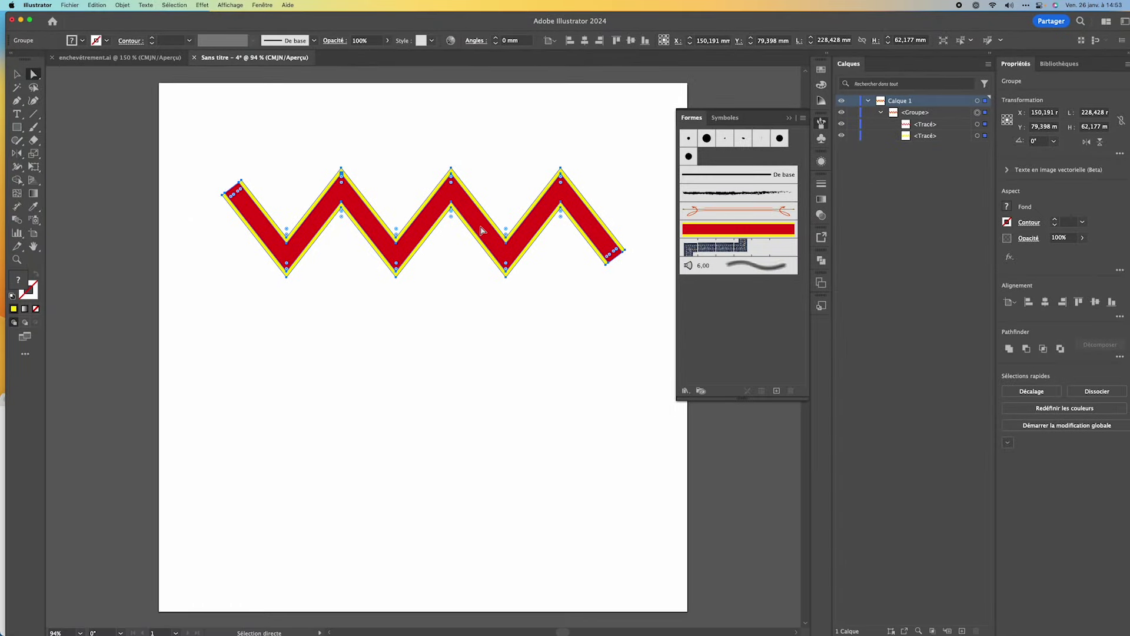
click(431, 242)
click(389, 232)
click(178, 223)
key(v)
click(405, 253)
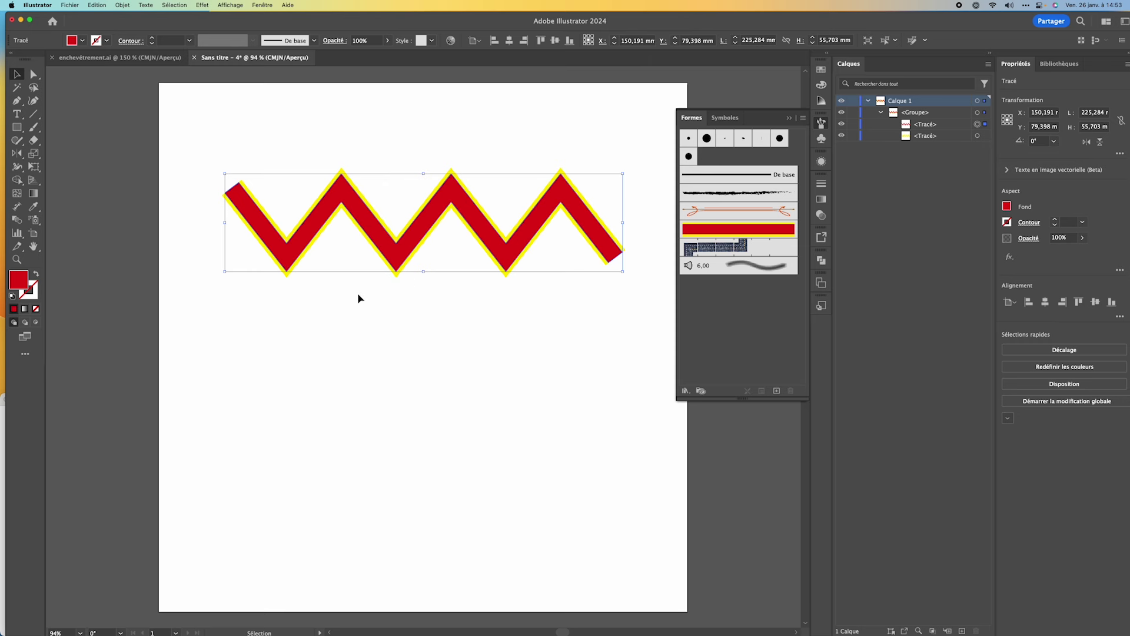
Reflect a horizontal copy of the zigzag with the Reflect tool, then undo it
click(17, 153)
drag(18, 155, 58, 169)
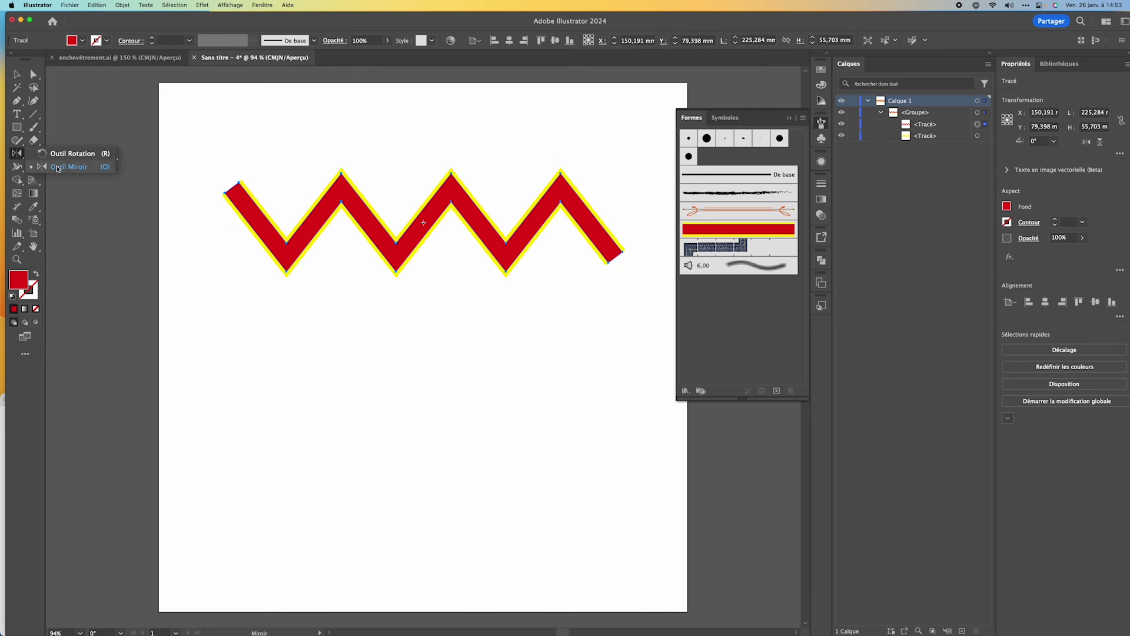
click(58, 168)
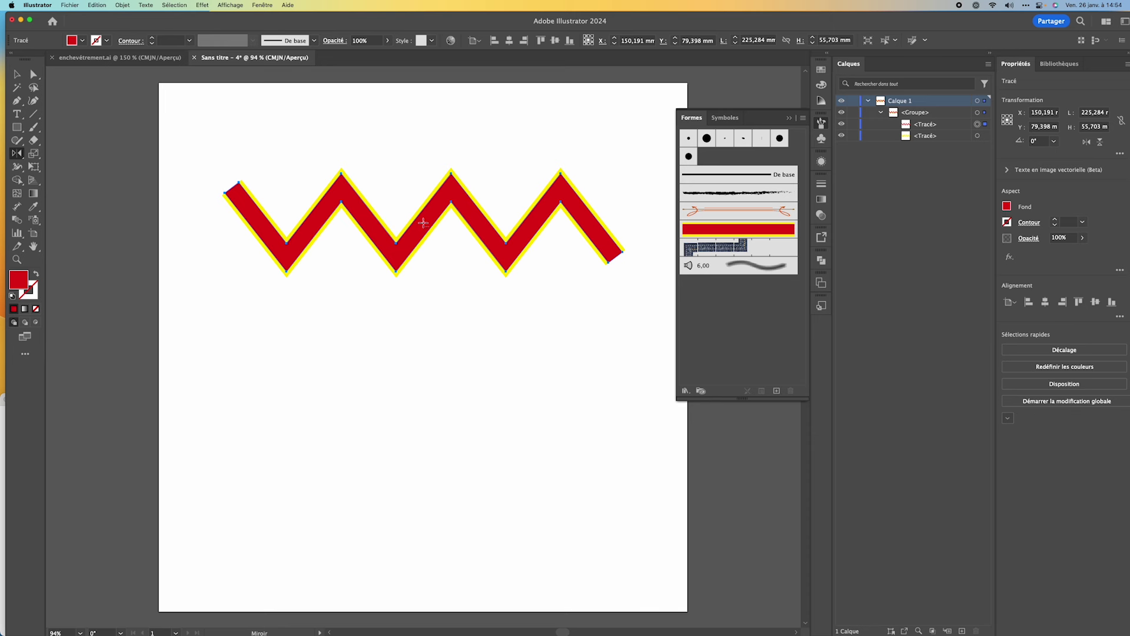
alt+click(423, 222)
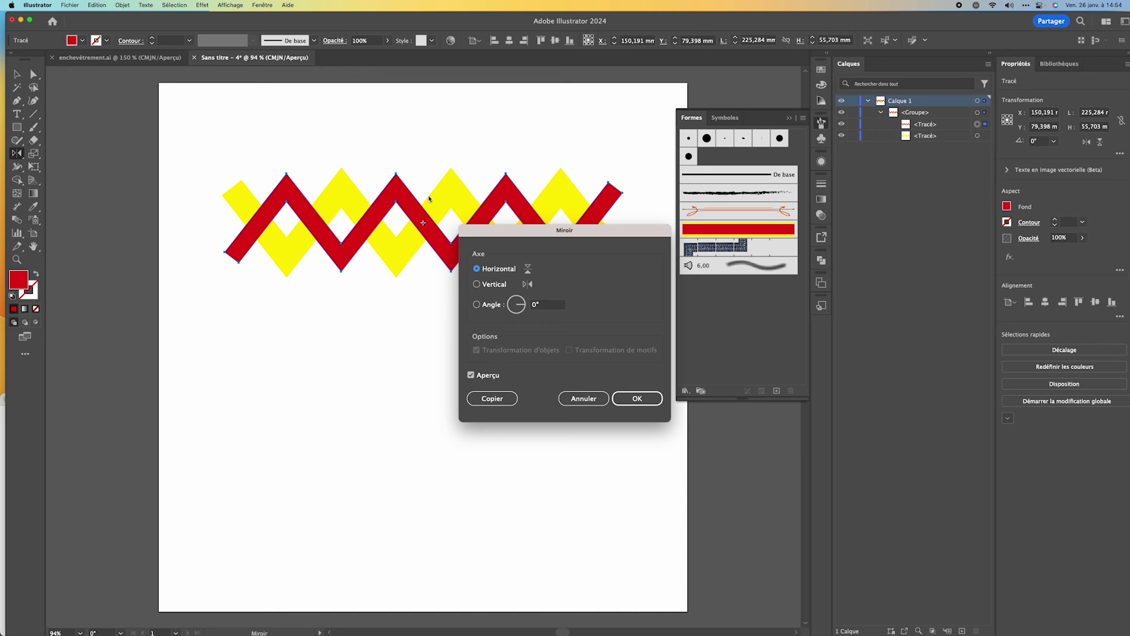
click(504, 404)
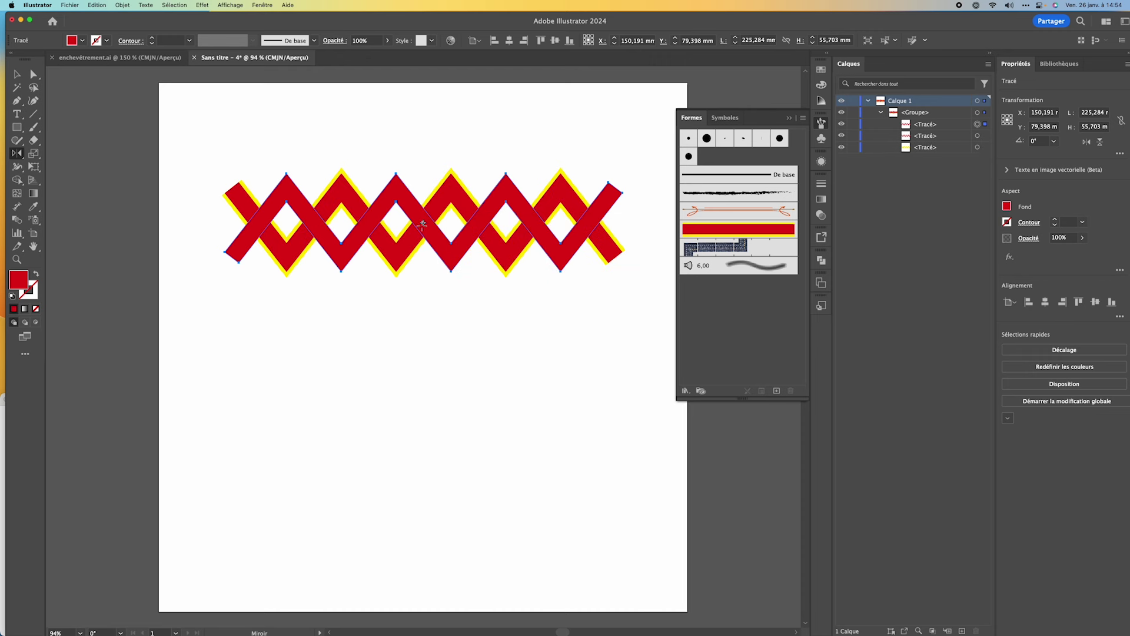
key(v)
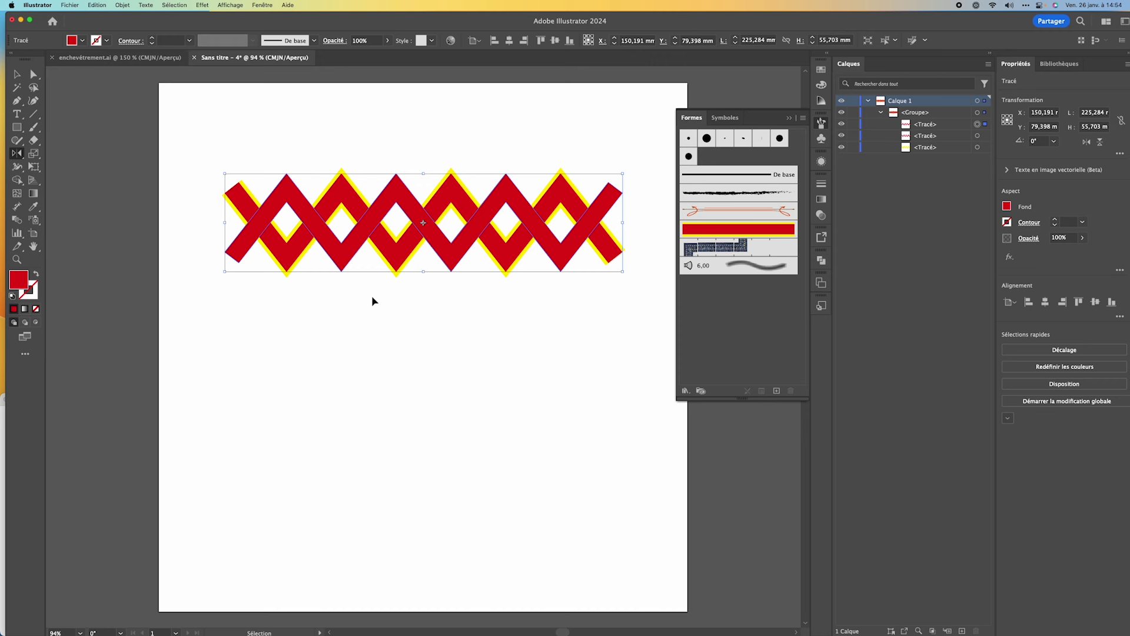
key(ctrl+z)
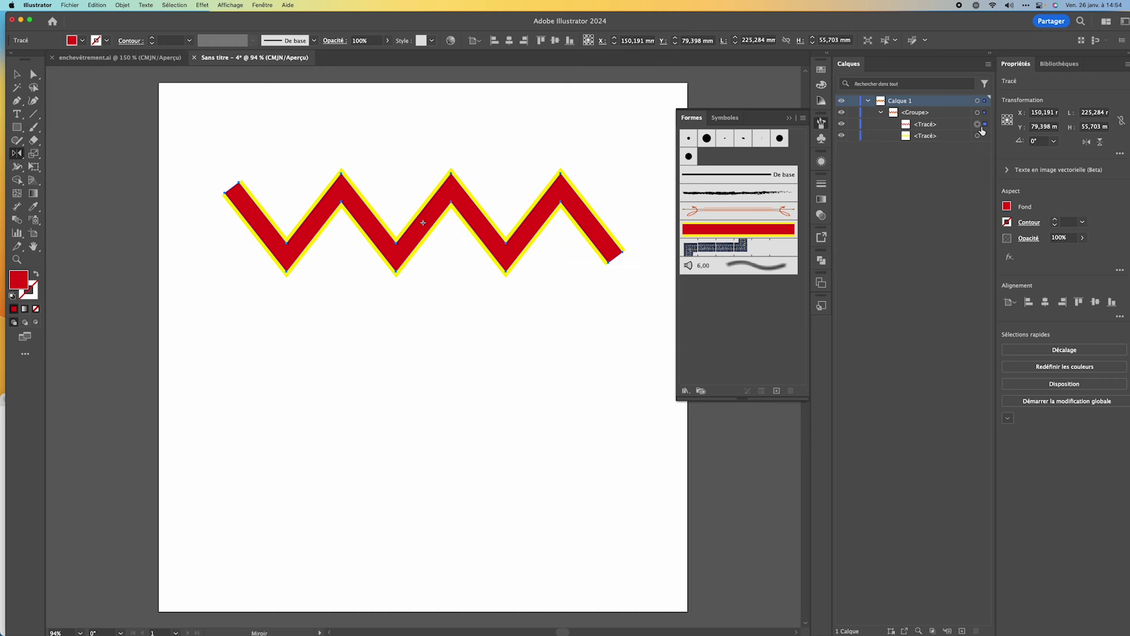
Reflect a horizontal copy of the zigzag group, then select one band path and show swatches
click(16, 73)
drag(381, 135, 472, 319)
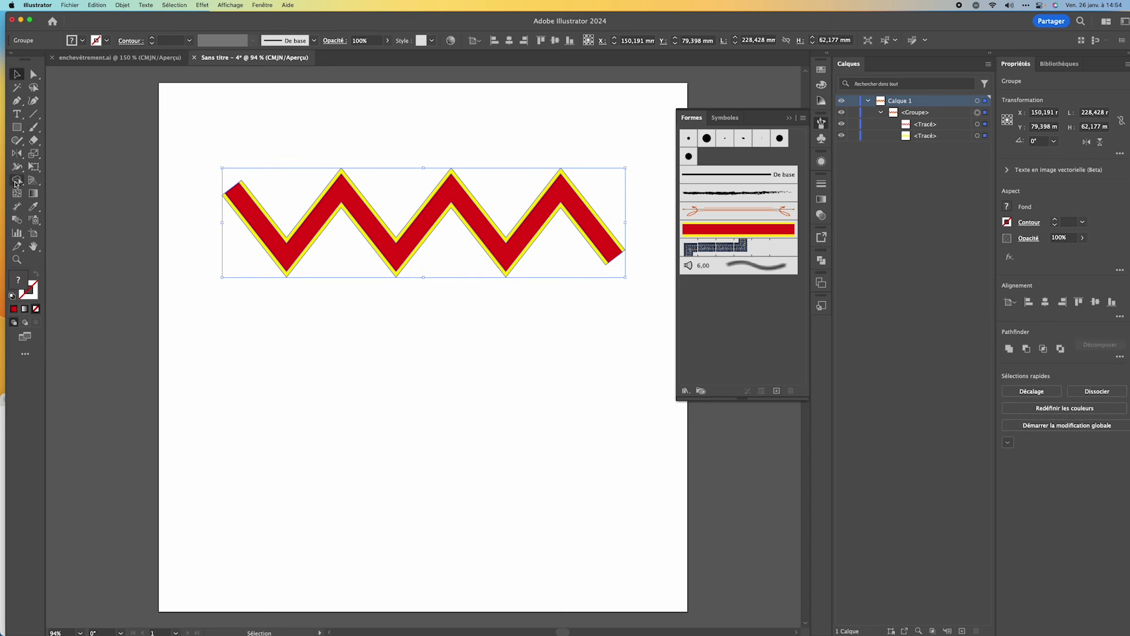
click(17, 153)
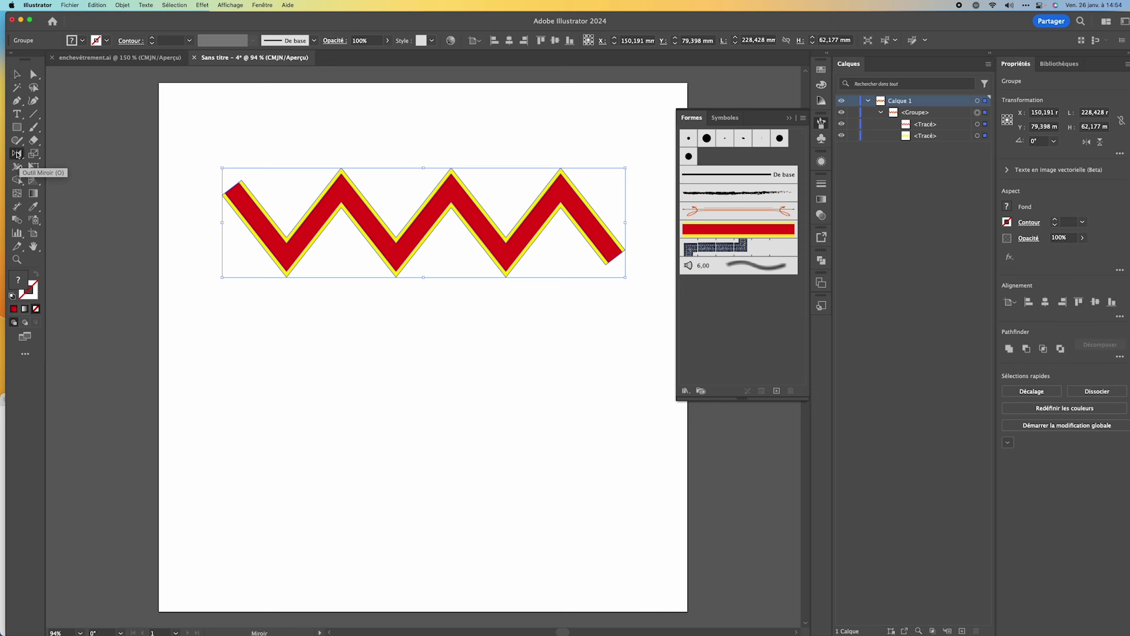
alt+click(424, 221)
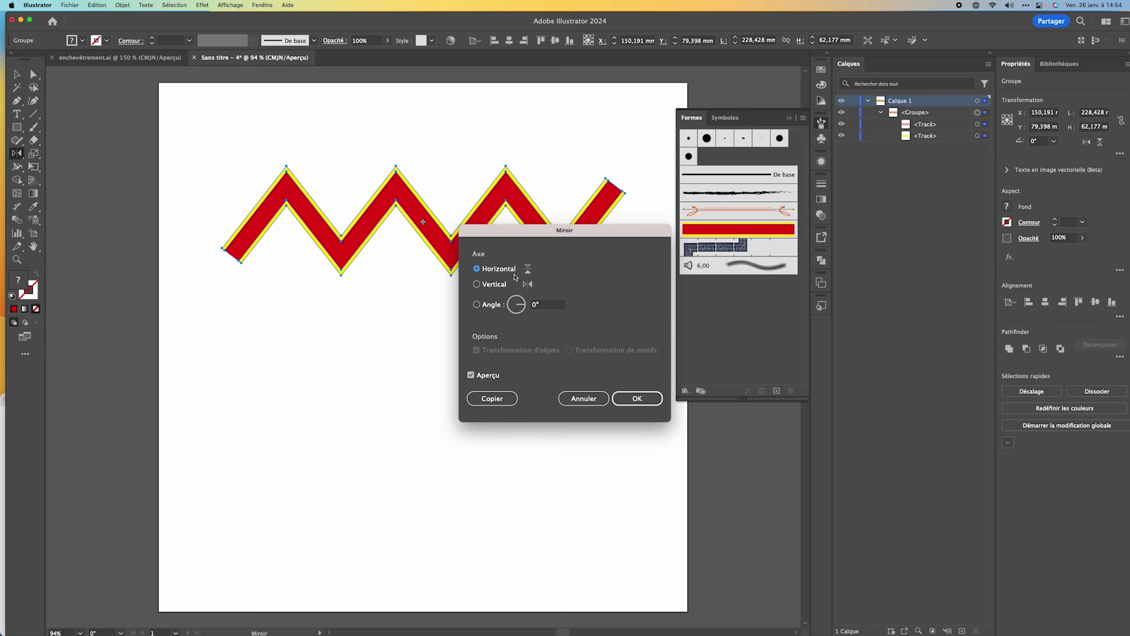
click(492, 399)
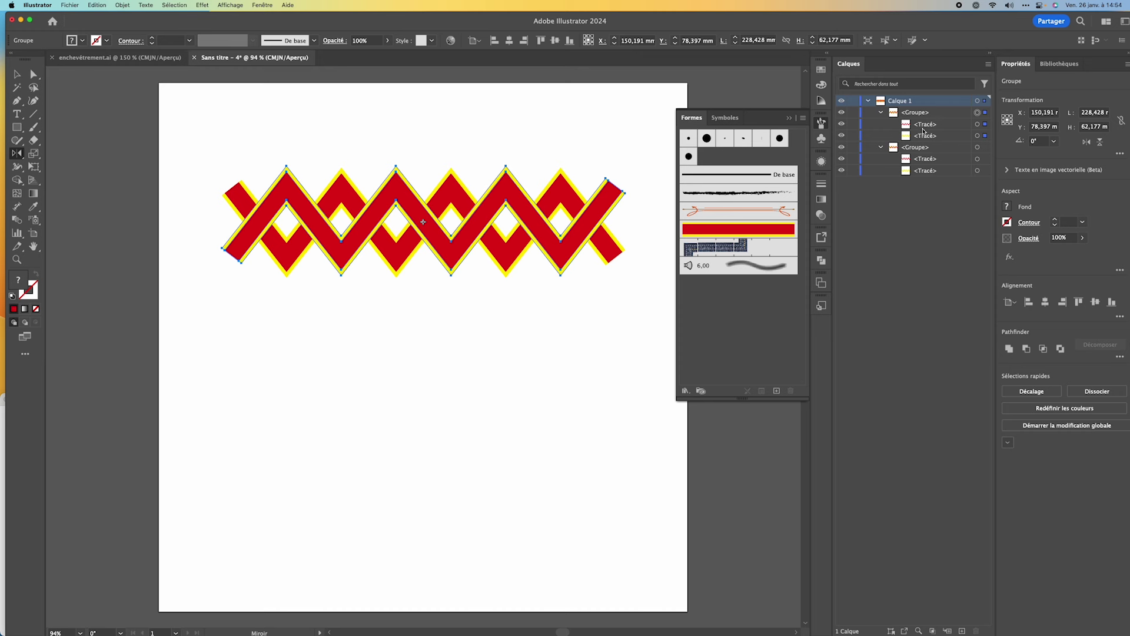
click(985, 125)
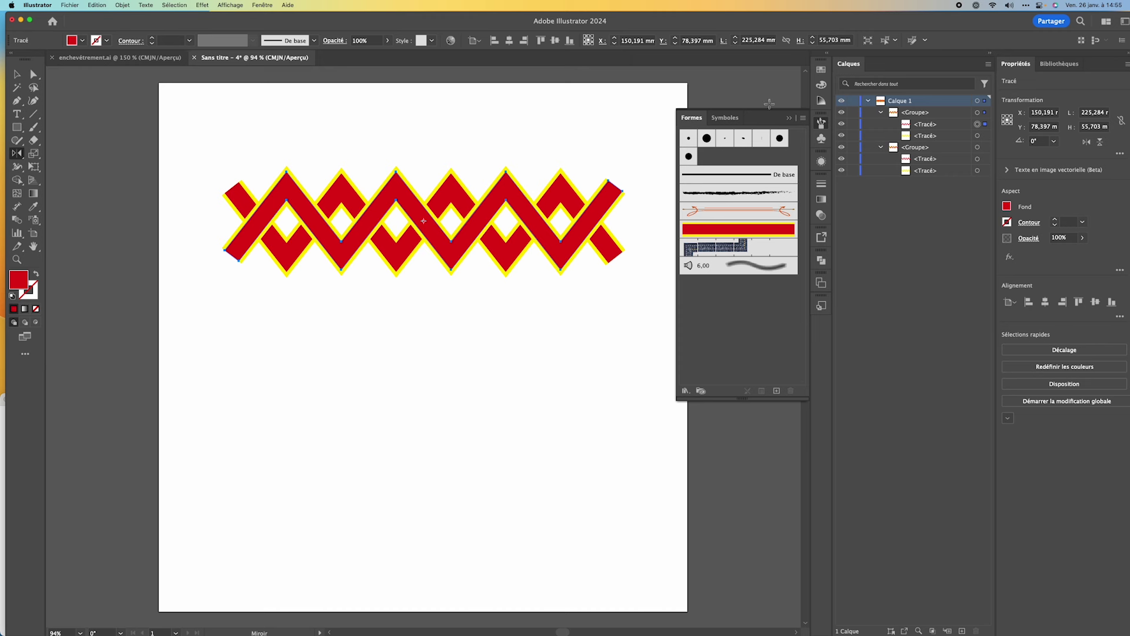
click(821, 70)
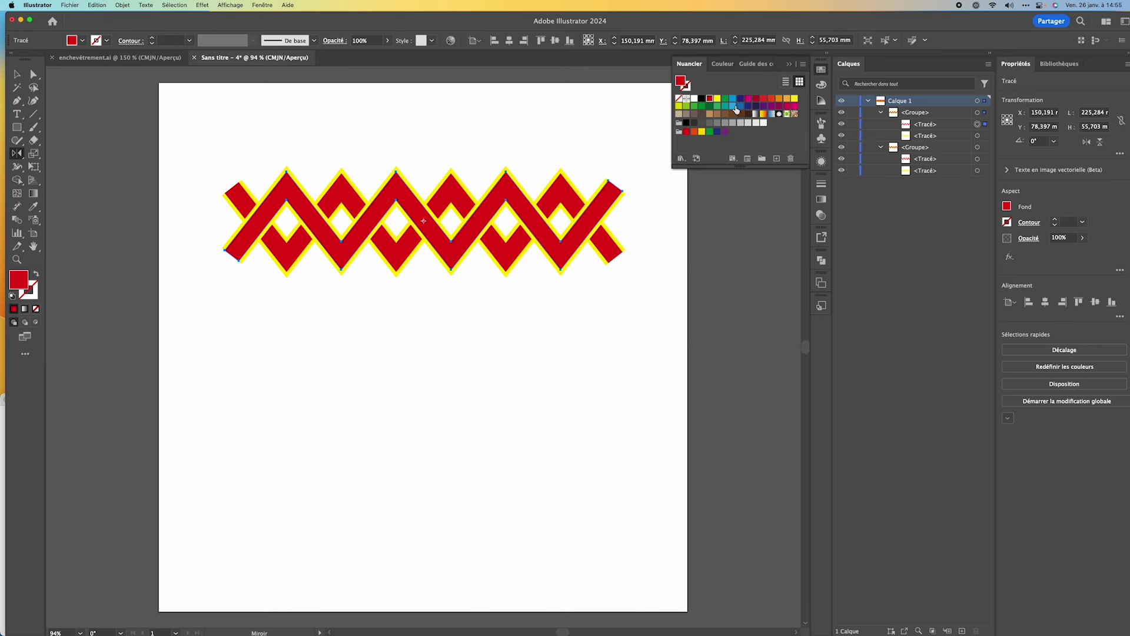
Fill the selected band blue, rename the groups 'bleu' and 'rouge', and select all artwork
click(732, 99)
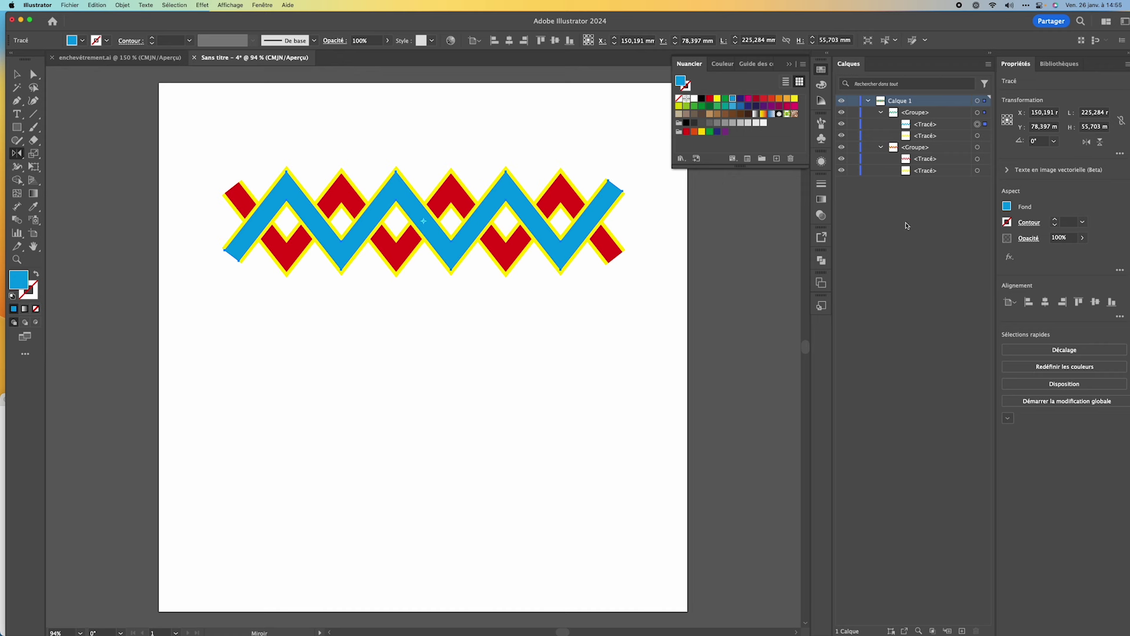
double_click(914, 113)
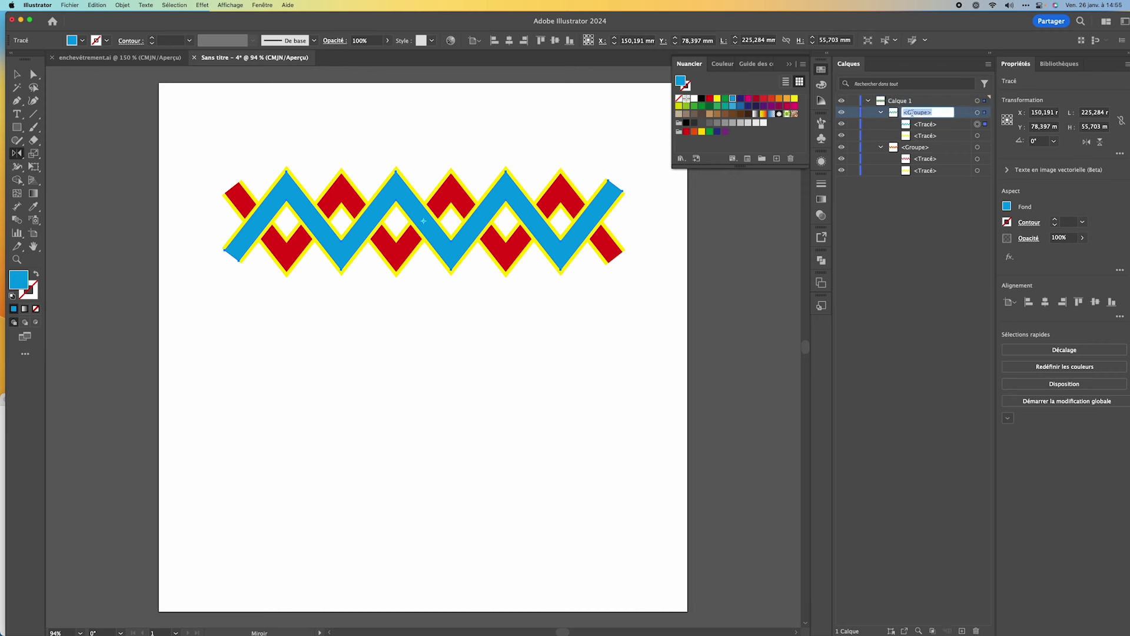
text(bleu)
double_click(916, 148)
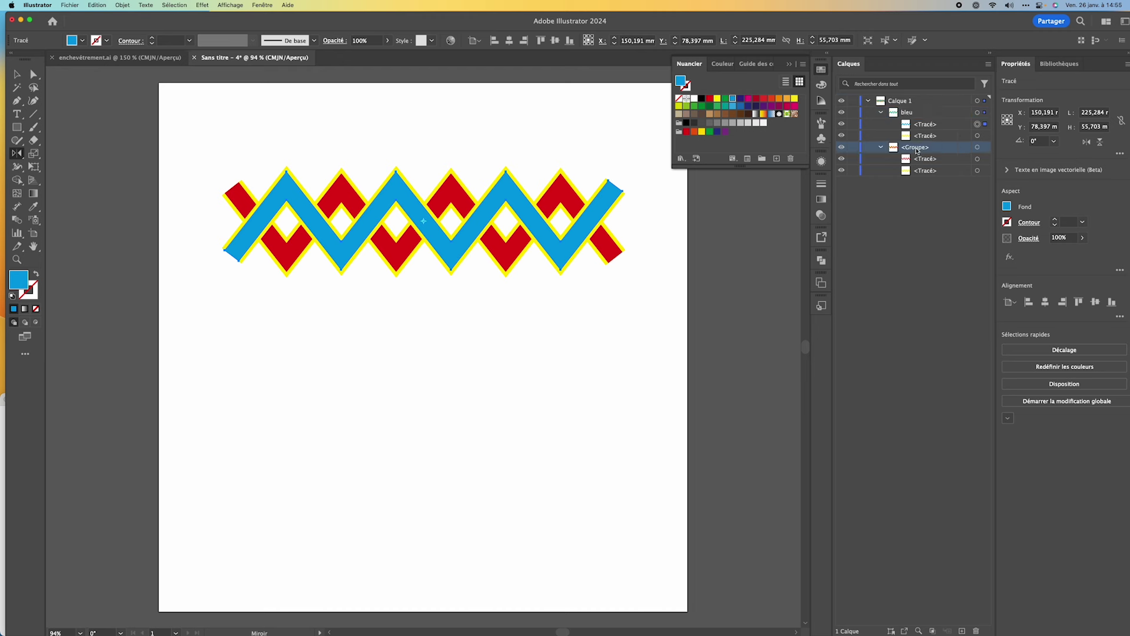
text(ro)
click(938, 246)
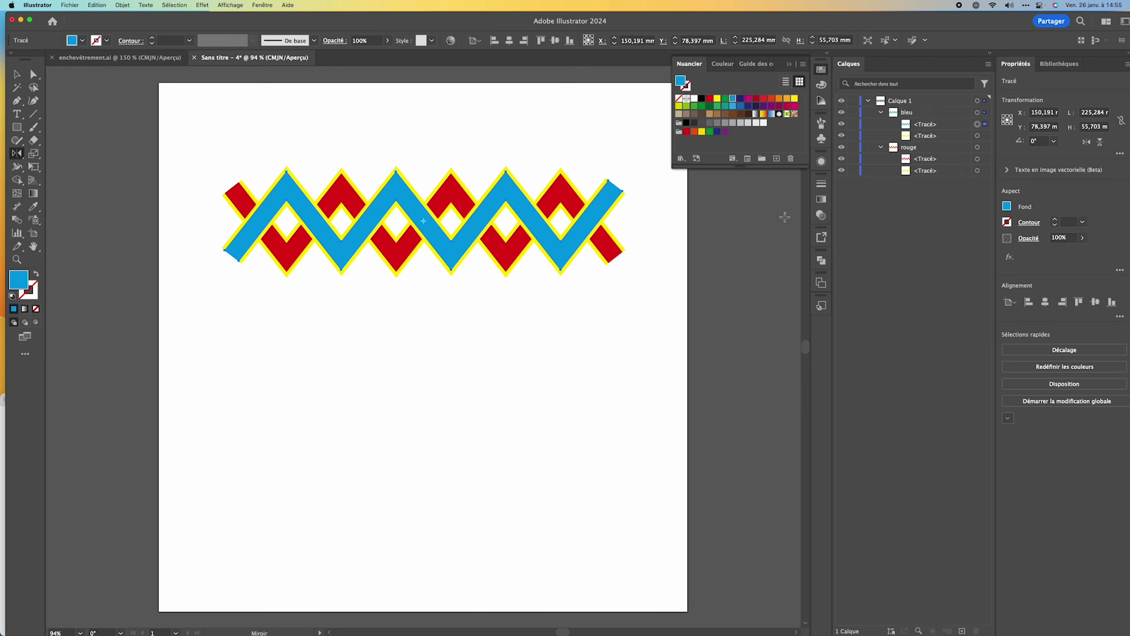
click(17, 74)
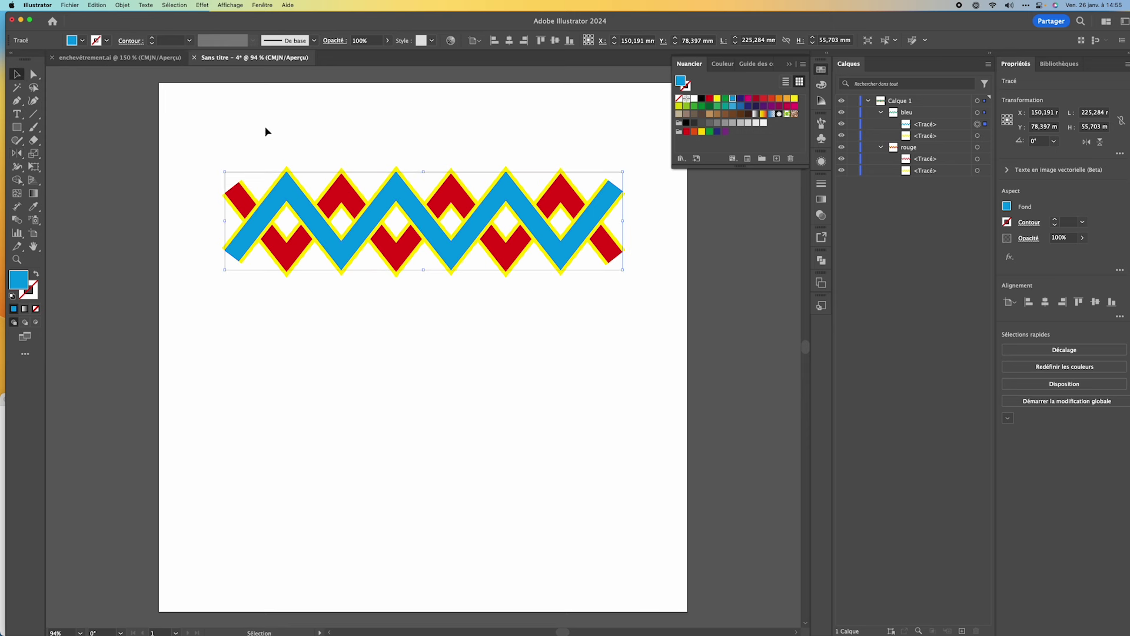
key(super+a)
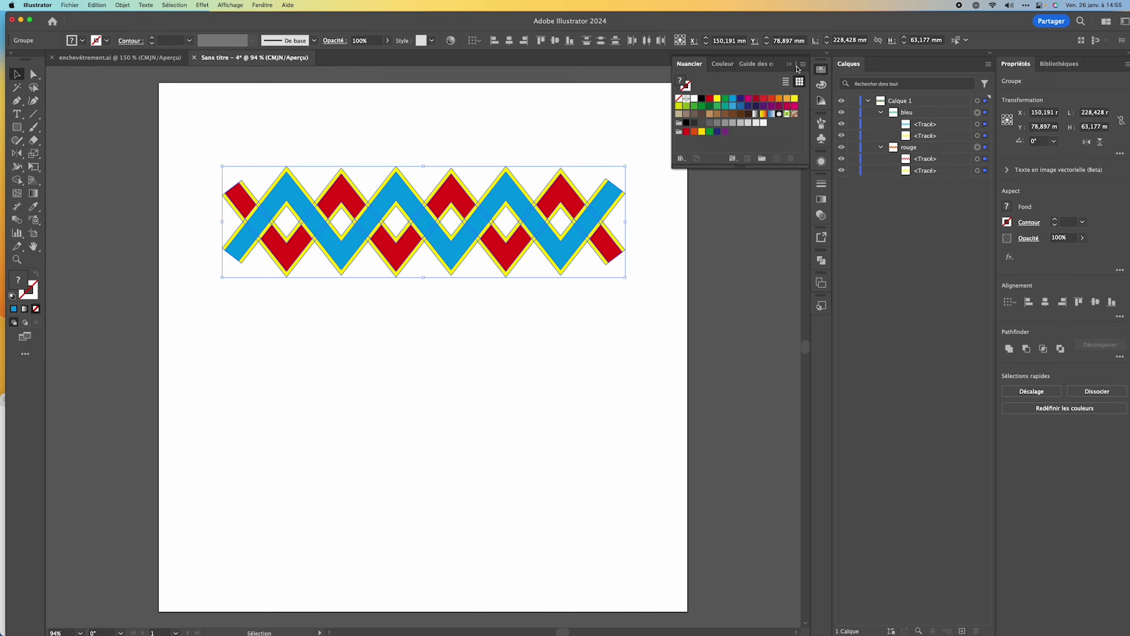
Create a 'motif' colour group from the selected artwork's yellow, blue and red colours
click(803, 64)
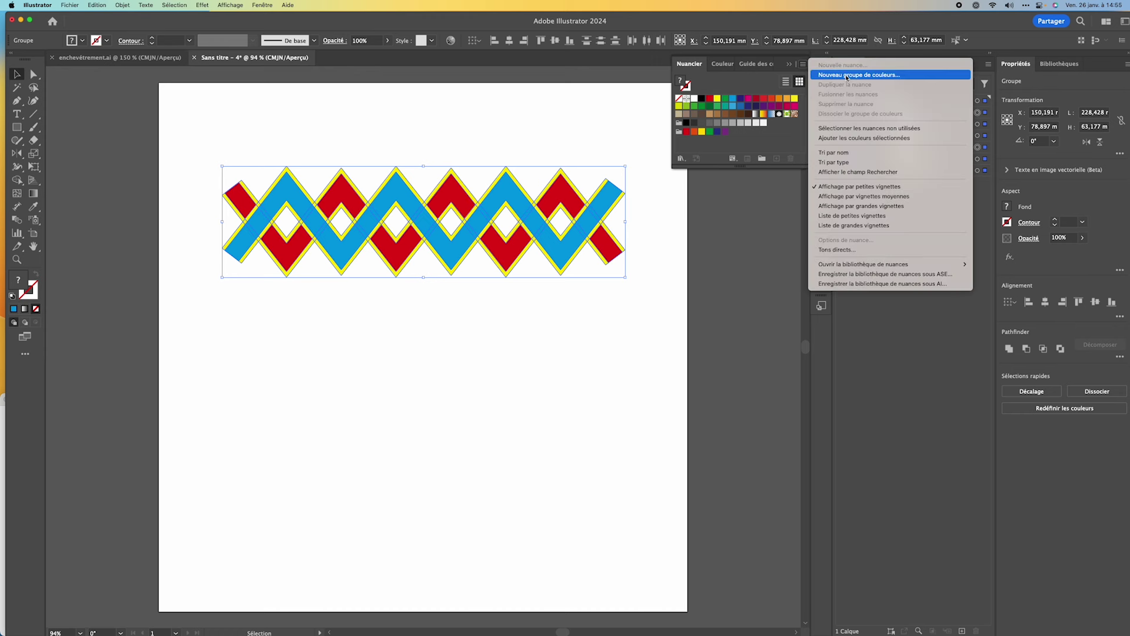
click(847, 76)
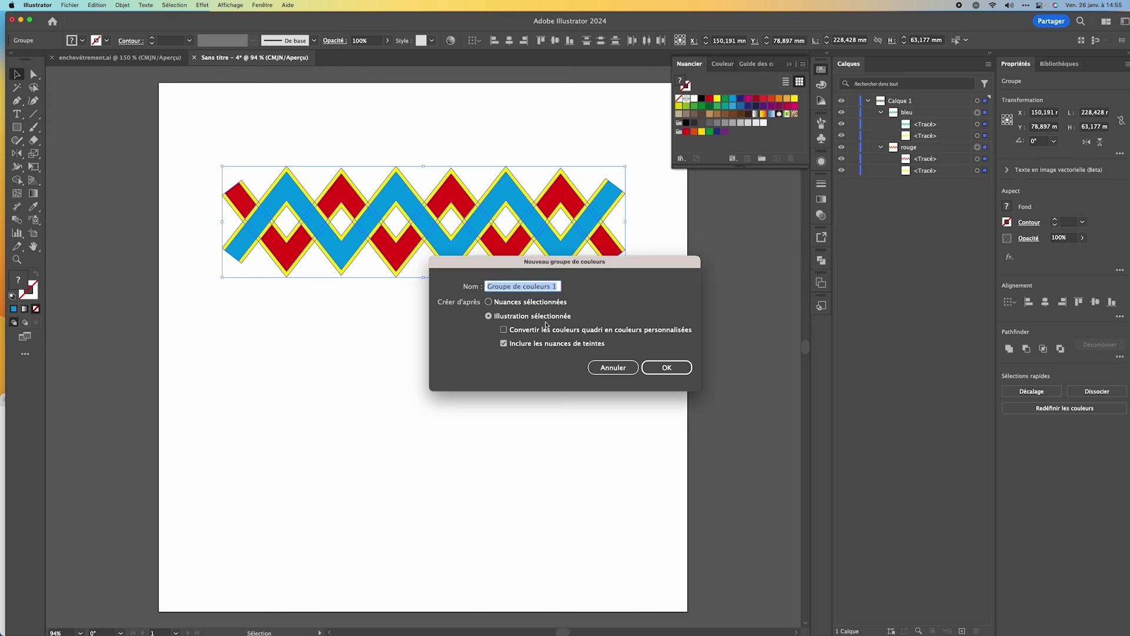
text(motif)
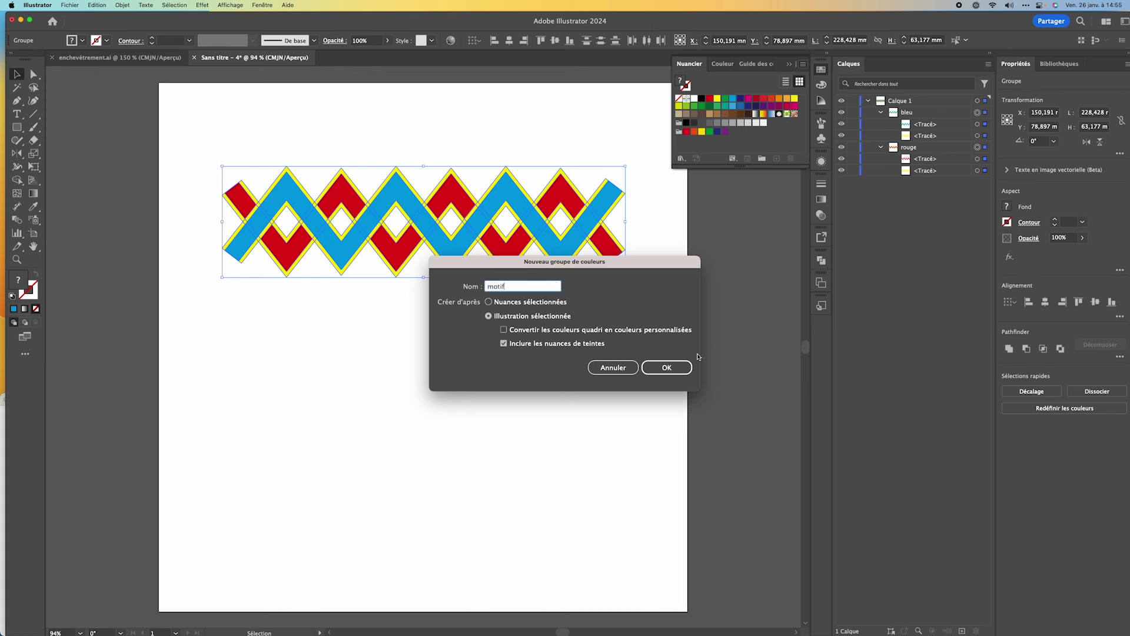
click(687, 368)
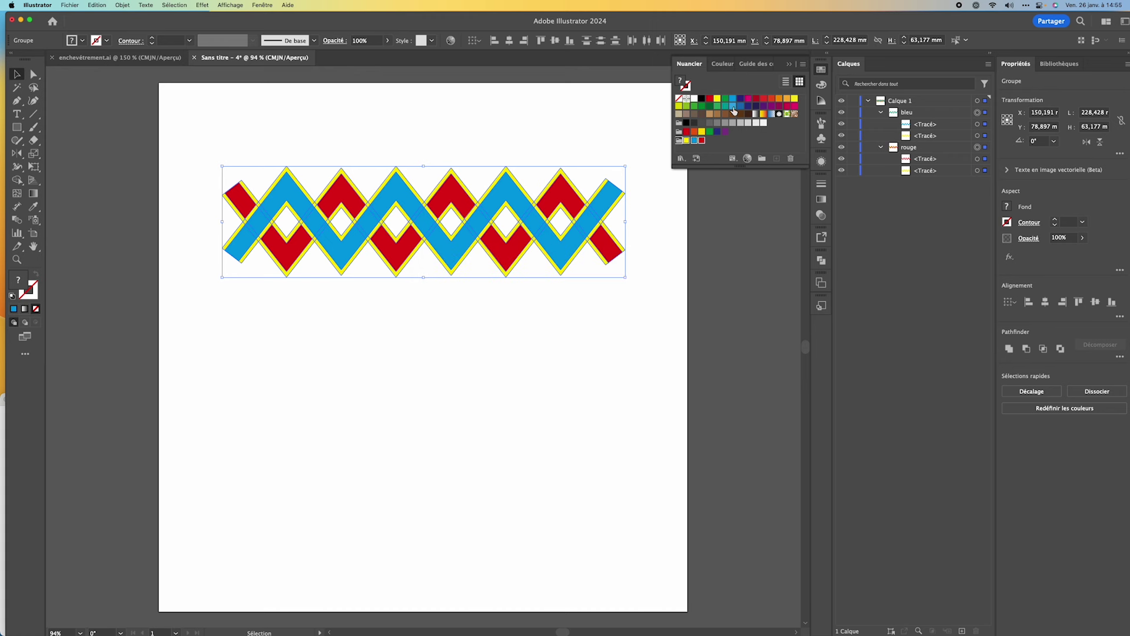
click(699, 145)
click(680, 141)
Set the Shape Builder to pick colour from Swatches with cursor swatch preview
click(18, 181)
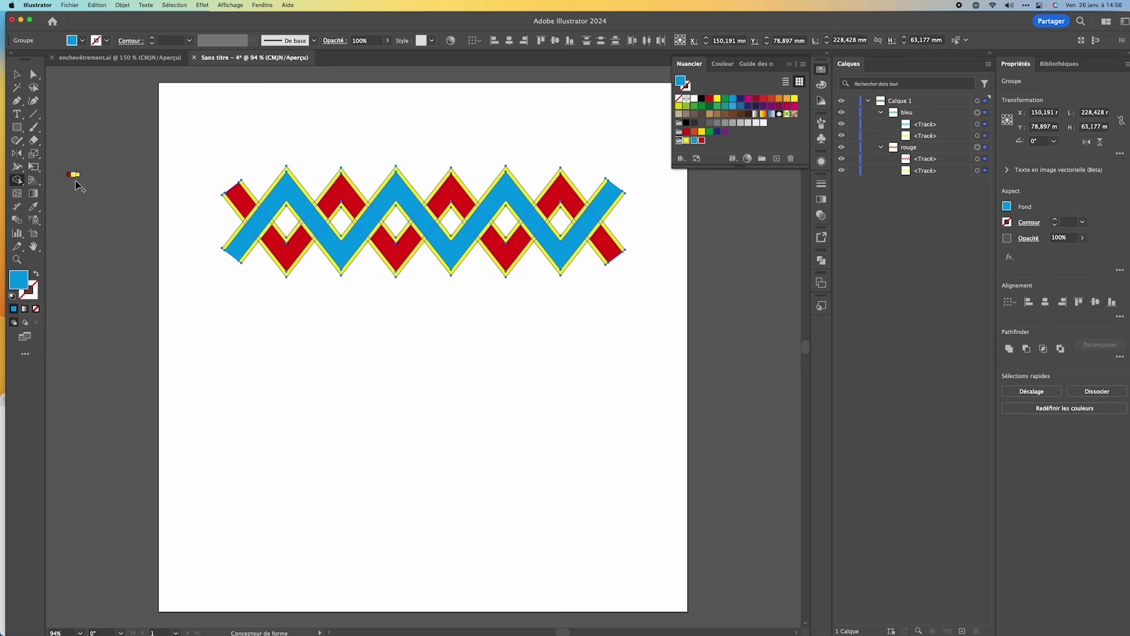
double_click(17, 181)
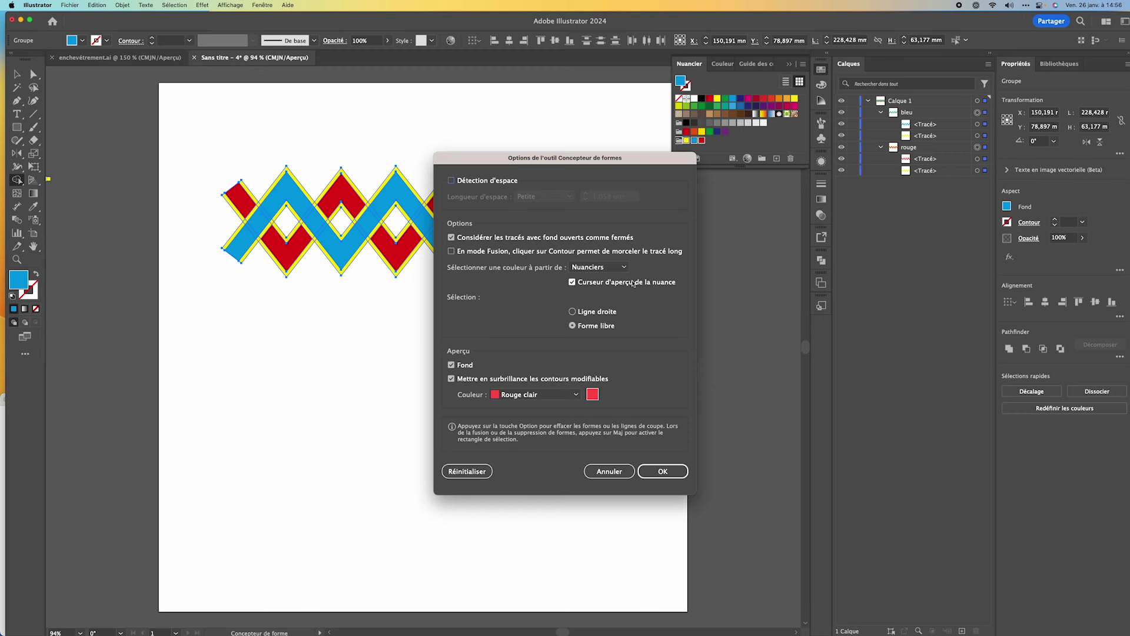
click(662, 470)
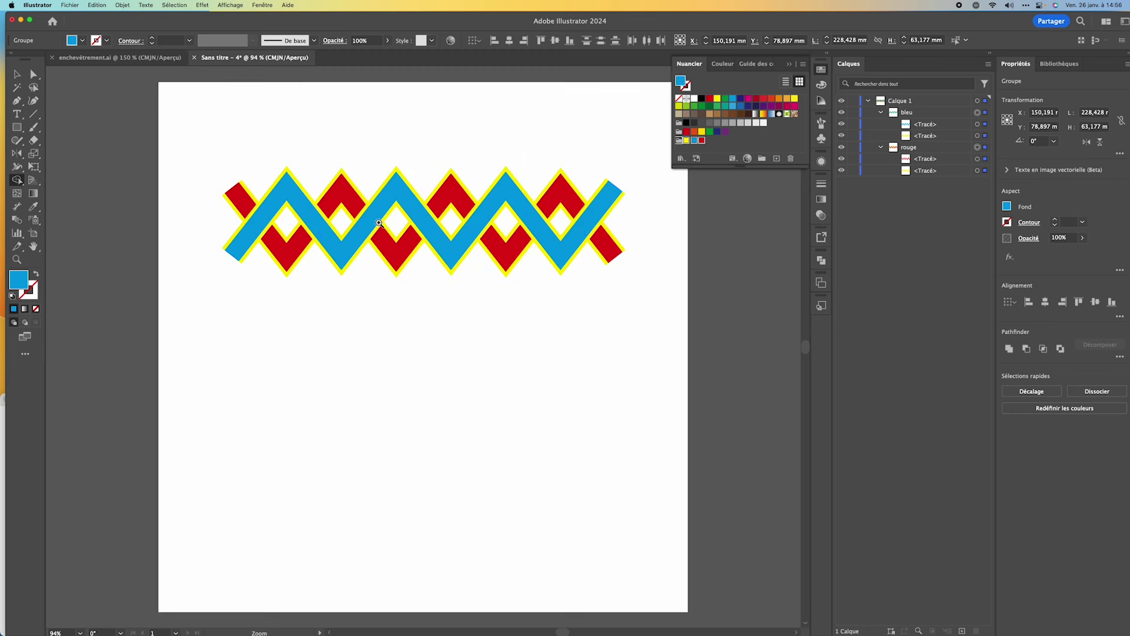
Zoom in, choose red as the merge colour, and merge the diamonds and blue crossing into red
click(412, 248)
click(453, 330)
click(464, 349)
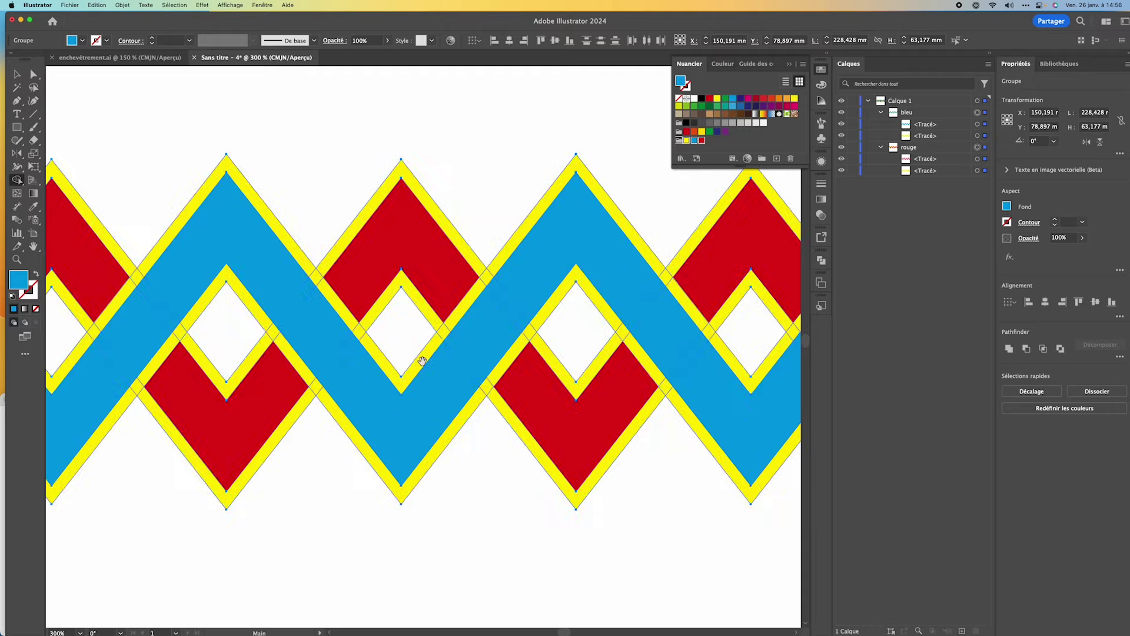
scroll(454, 298, down, 2)
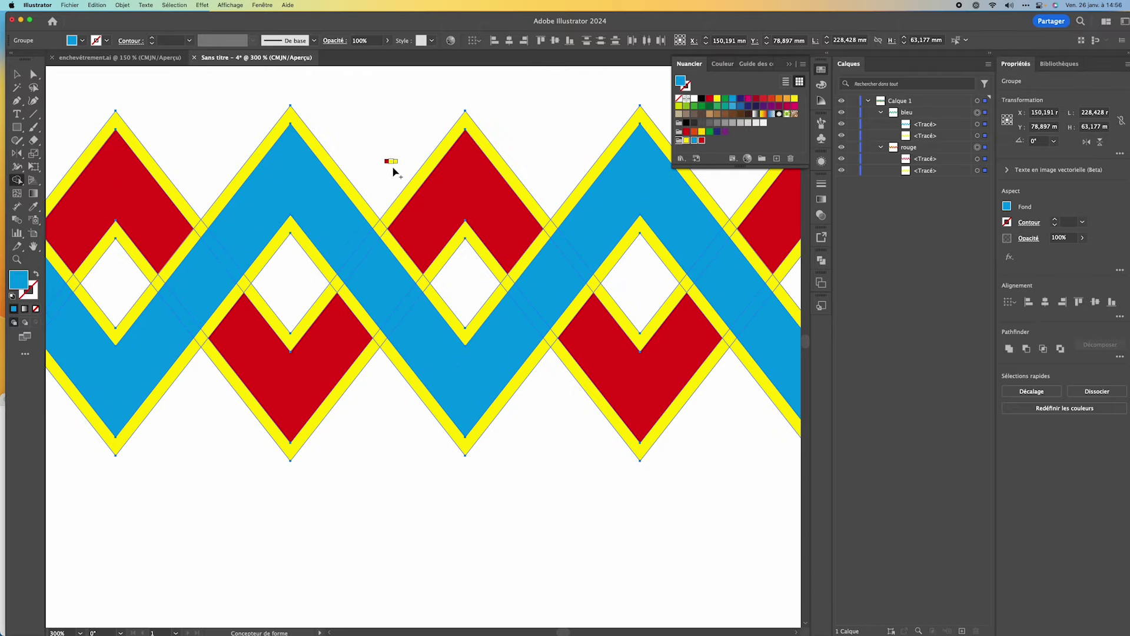
key(Left)
key(Right)
key(Right)
key(Left)
key(Left)
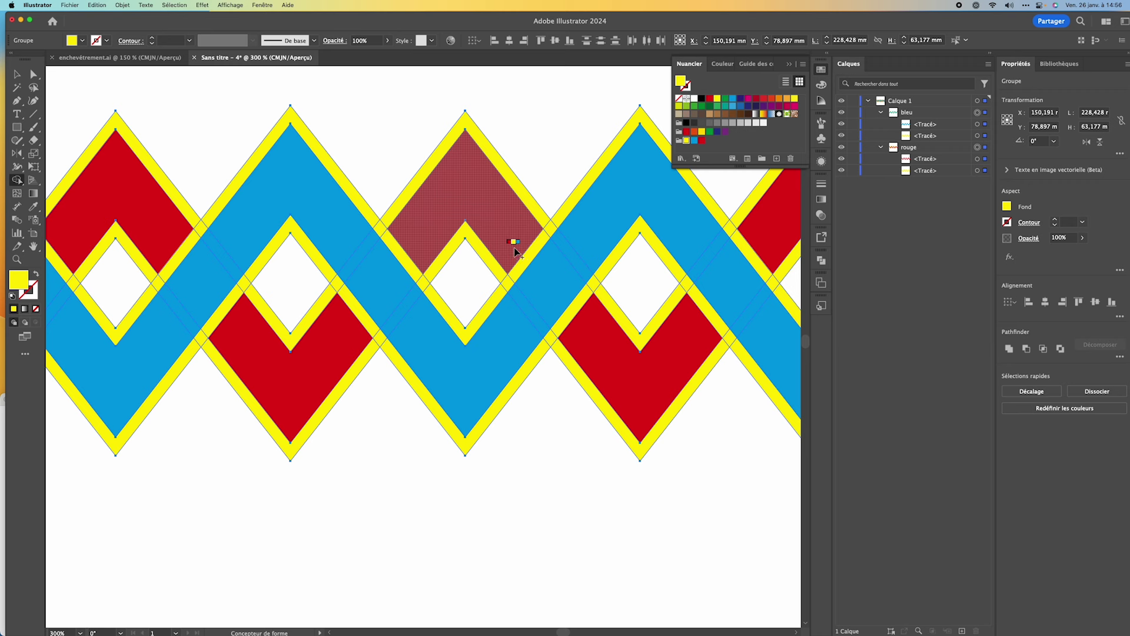
key(Left)
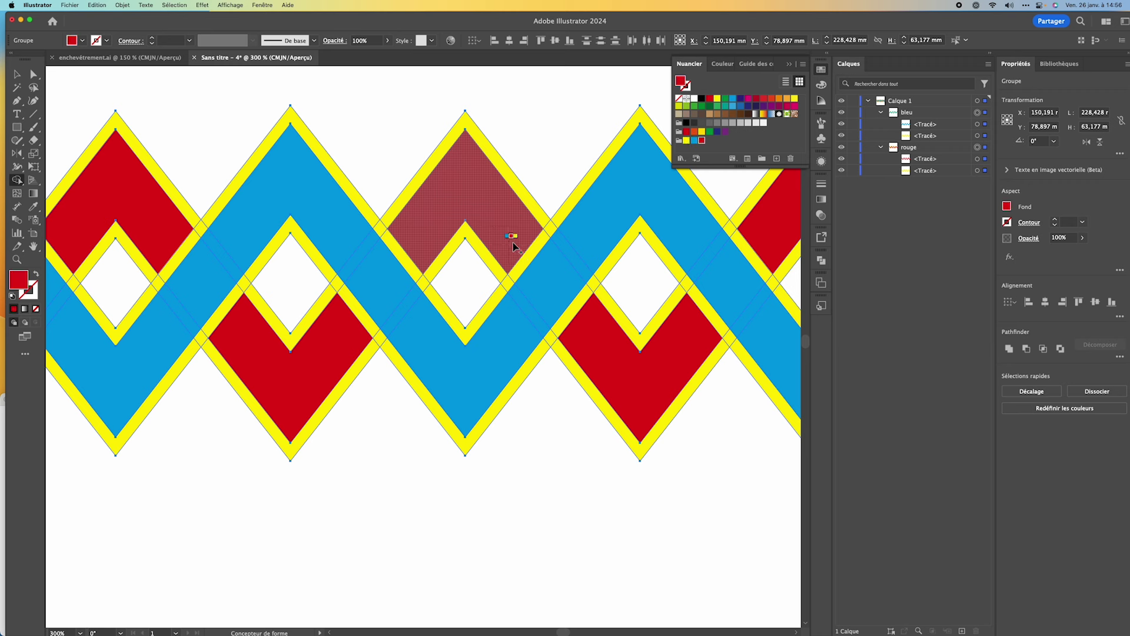
drag(503, 223, 581, 328)
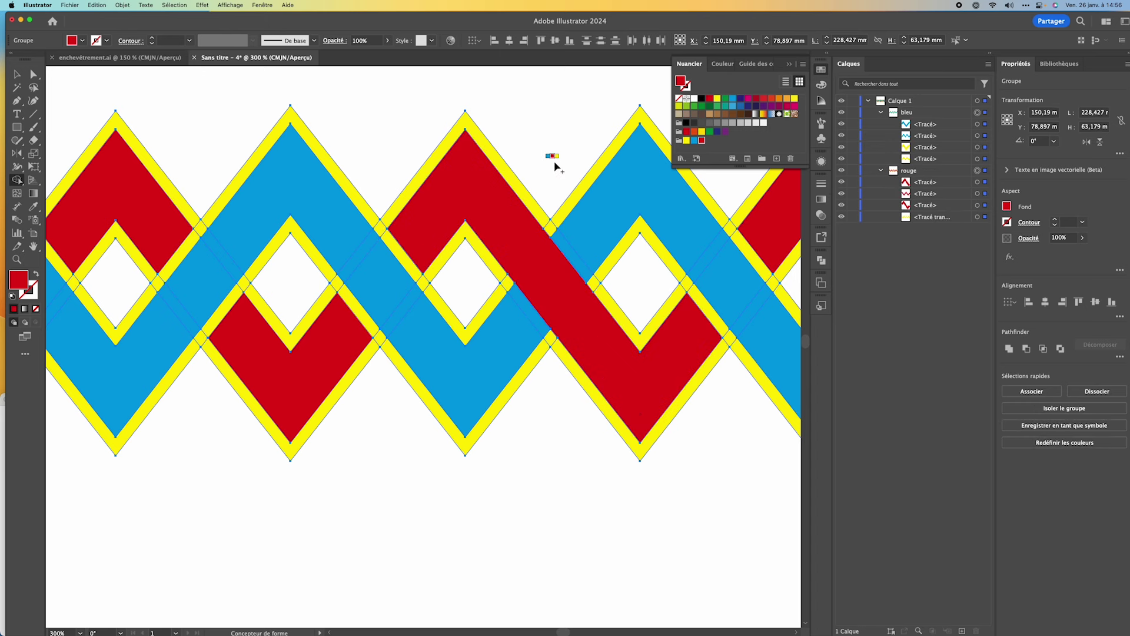
Merge the yellow edge pieces into the red band in yellow, then deselect the artwork
key(Right)
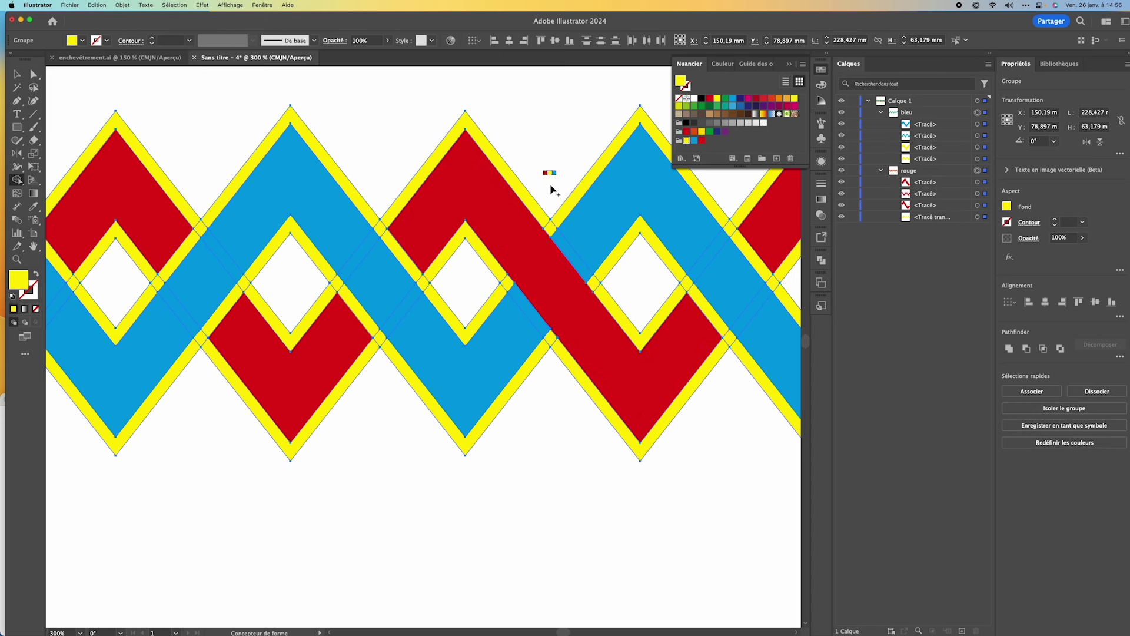
mouse_move(430, 276)
mouse_down()
mouse_move(507, 286)
mouse_move(521, 303)
mouse_up()
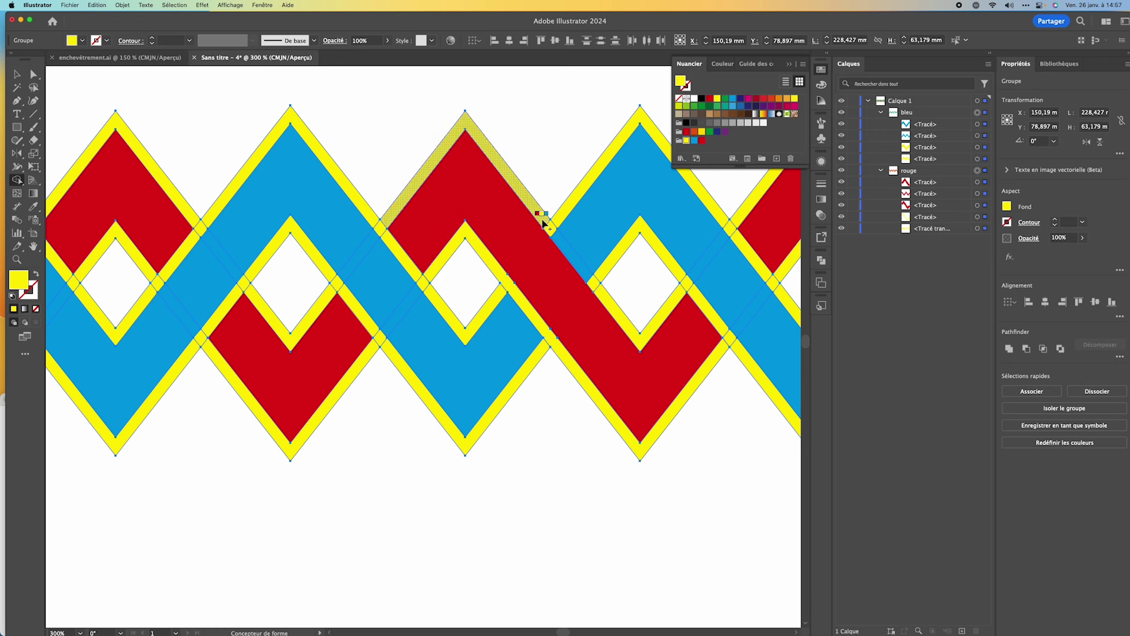
drag(542, 223, 587, 312)
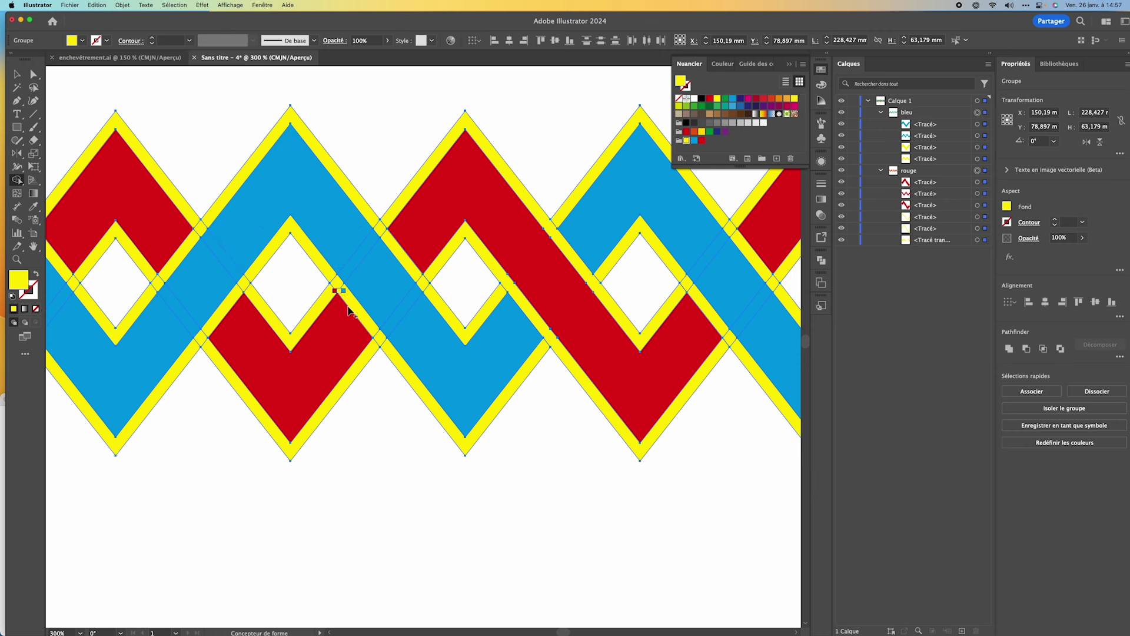
click(16, 74)
click(189, 95)
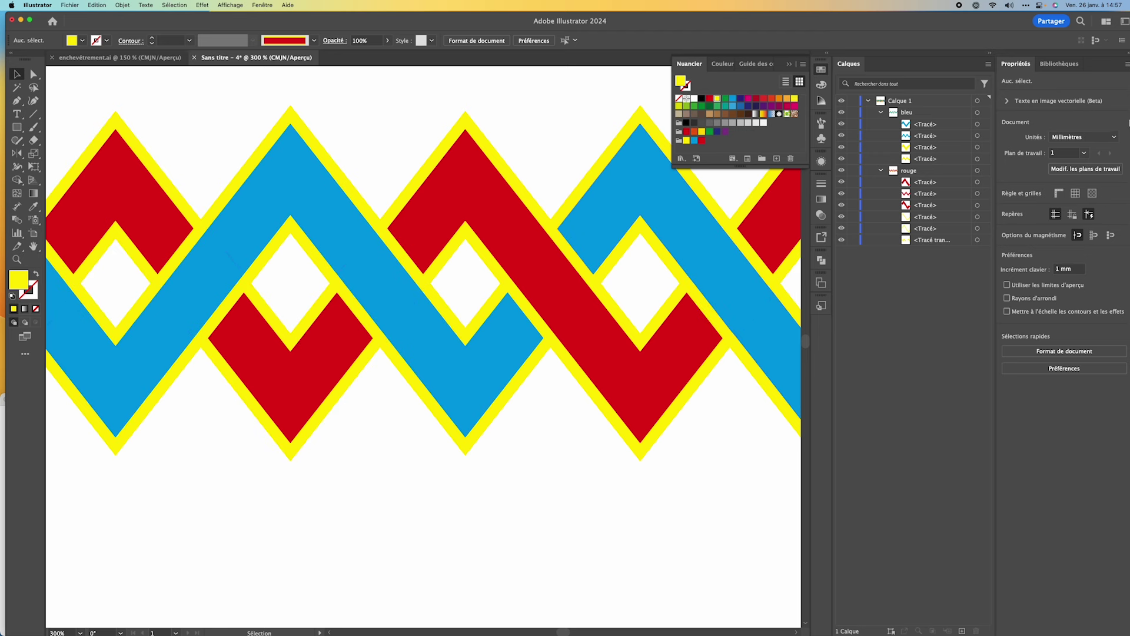
Collapse the rouge and bleu layers, then select the whole interlaced artwork group
click(881, 171)
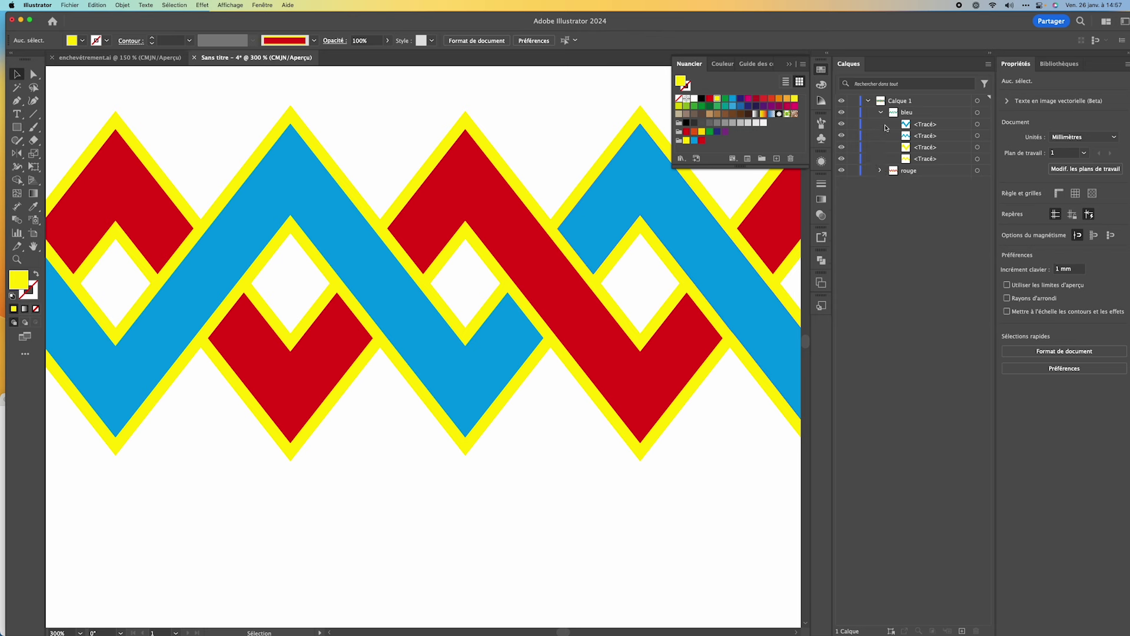
click(881, 113)
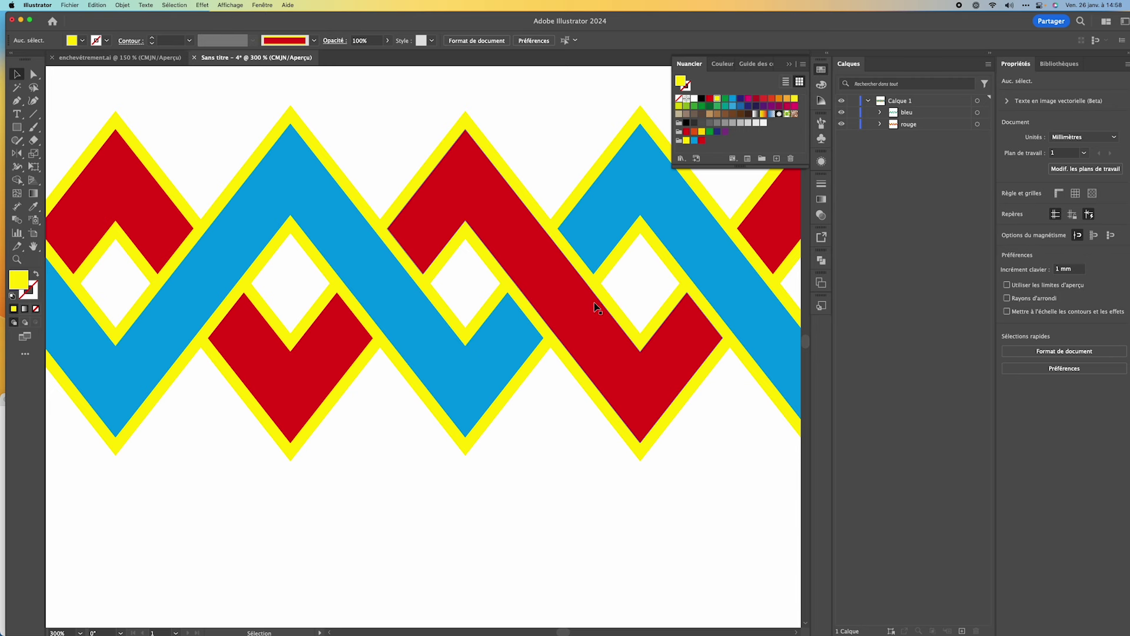
click(503, 338)
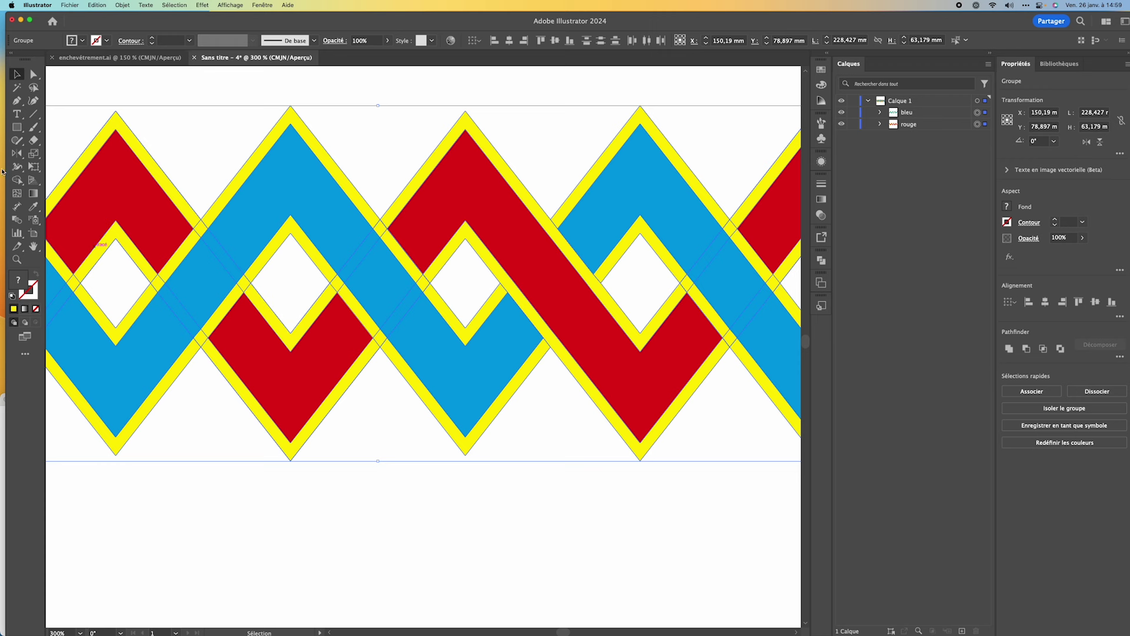
Merge the blue band fragments into one blue shape, then fuse the yellow strip pieces along the red band
click(17, 181)
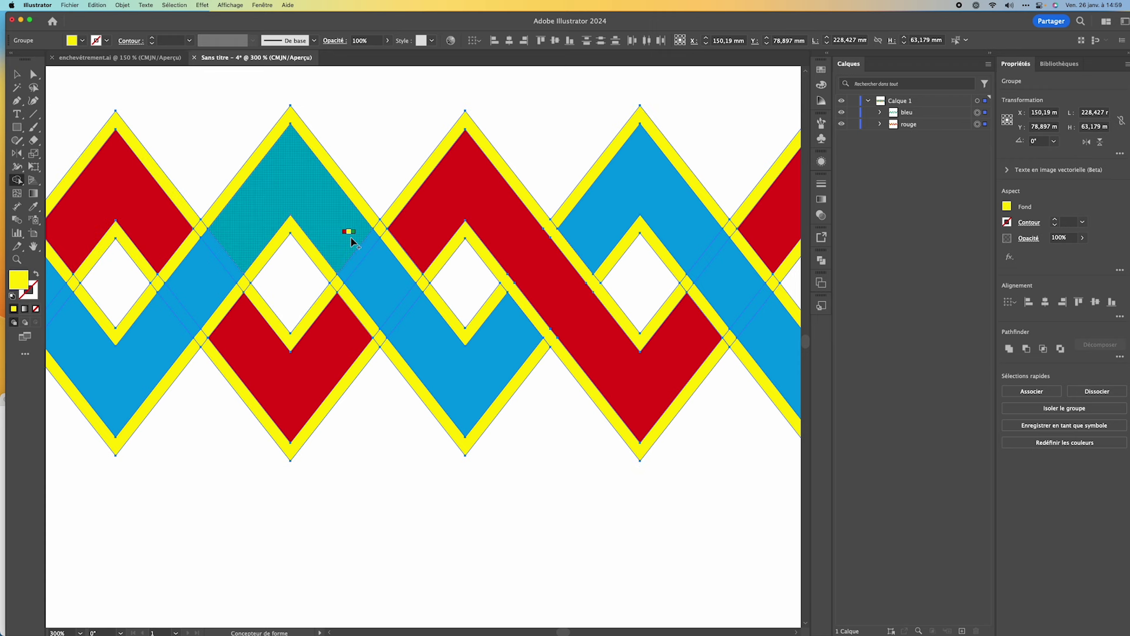
key(Right)
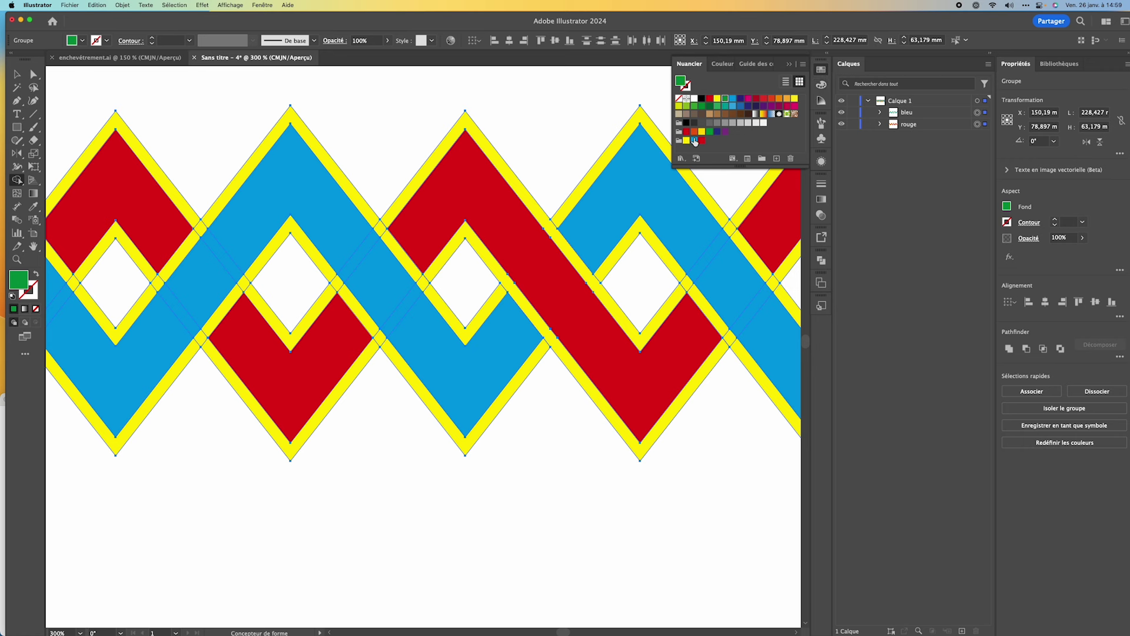
click(694, 141)
drag(371, 277, 368, 244)
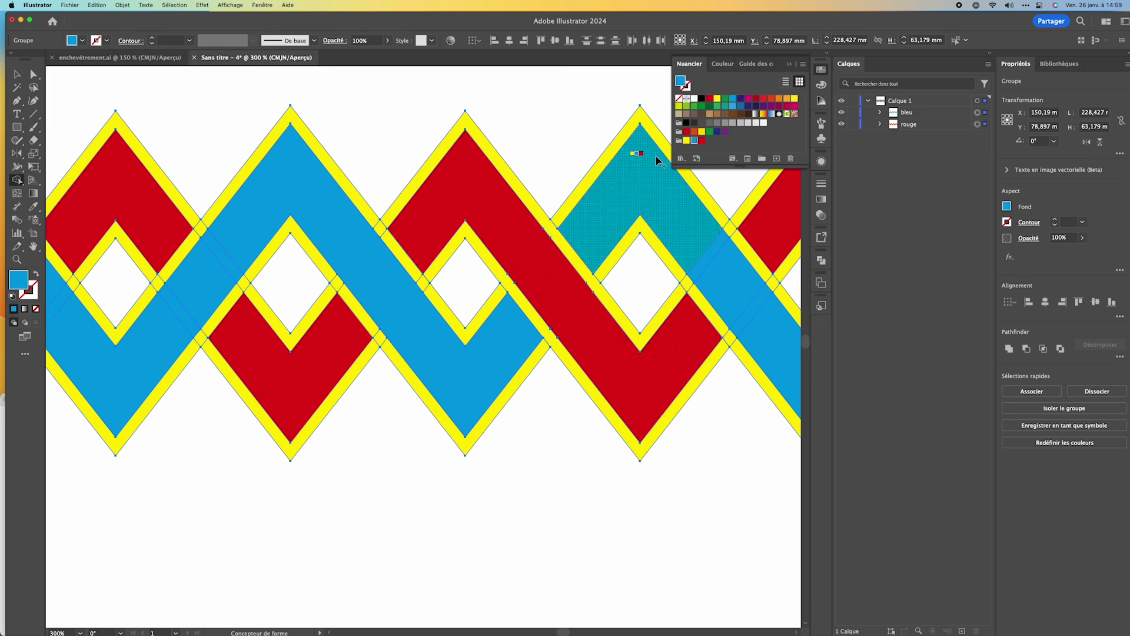
key(Left)
drag(332, 270, 392, 352)
drag(372, 219, 419, 302)
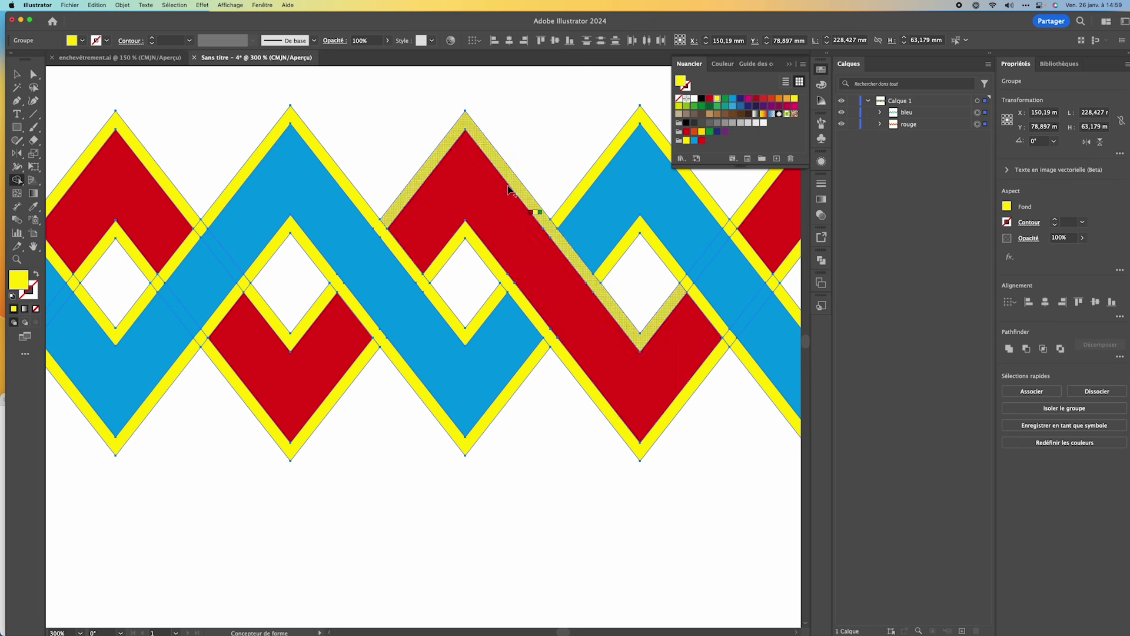
Deselect the weave, collapse the Swatches panel, and switch to the Rectangle tool
key(v)
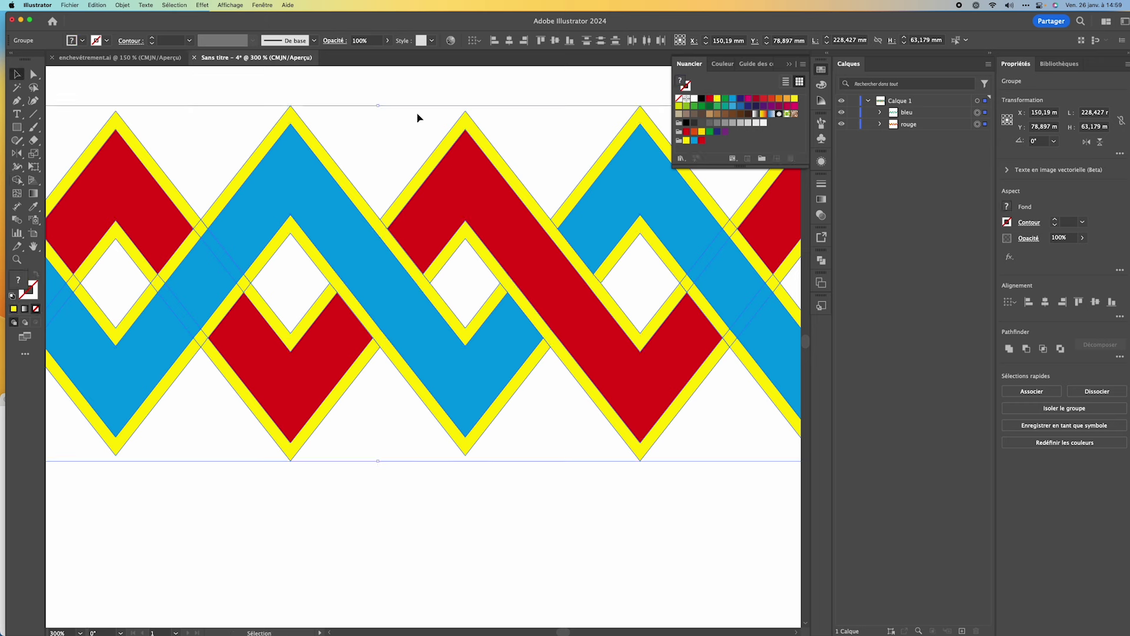
click(432, 92)
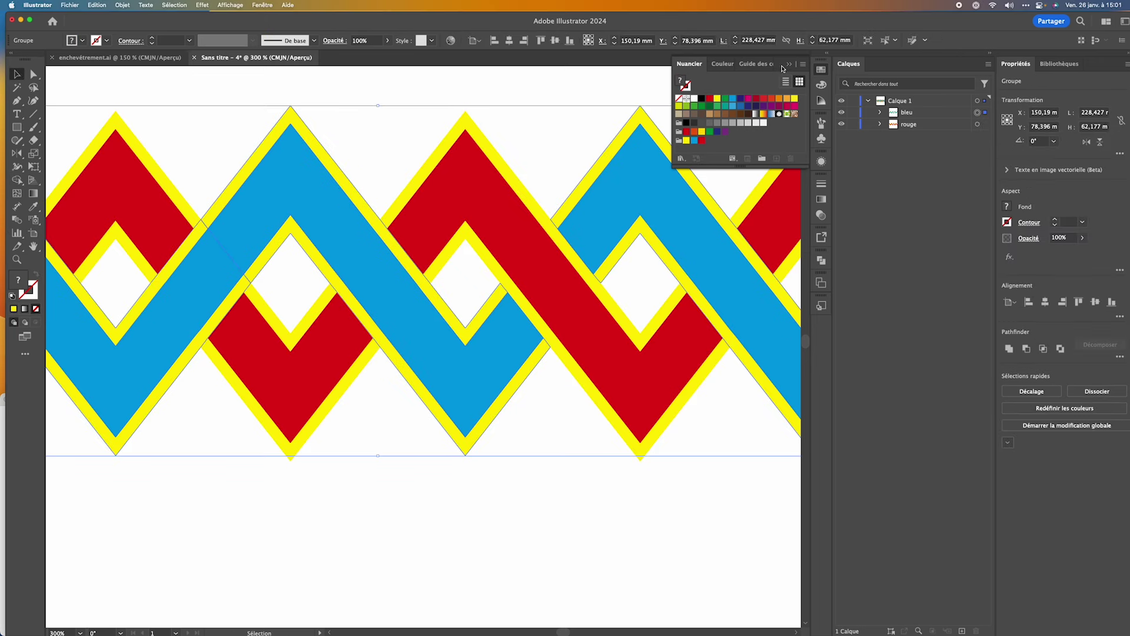
click(788, 64)
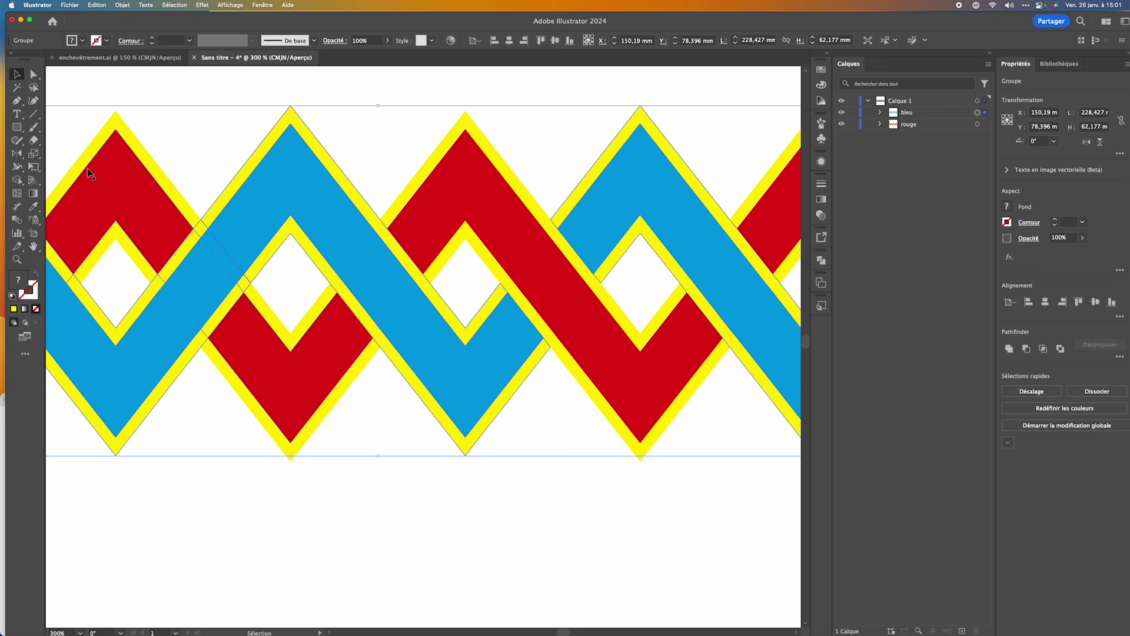
click(17, 127)
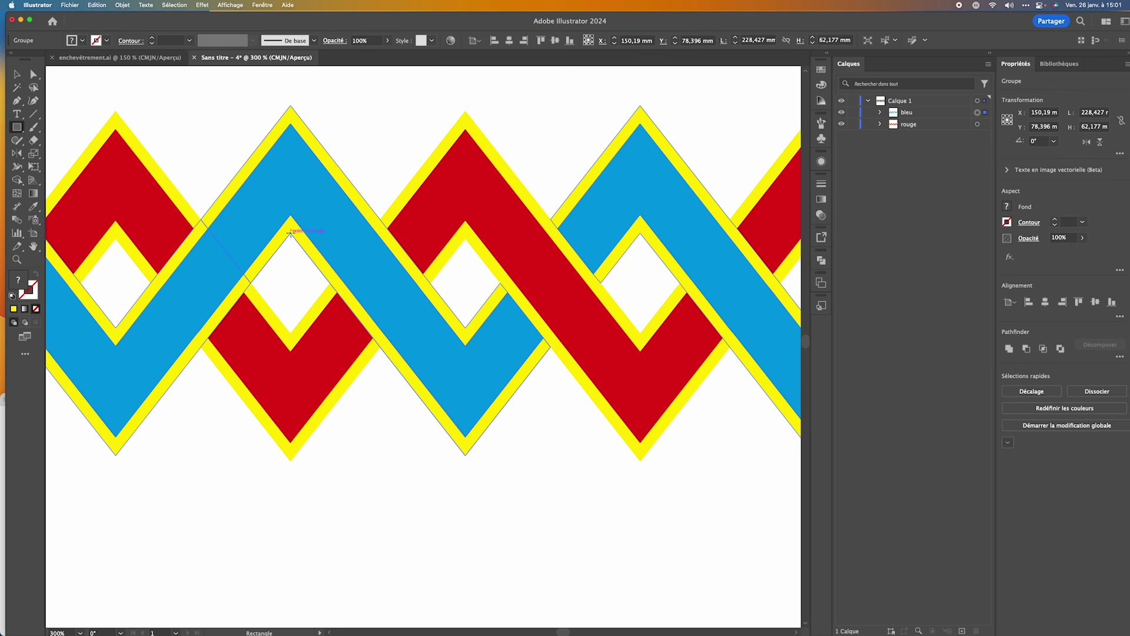
Draw a rectangle and, in Outline view, fit its top and side edges to the band's peaks
mouse_move(290, 231)
mouse_down()
mouse_move(641, 233)
mouse_move(641, 486)
mouse_up()
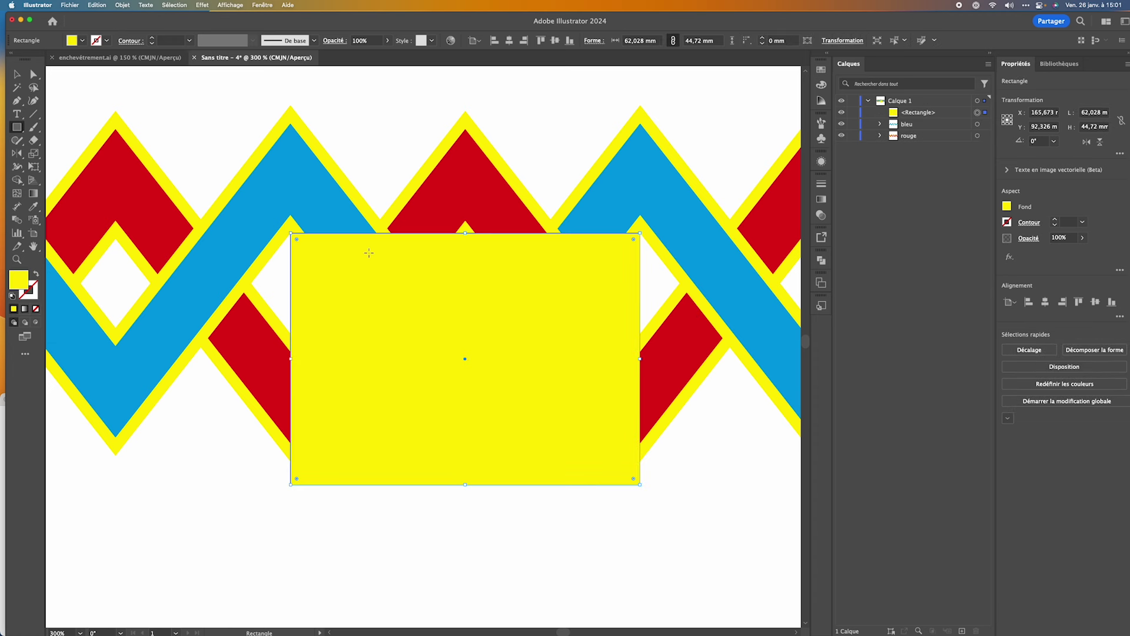
click(229, 5)
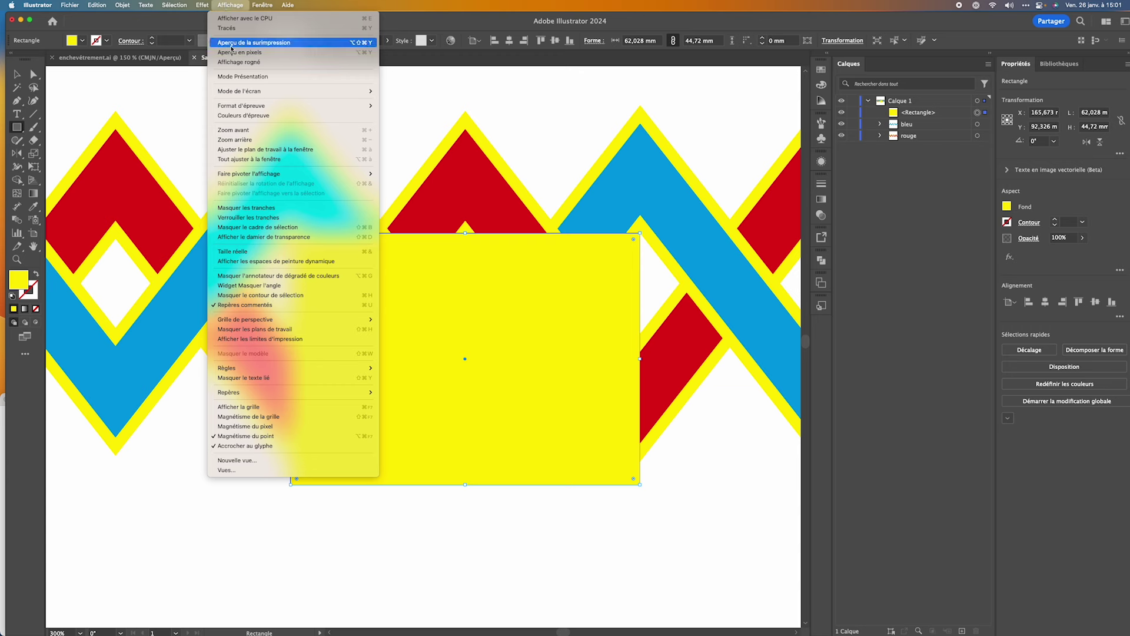
click(232, 28)
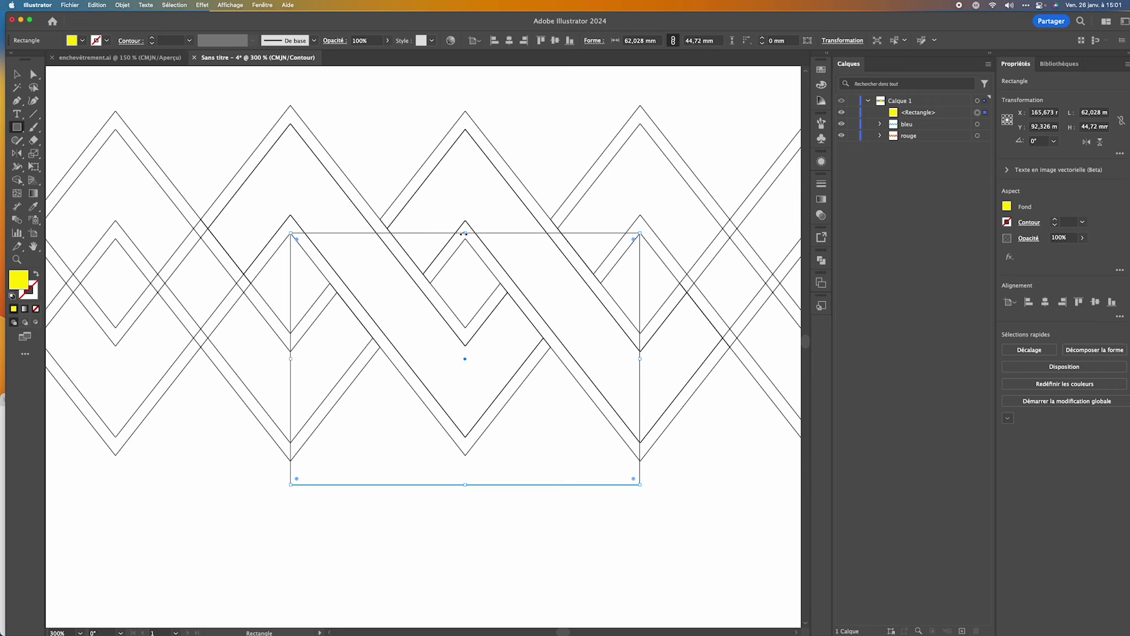
drag(465, 233, 483, 99)
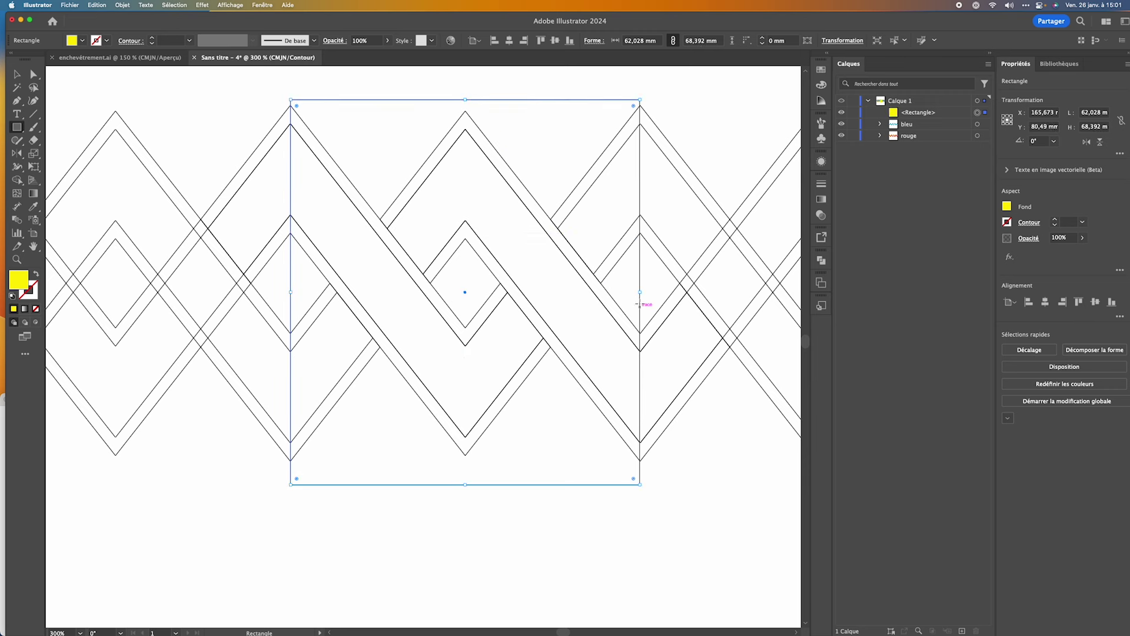
drag(639, 292, 640, 292)
drag(291, 292, 290, 292)
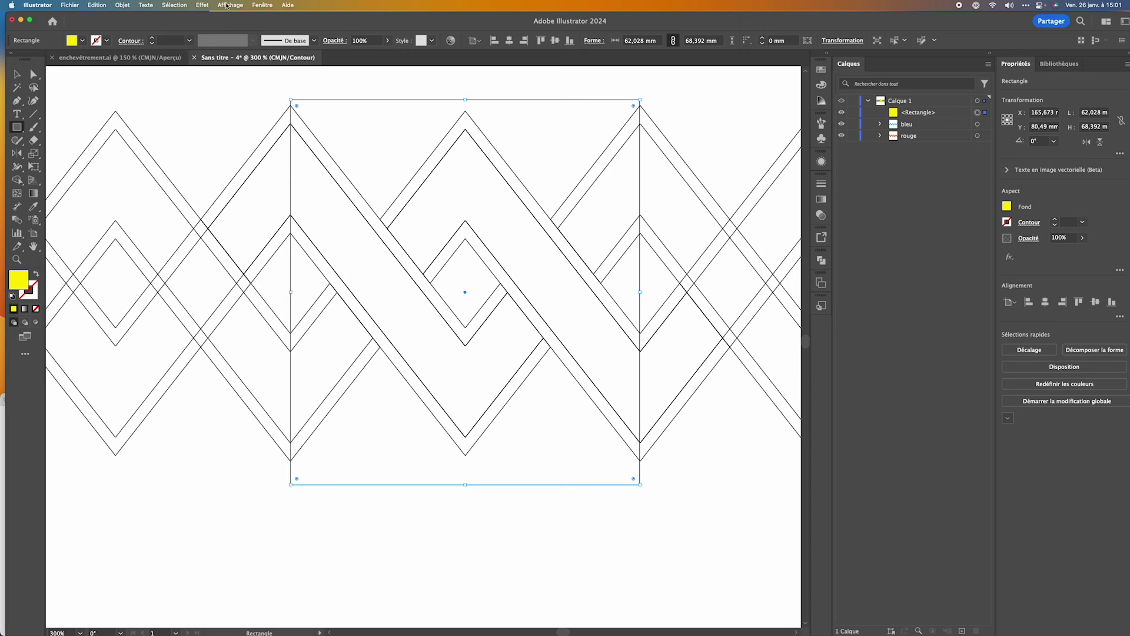
Return to Preview view and marquee-select the rectangle together with all the band artwork
click(227, 6)
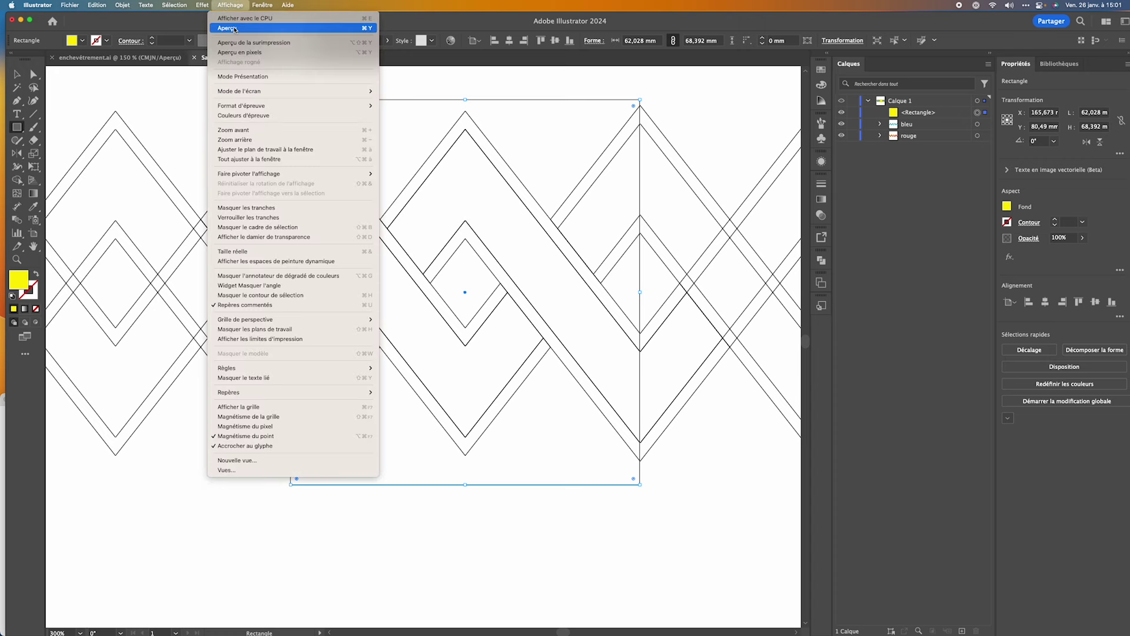
click(231, 28)
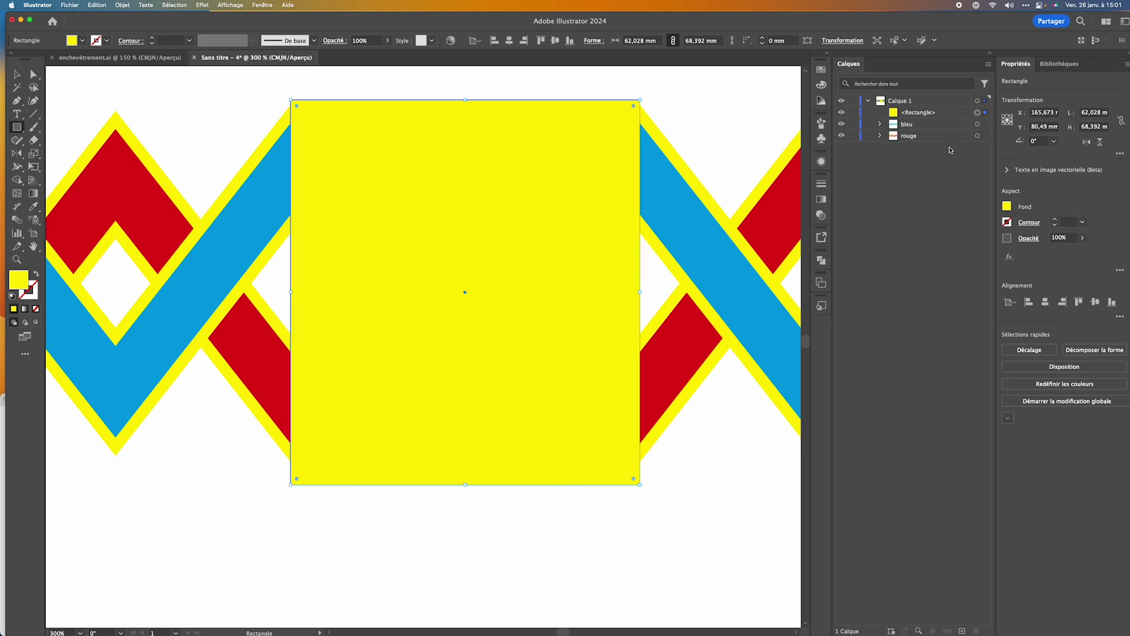
key(v)
drag(451, 357, 676, 571)
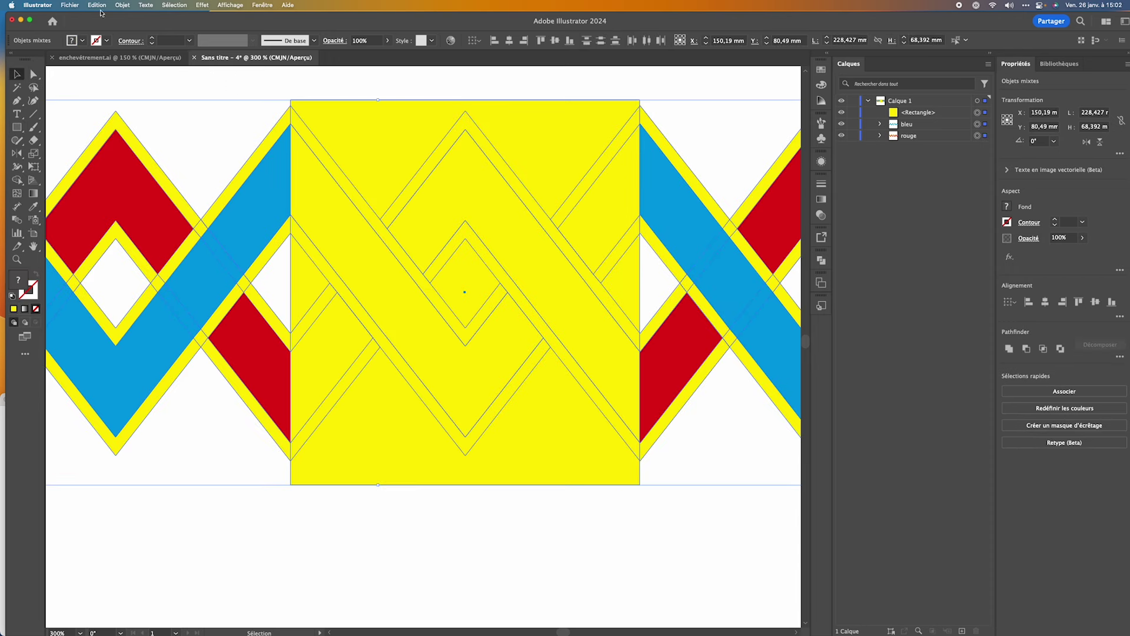
Make a clipping mask (Object > Clipping Mask > Make) from the rectangle and band
click(122, 5)
mouse_move(140, 358)
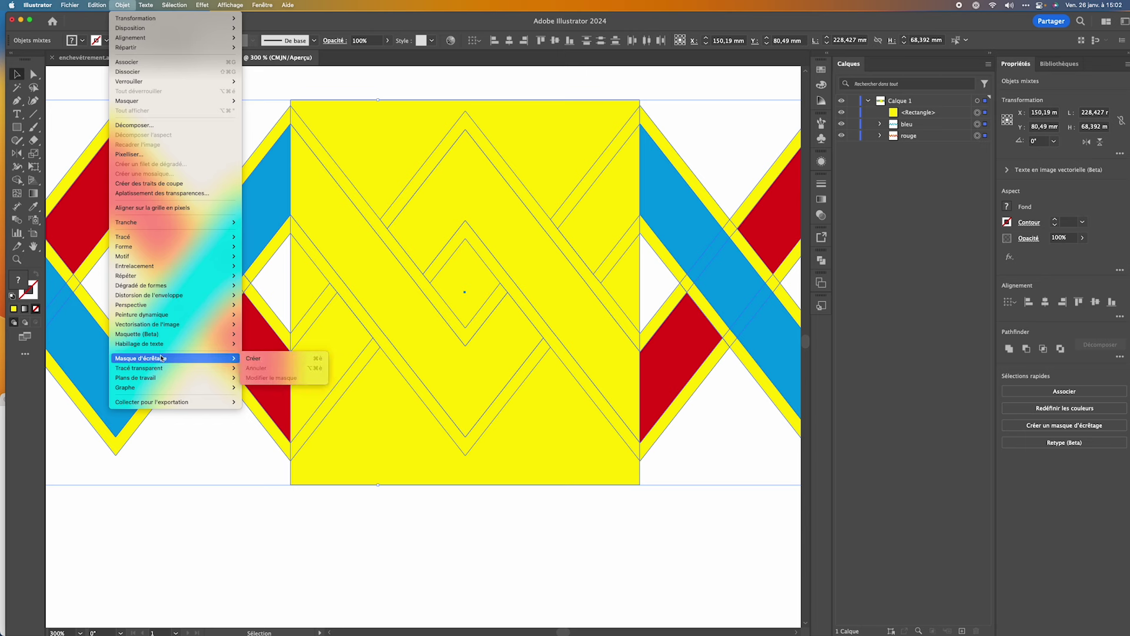
click(254, 359)
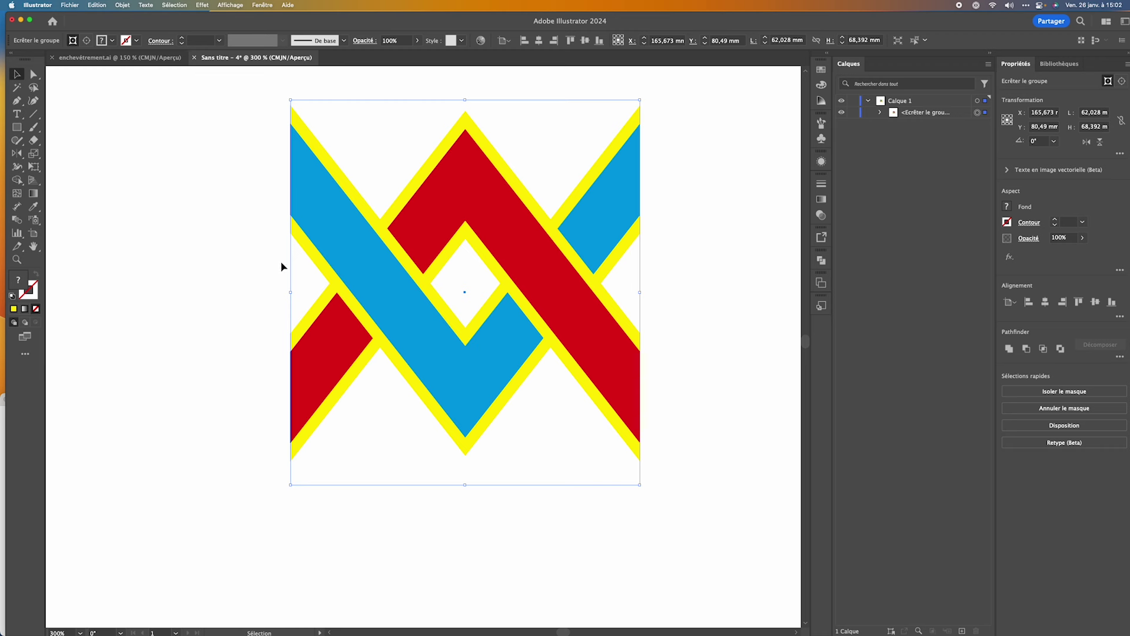
Trim away the band artwork hidden by the clipping mask using Pathfinder
click(822, 261)
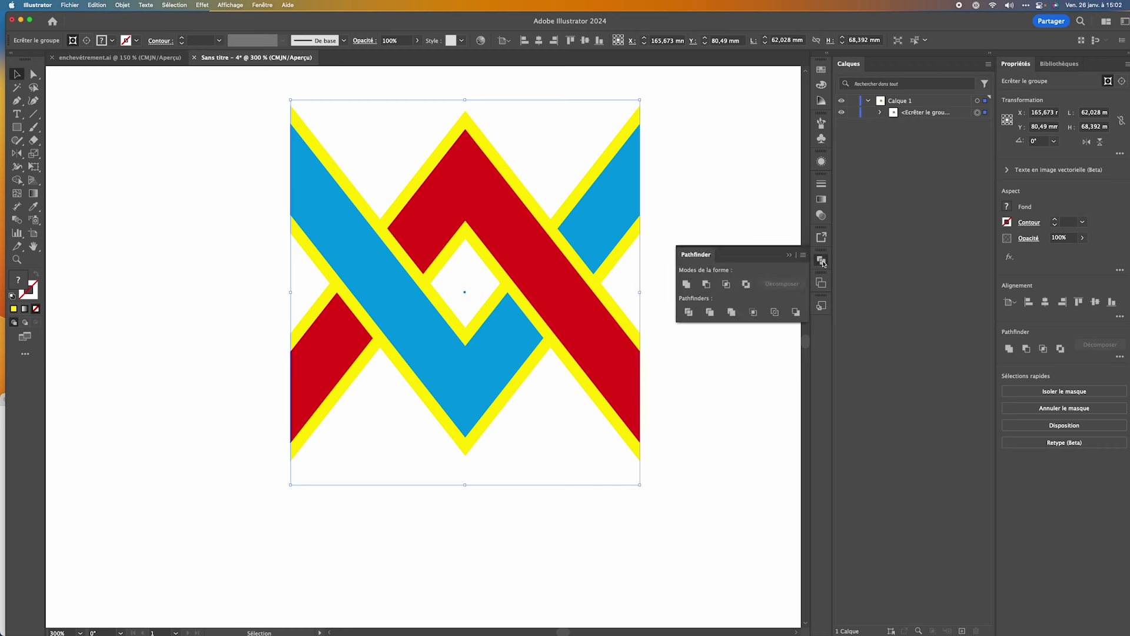
click(753, 313)
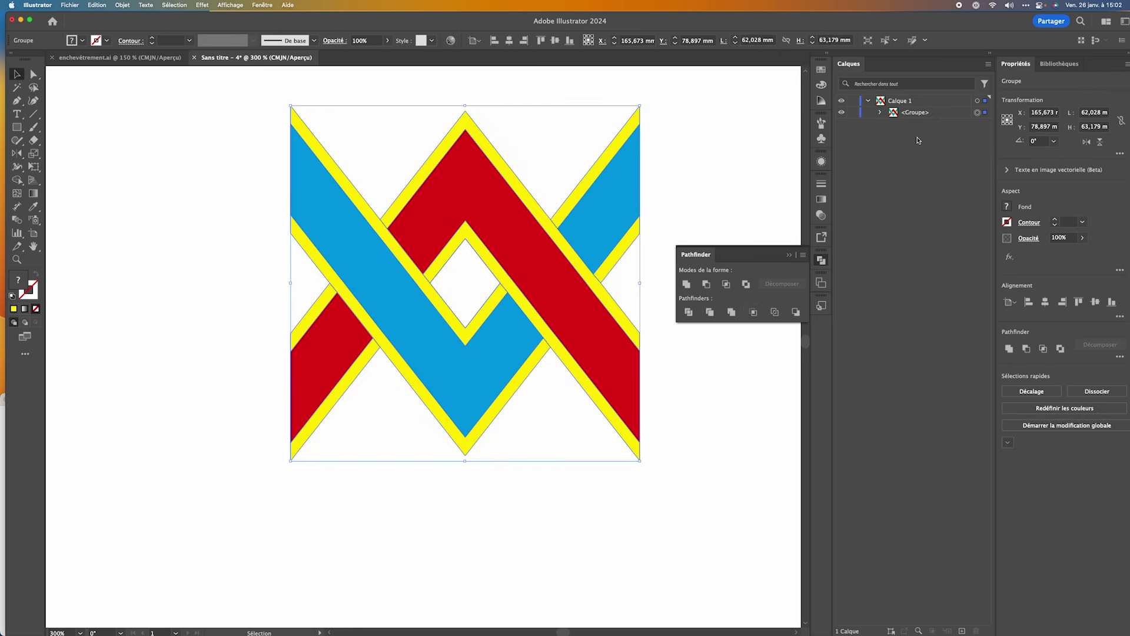
click(880, 113)
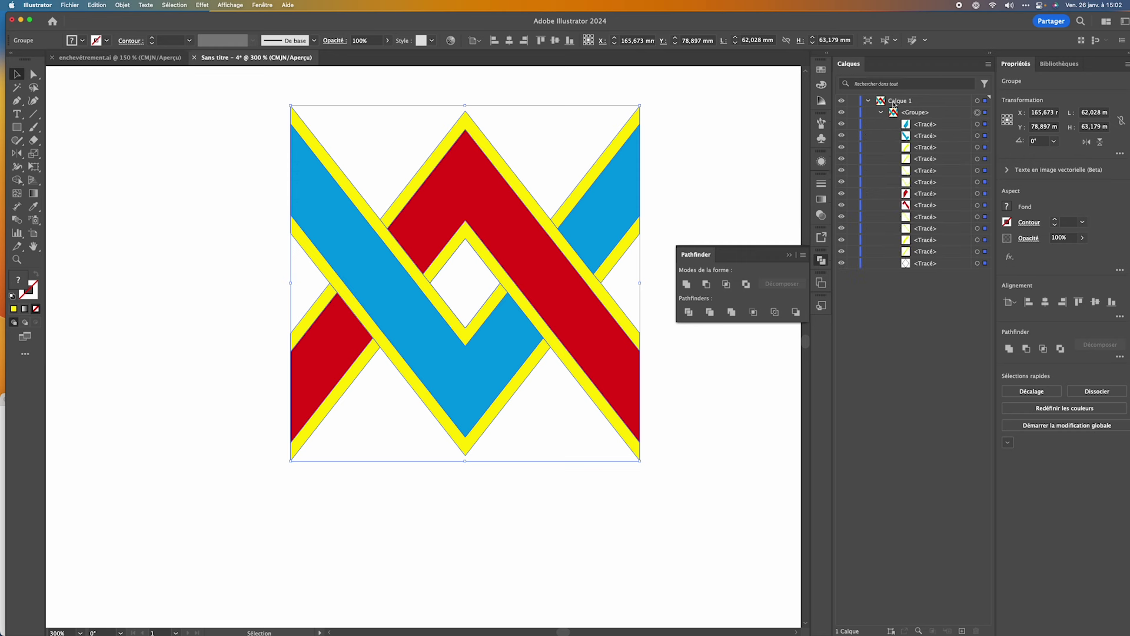
click(880, 113)
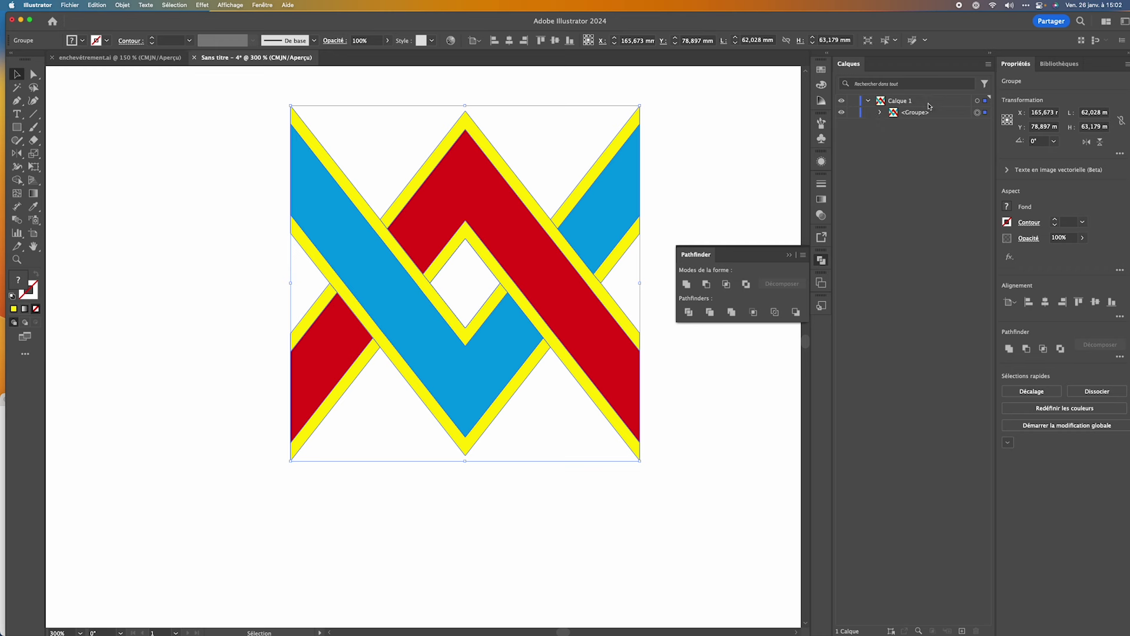
click(789, 255)
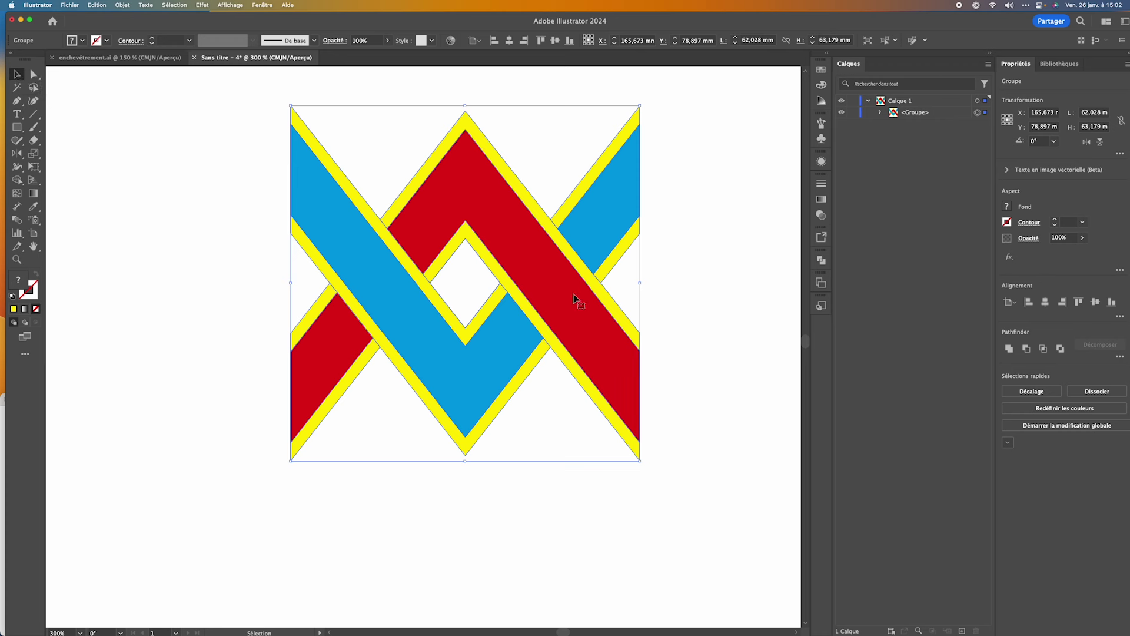
Inspect the blue and yellow pieces inside the band group, then reselect the whole group for the Brushes panel
click(881, 113)
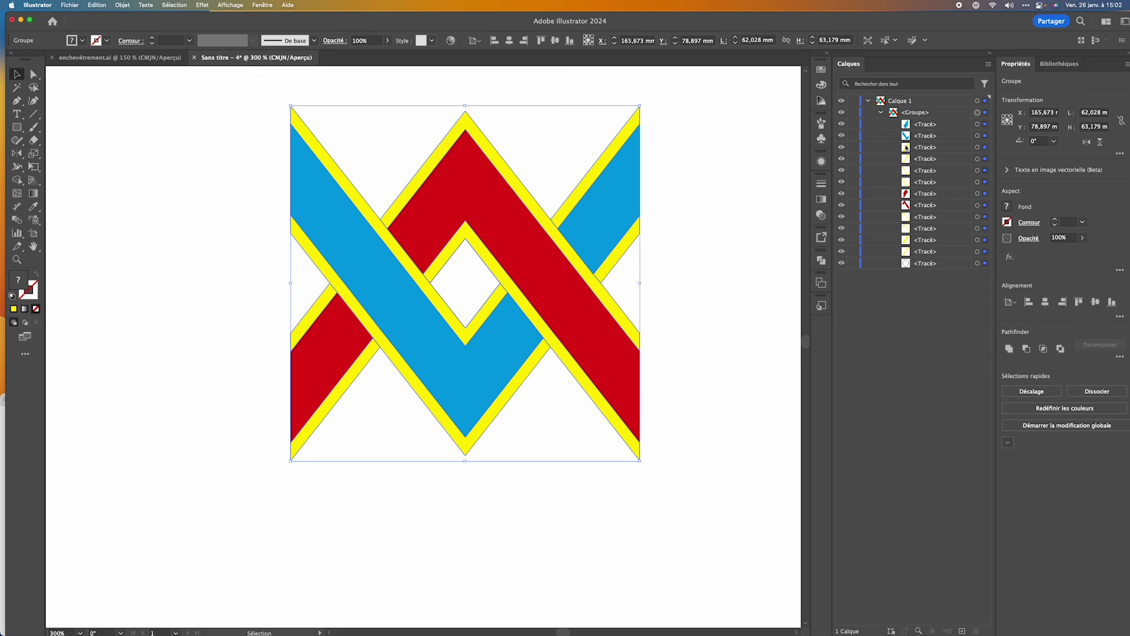
click(985, 124)
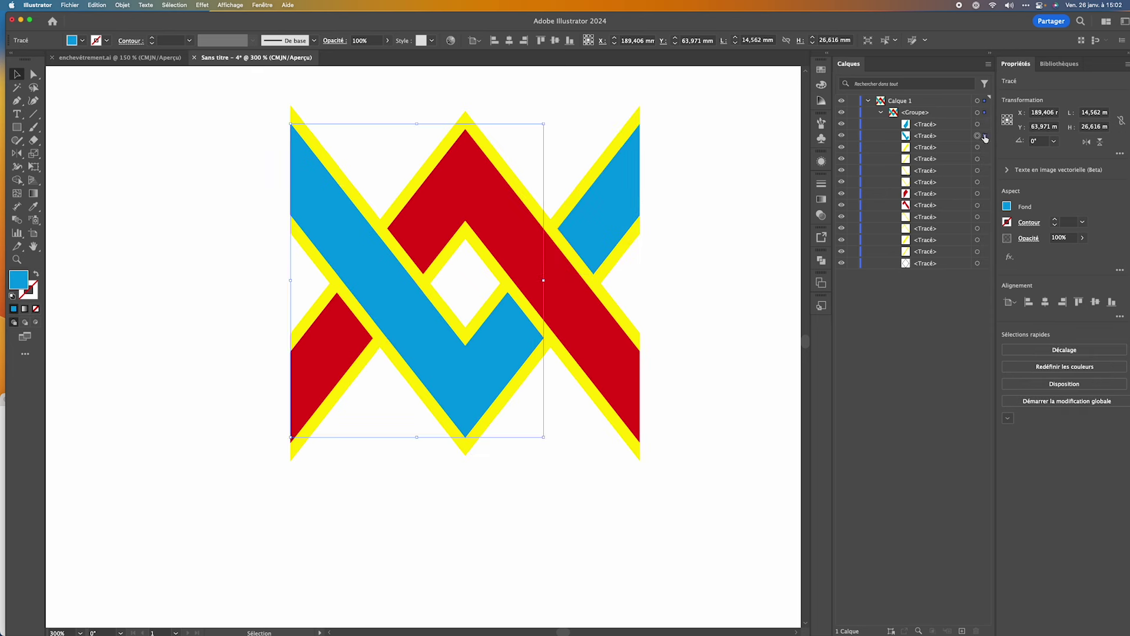
click(985, 147)
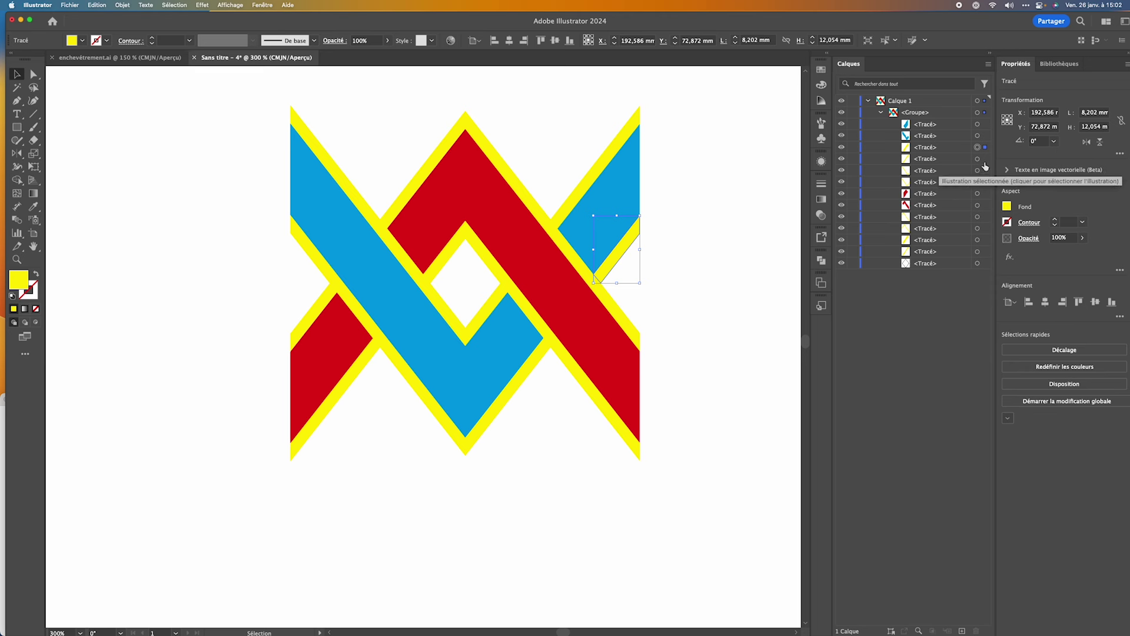
click(985, 158)
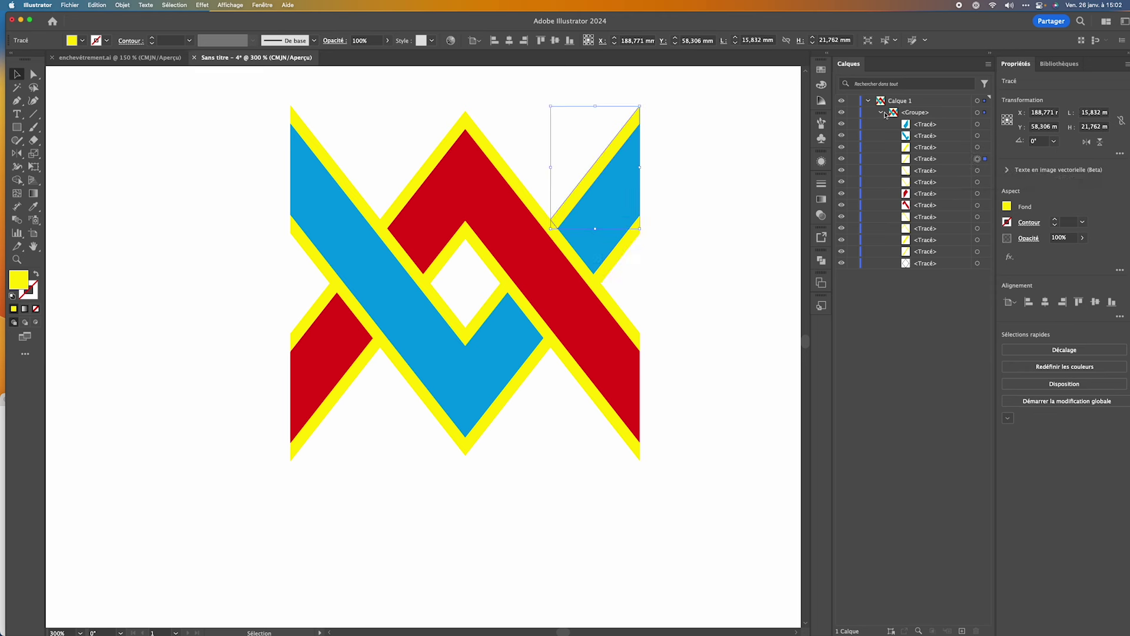
click(881, 112)
click(977, 112)
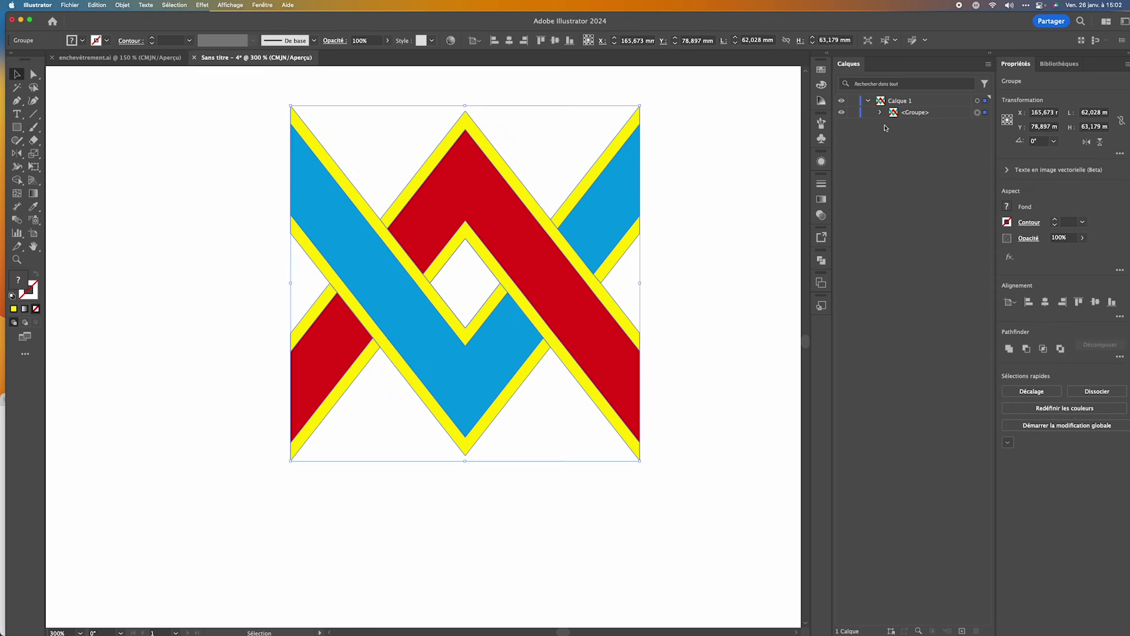
click(821, 123)
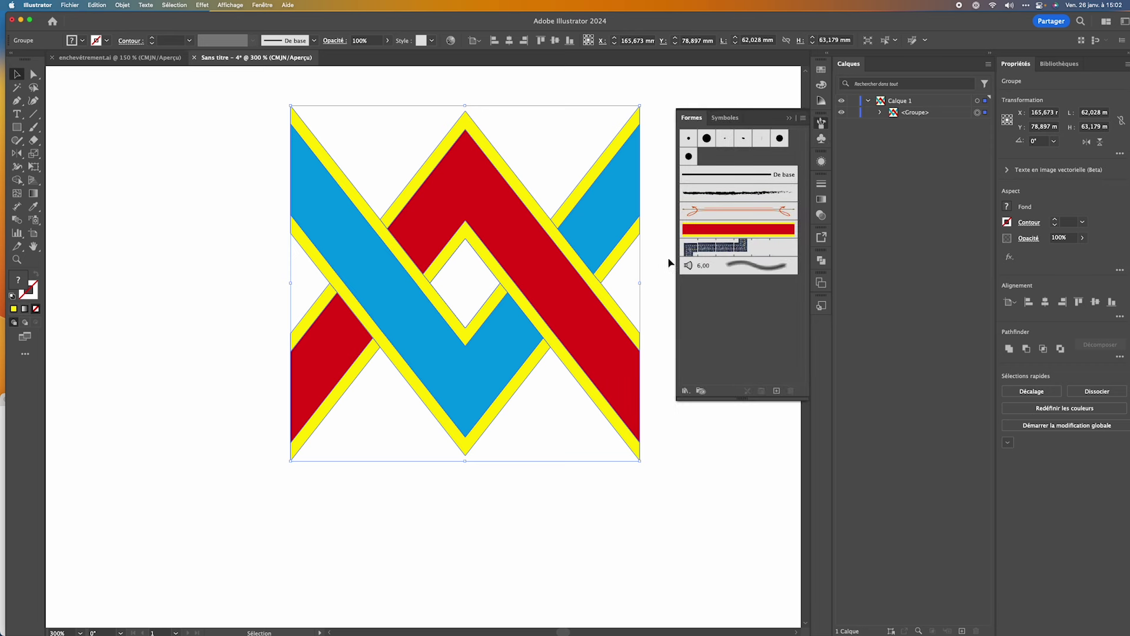
Make the band group a default pattern brush, 'Forme de motif 1', then delete the band artwork
drag(543, 259, 717, 318)
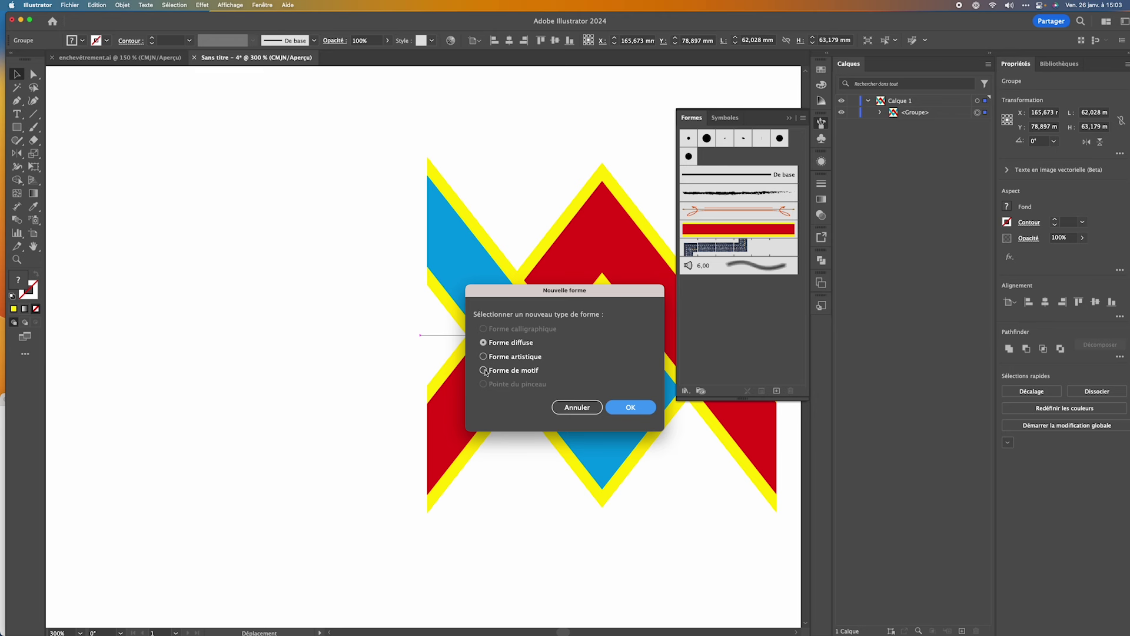
click(483, 370)
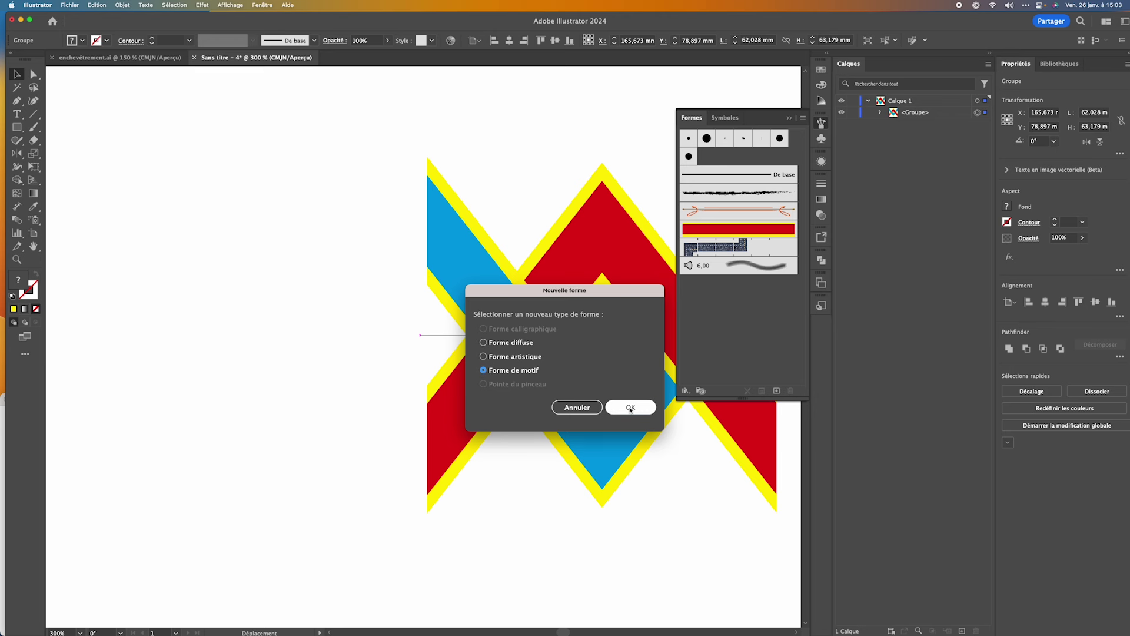
click(630, 407)
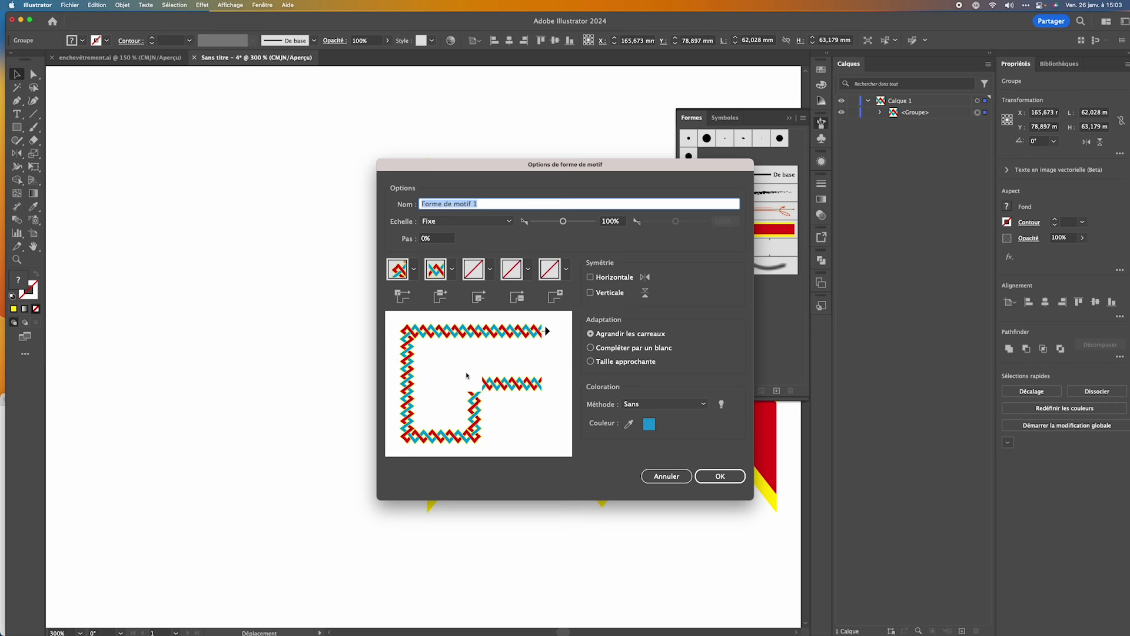
click(719, 476)
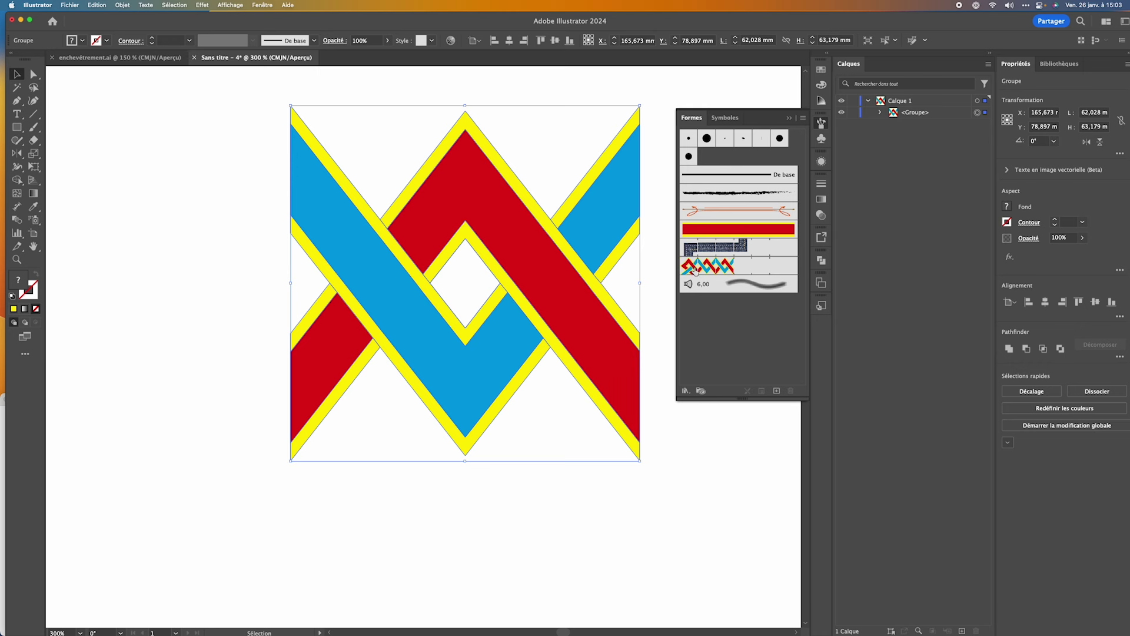
drag(711, 269, 556, 247)
key(Delete)
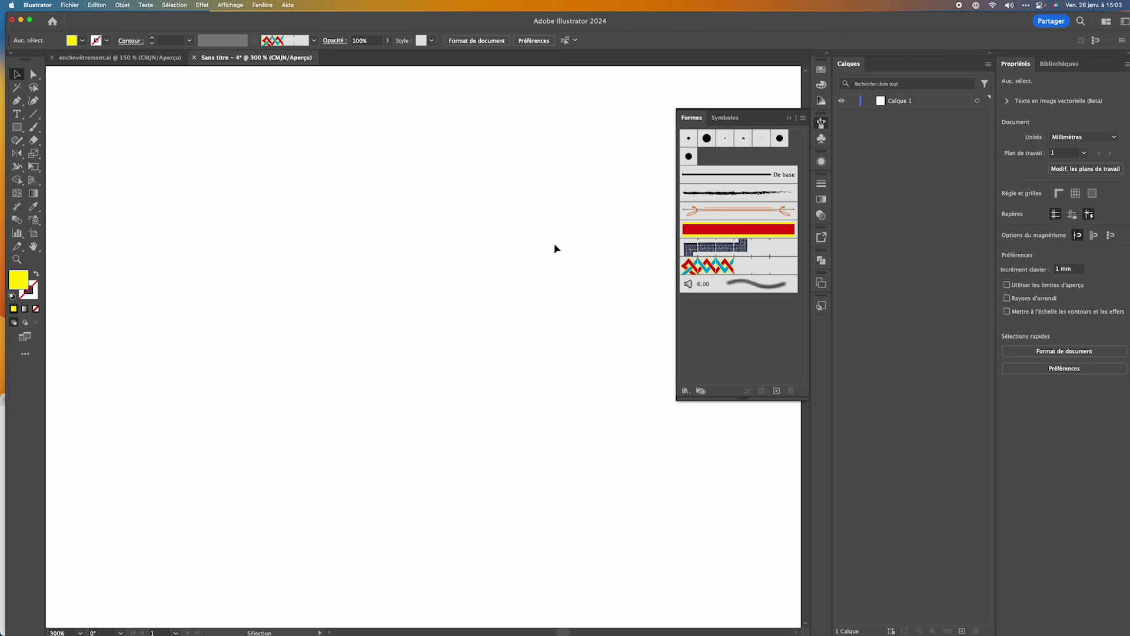
Draw a large circle with no fill, stroked with the 'Forme de motif 1' brush
click(16, 128)
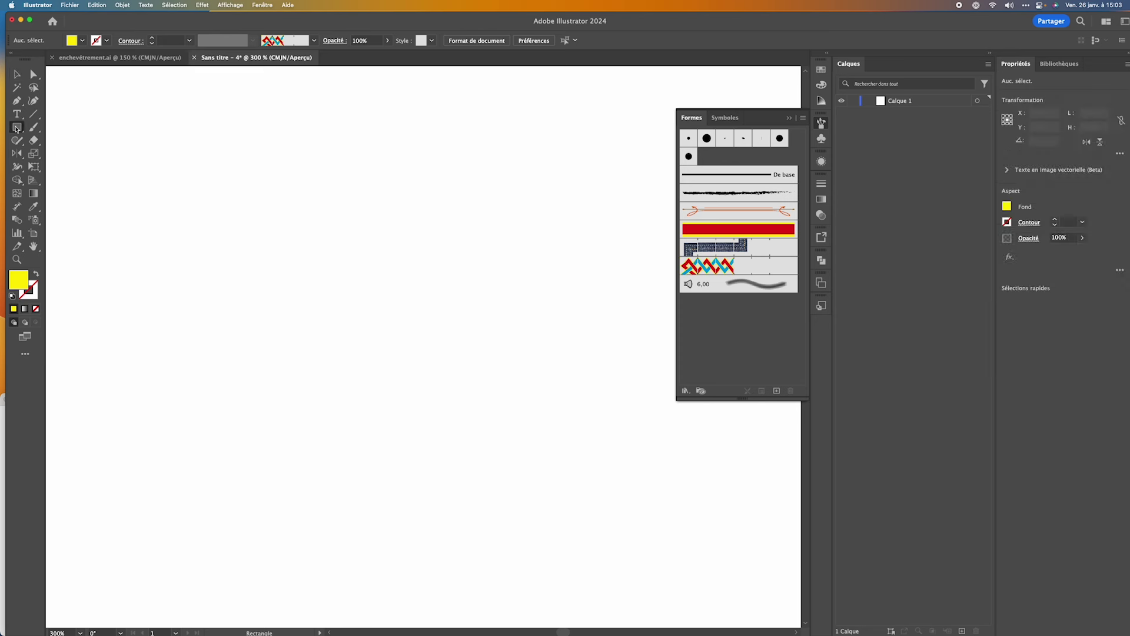
drag(16, 127, 53, 153)
drag(211, 181, 599, 568)
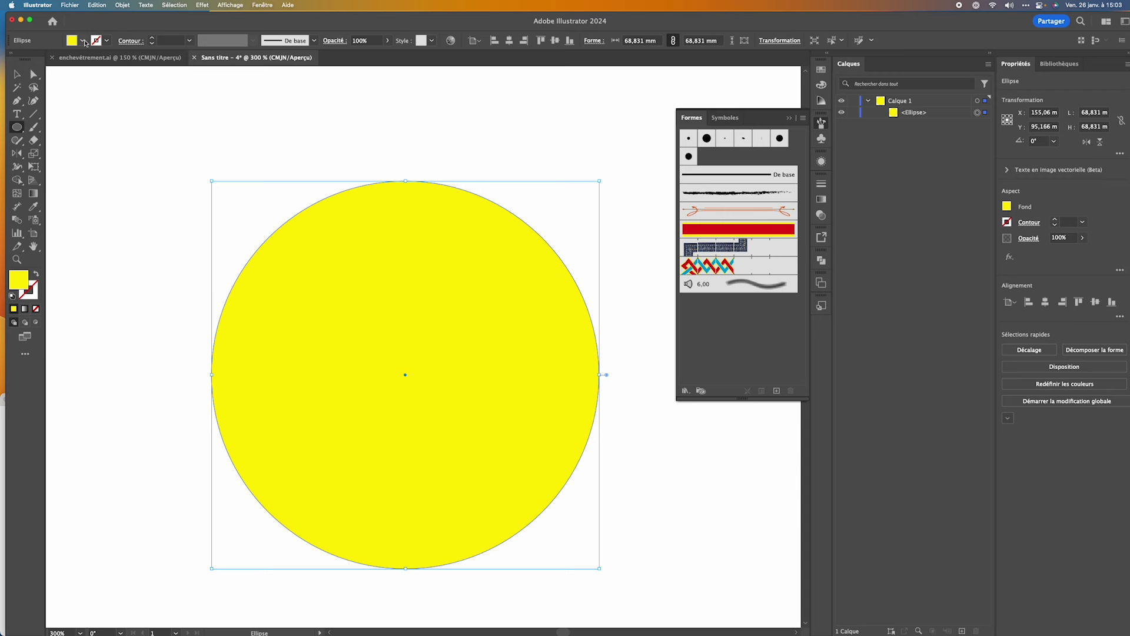
click(82, 40)
click(7, 59)
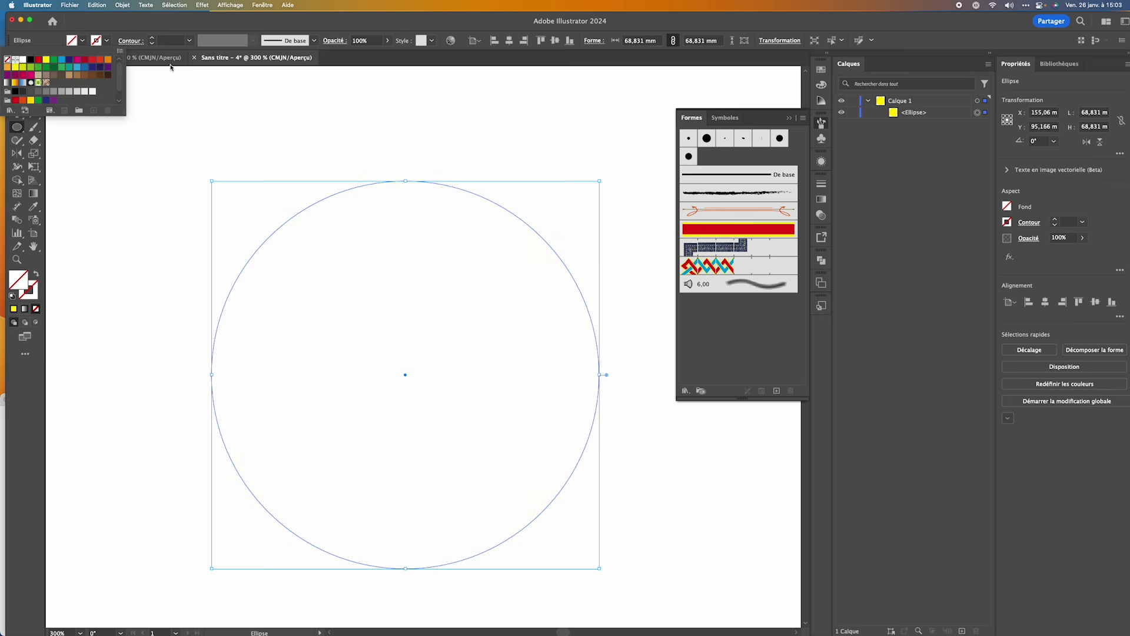
click(96, 26)
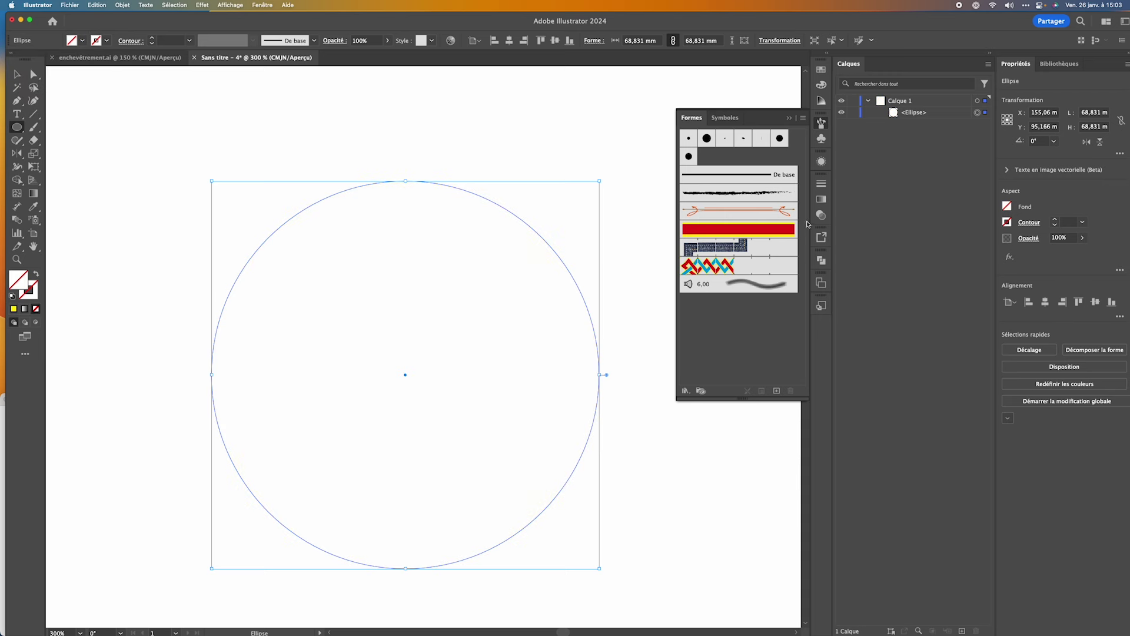
click(764, 266)
Center the woven ring on the page and enlarge it to about 187 mm
key(ctrl+1)
key(v)
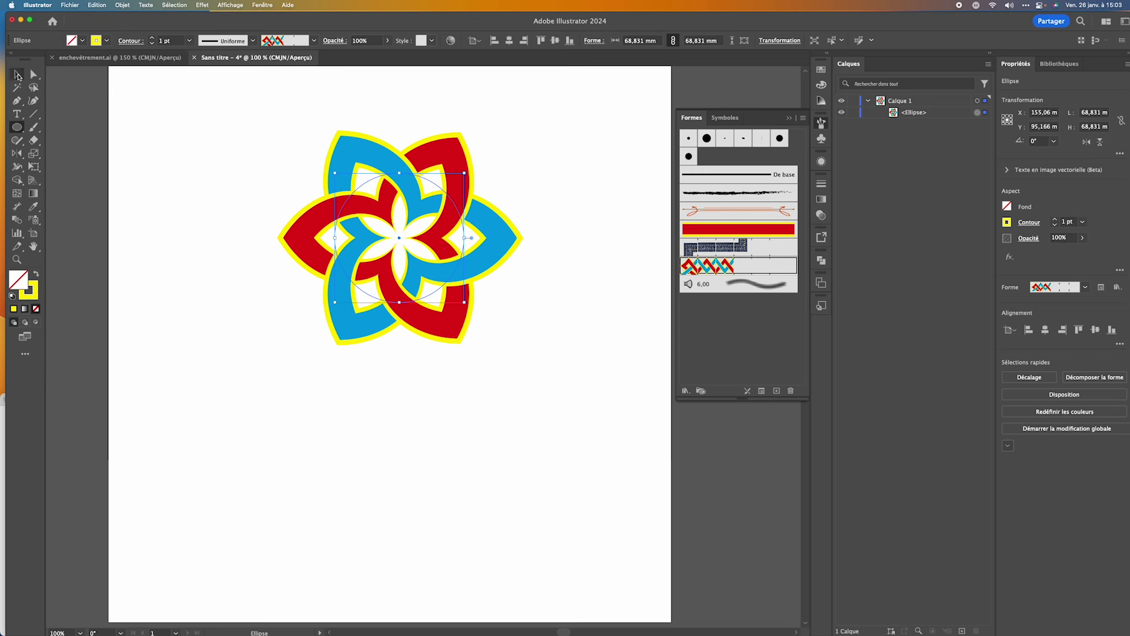
drag(396, 241, 406, 334)
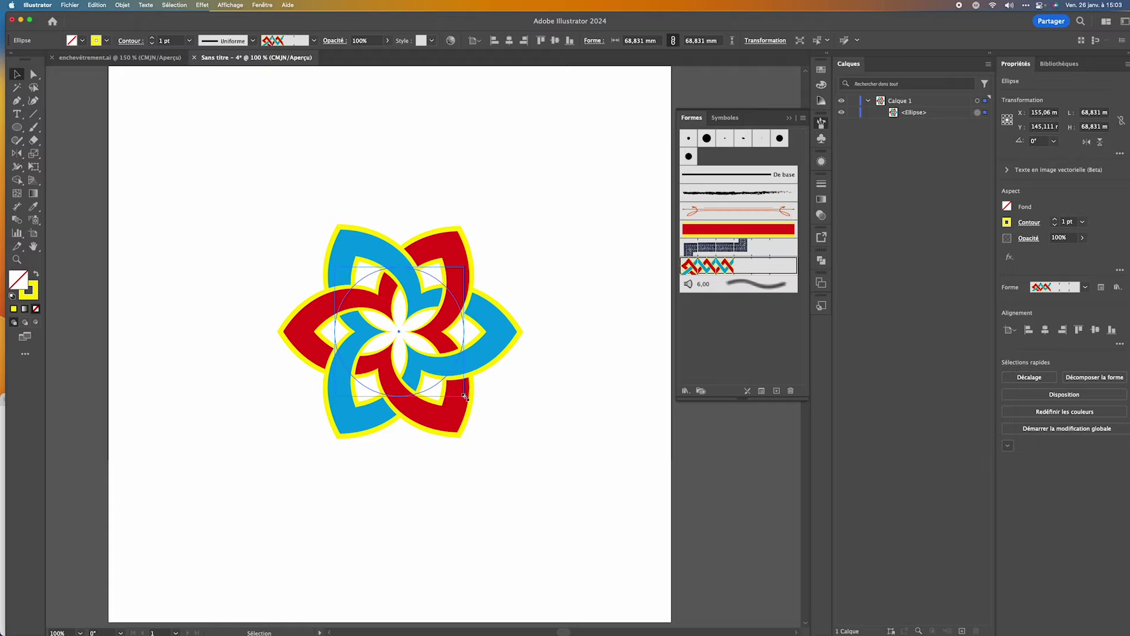
drag(465, 396, 582, 510)
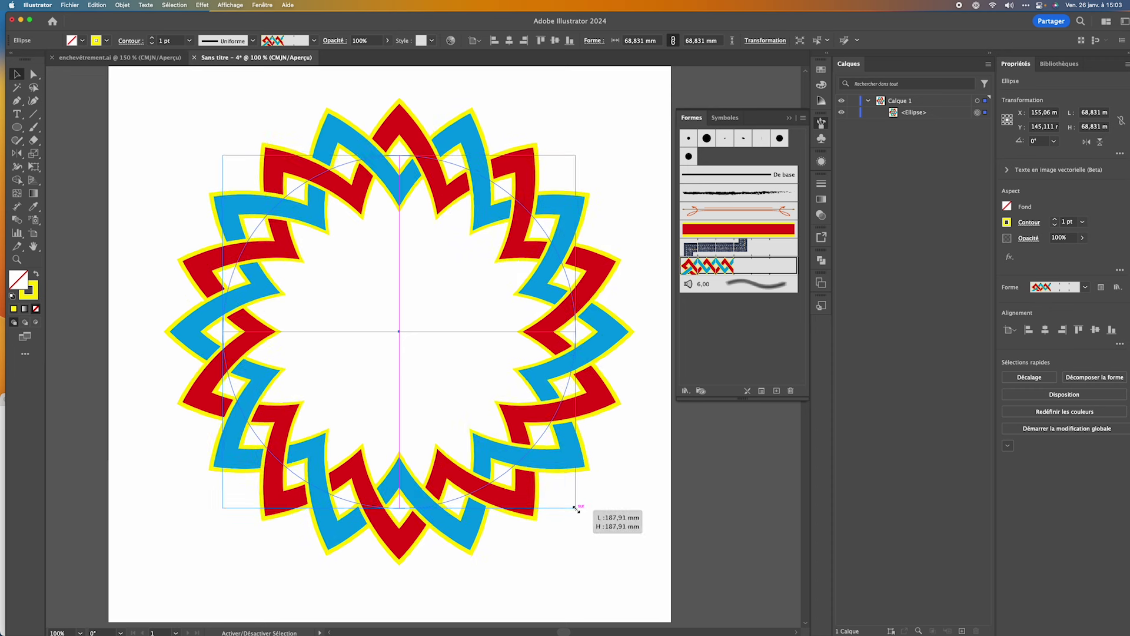
drag(581, 510, 575, 507)
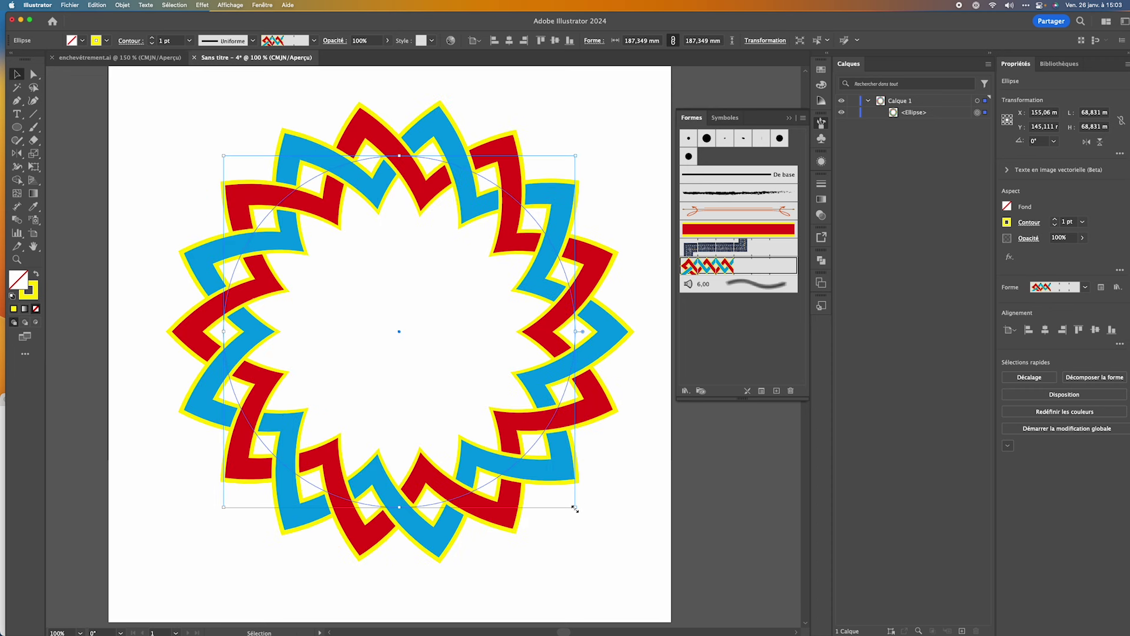
click(583, 99)
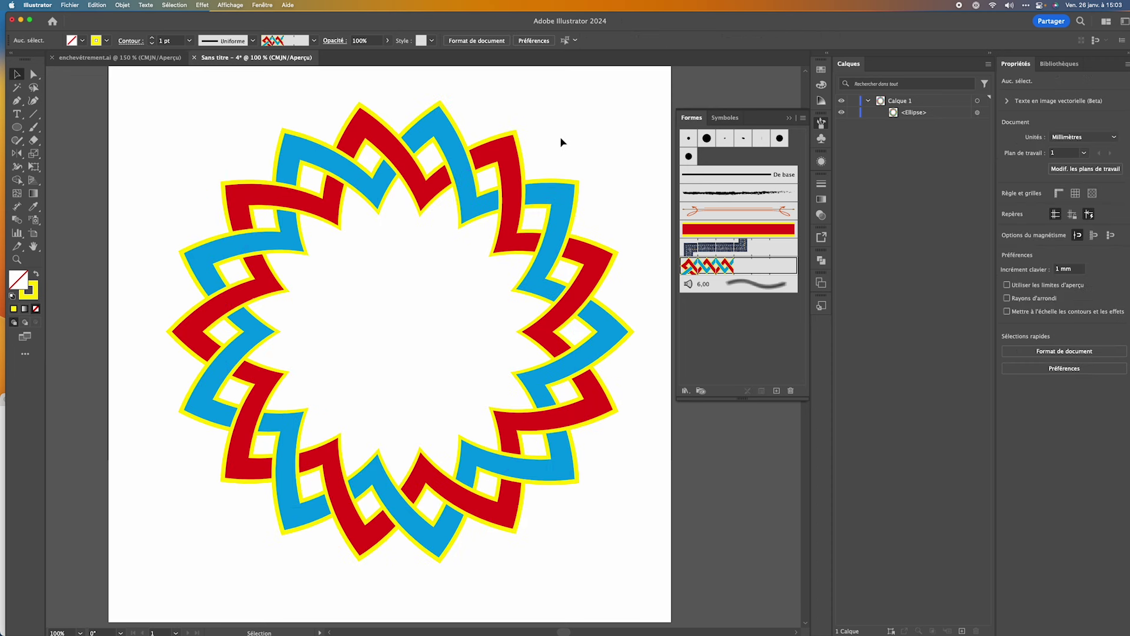
Add an Ombre portée to the ring: Produit, 75% opacity, 1,764 mm offsets, 1 mm blur
click(977, 112)
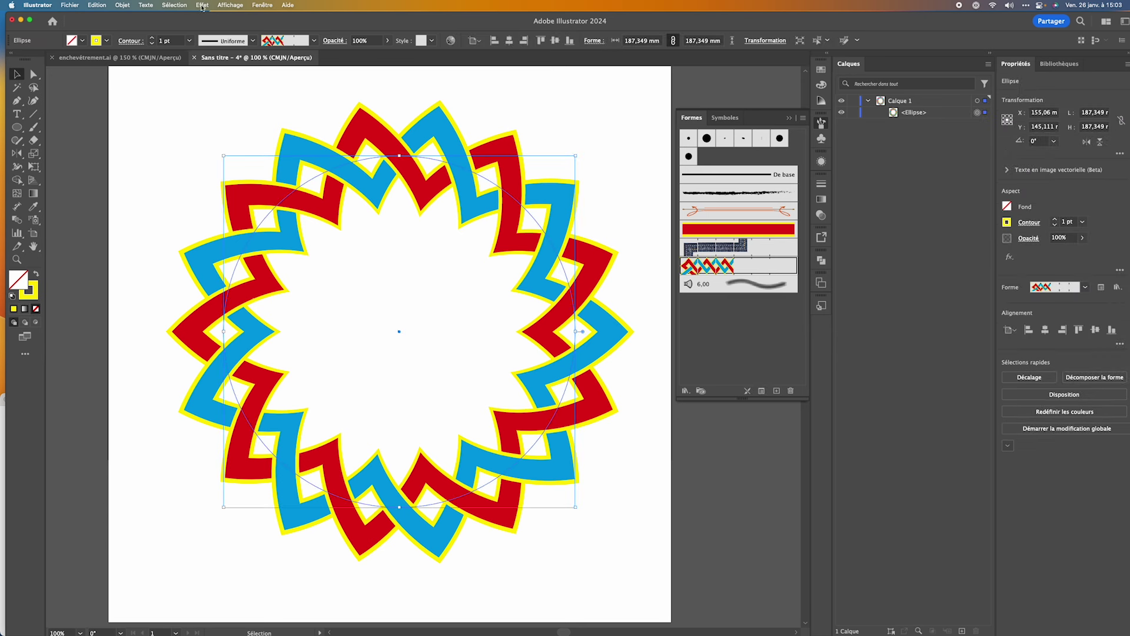
click(202, 5)
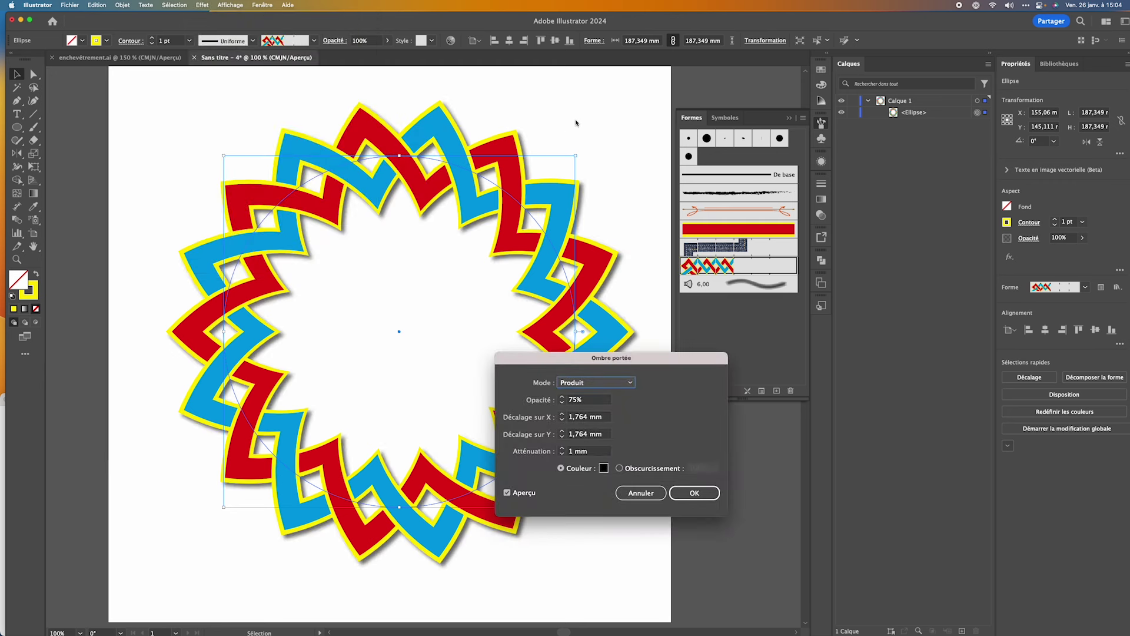
click(694, 496)
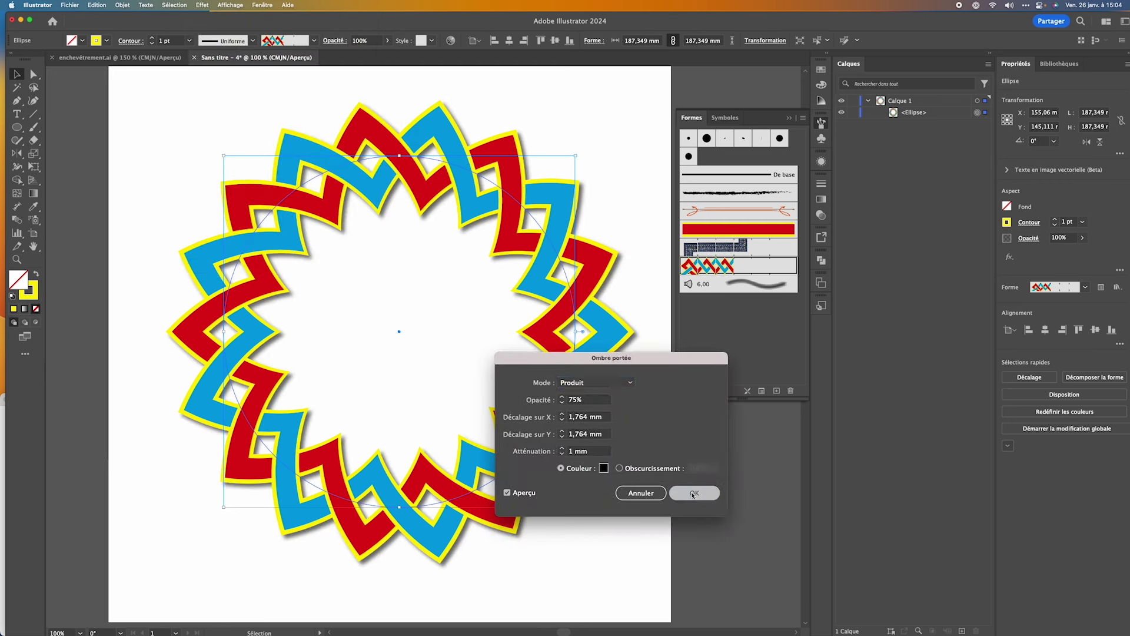
click(631, 195)
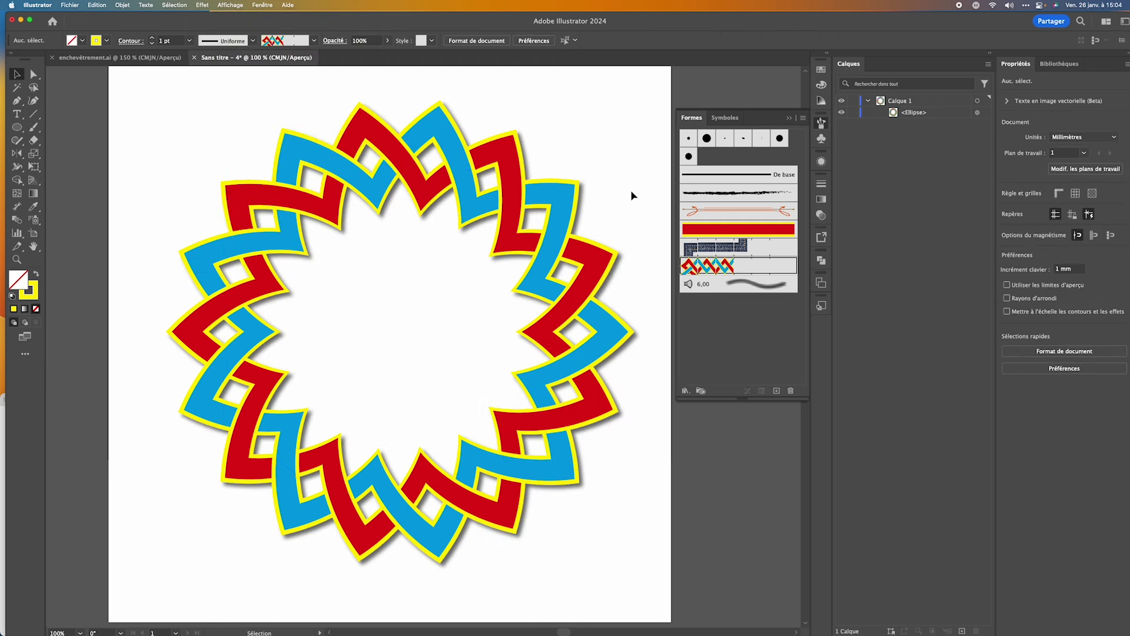